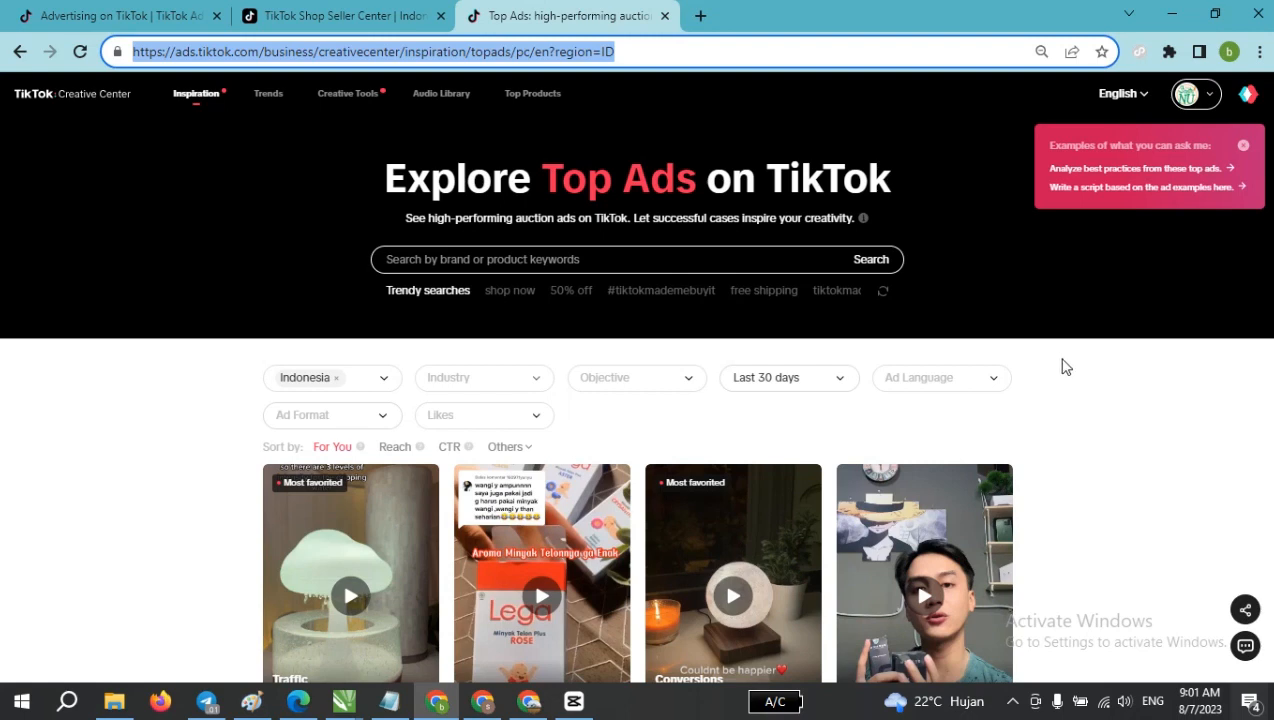
Open the Keyword Insights page from the Inspiration section and check its region filter options.
mouse_move(192, 118)
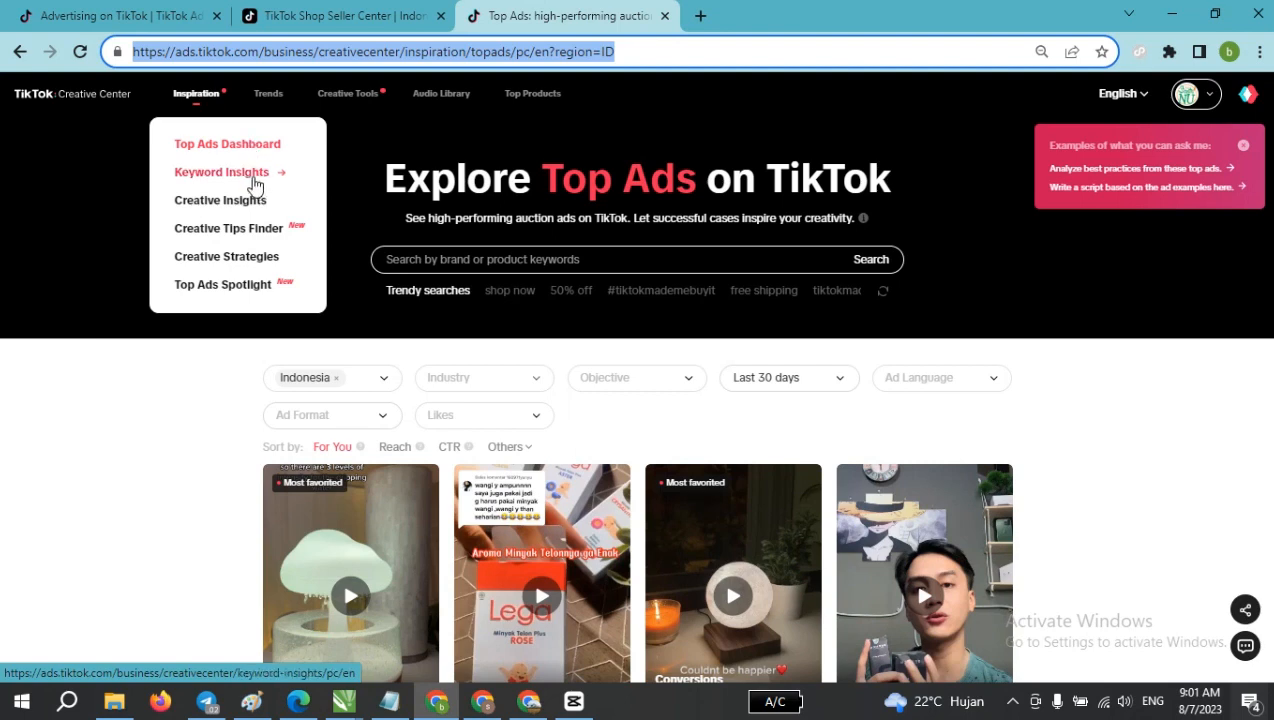
left_click(255, 185)
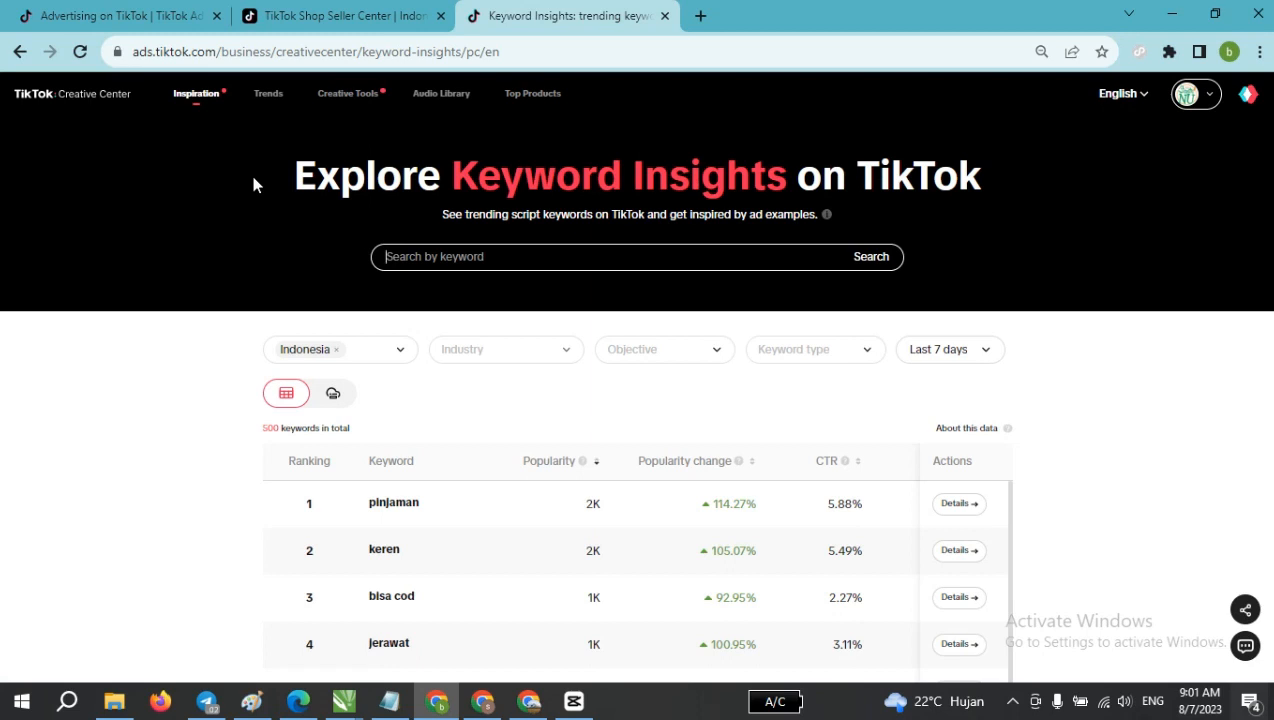
scroll(398, 179, "down", 2)
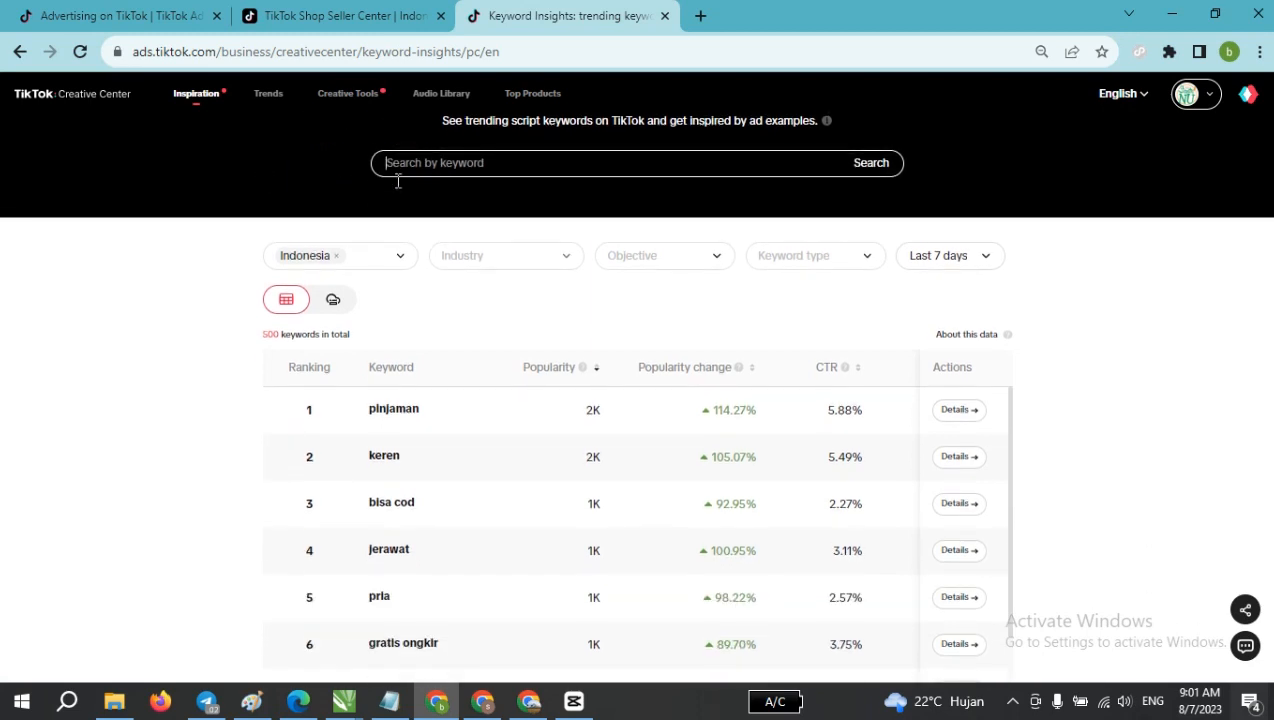
scroll(402, 272, "up", 2)
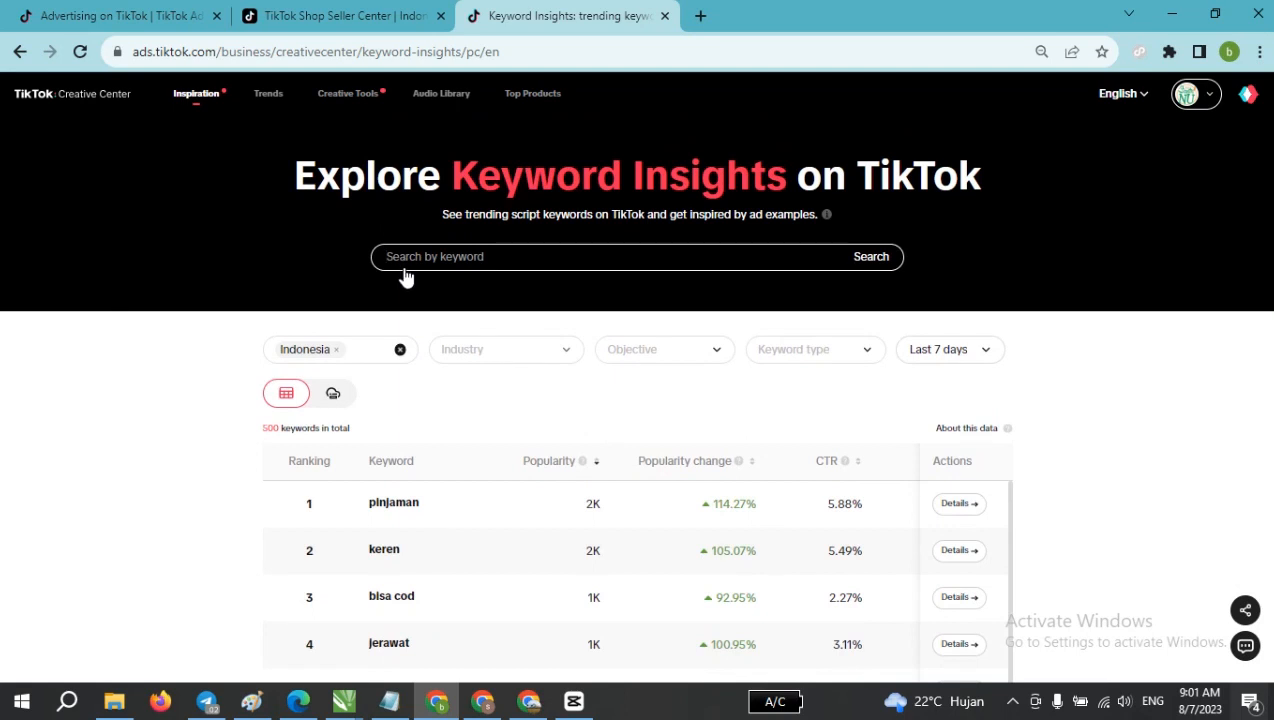
left_click(325, 358)
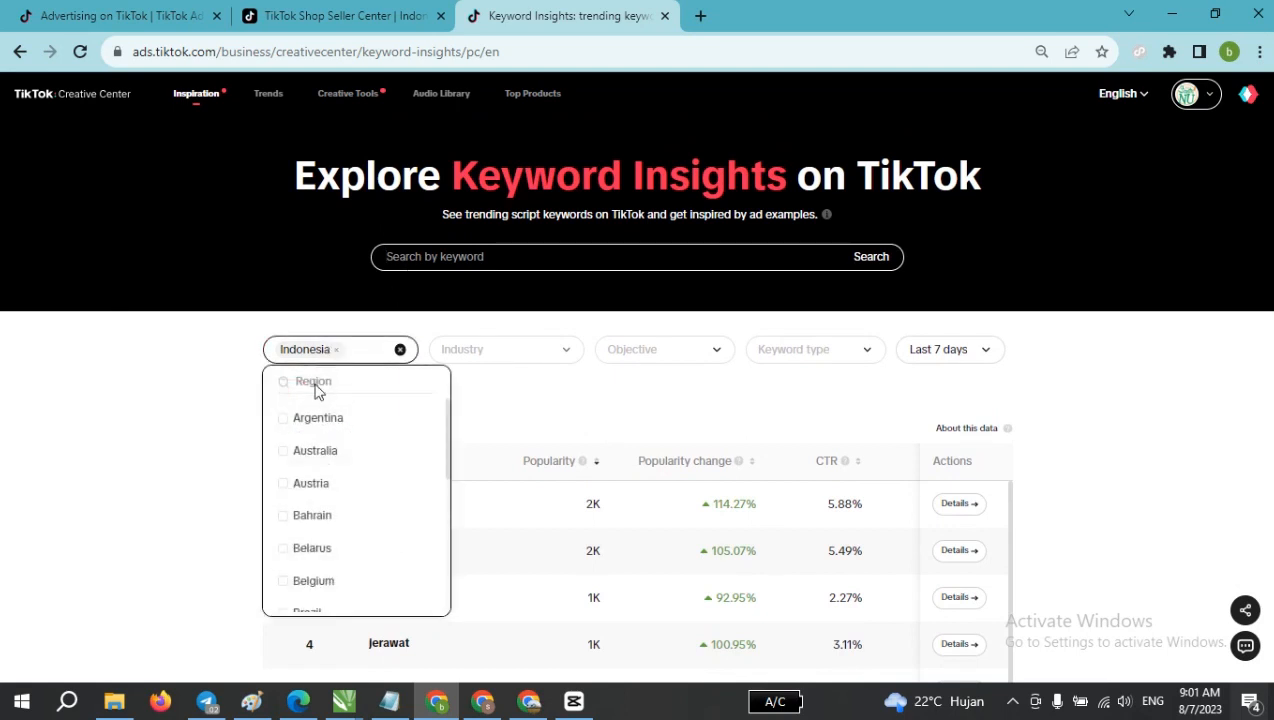
left_click(223, 361)
Filter the keyword list by the Home Improvement industry.
left_click(472, 358)
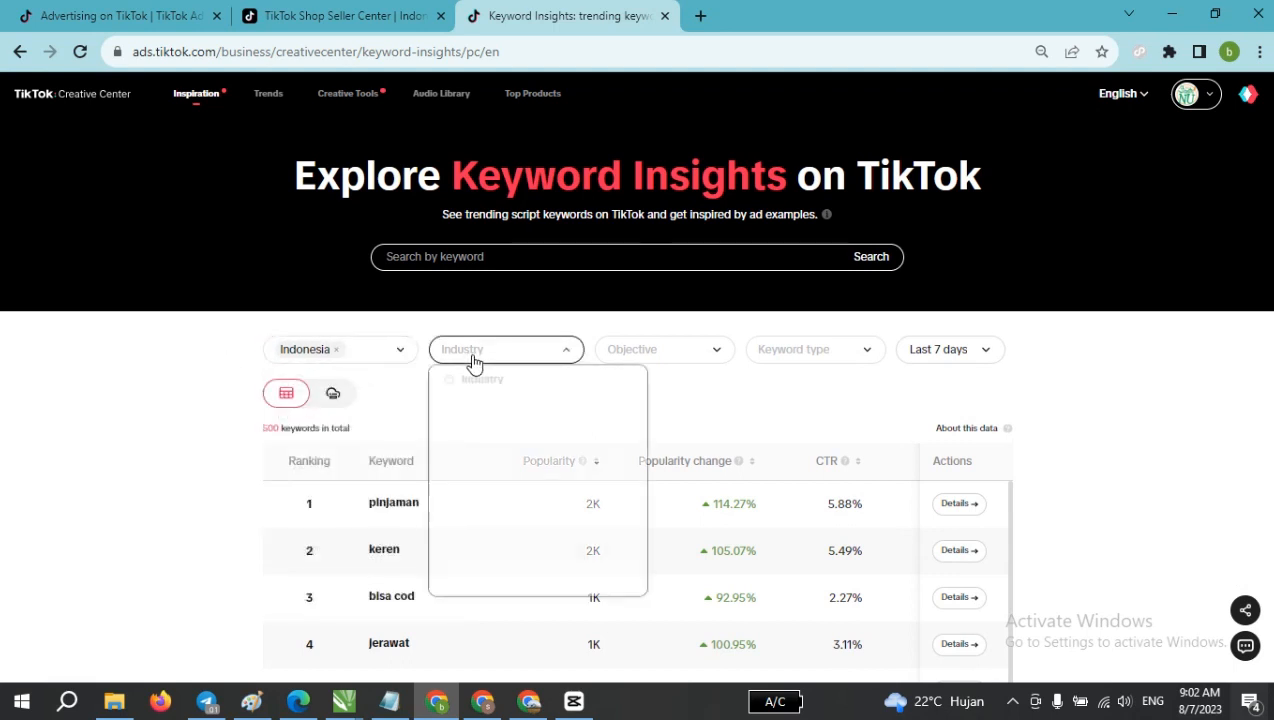
scroll(505, 452, "down", 1)
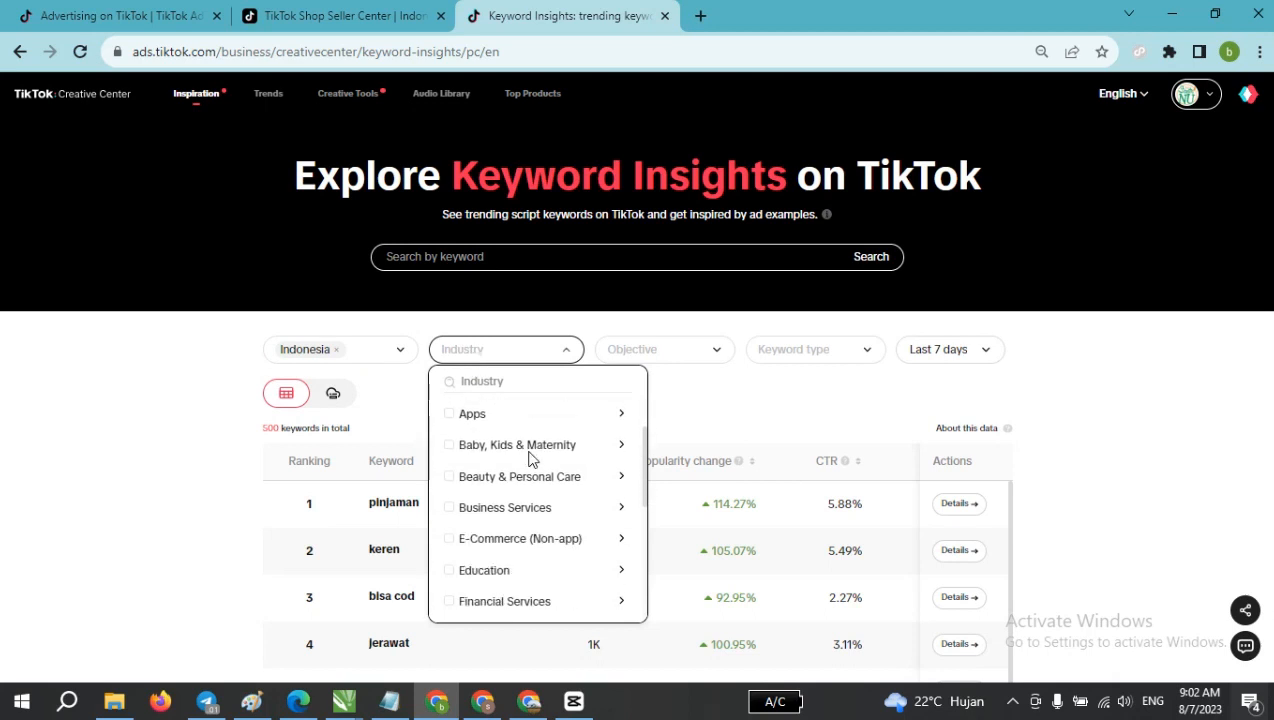
scroll(530, 457, "down", 1)
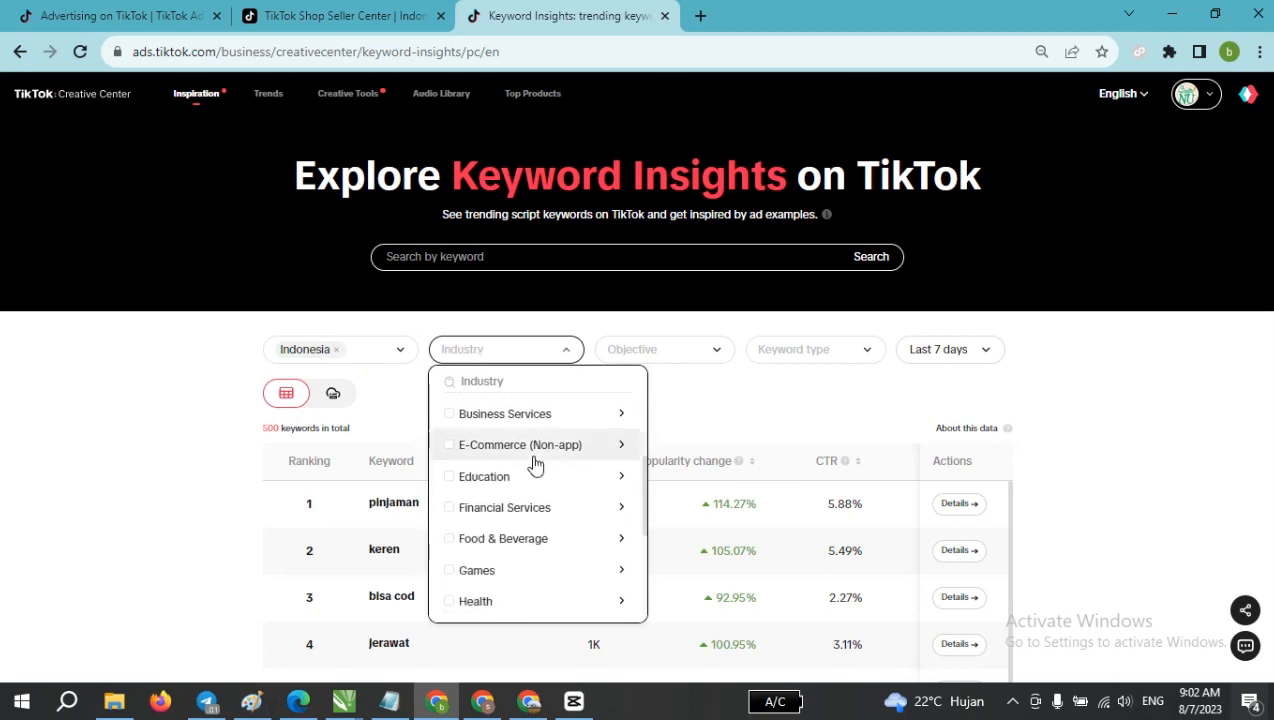
scroll(535, 463, "down", 1)
scroll(537, 458, "down", 1)
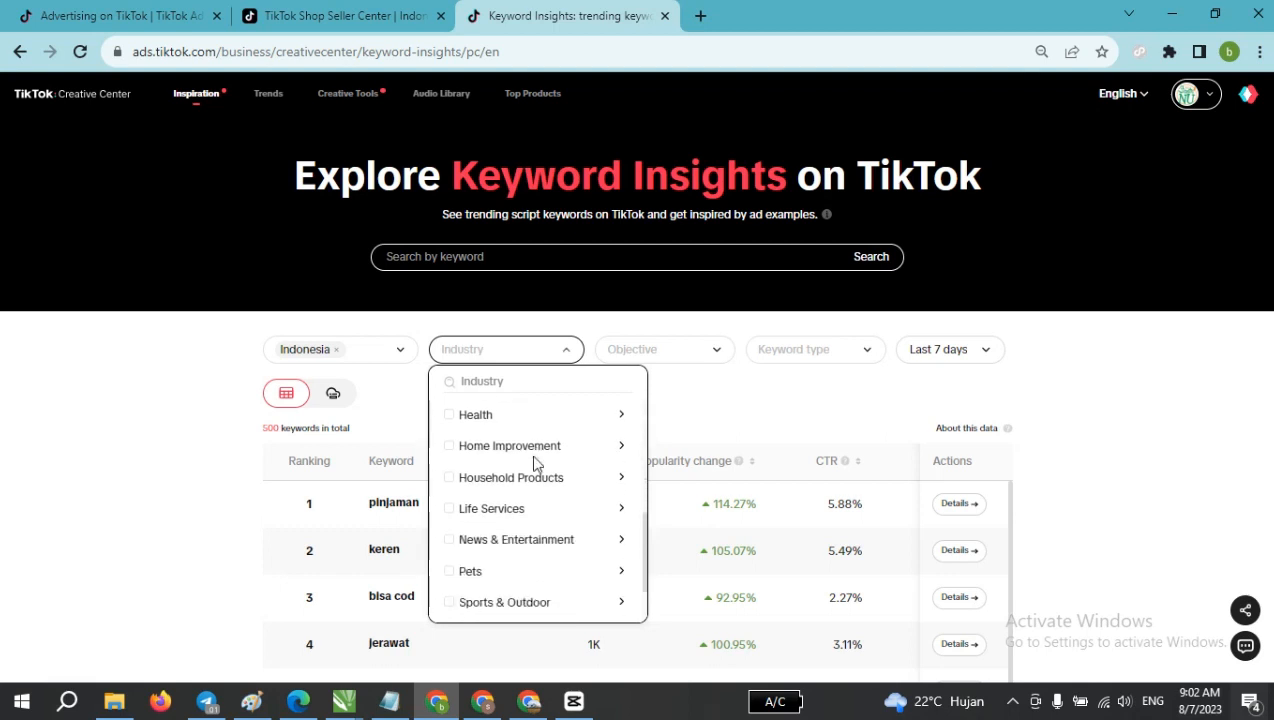
scroll(532, 497, "down", 3)
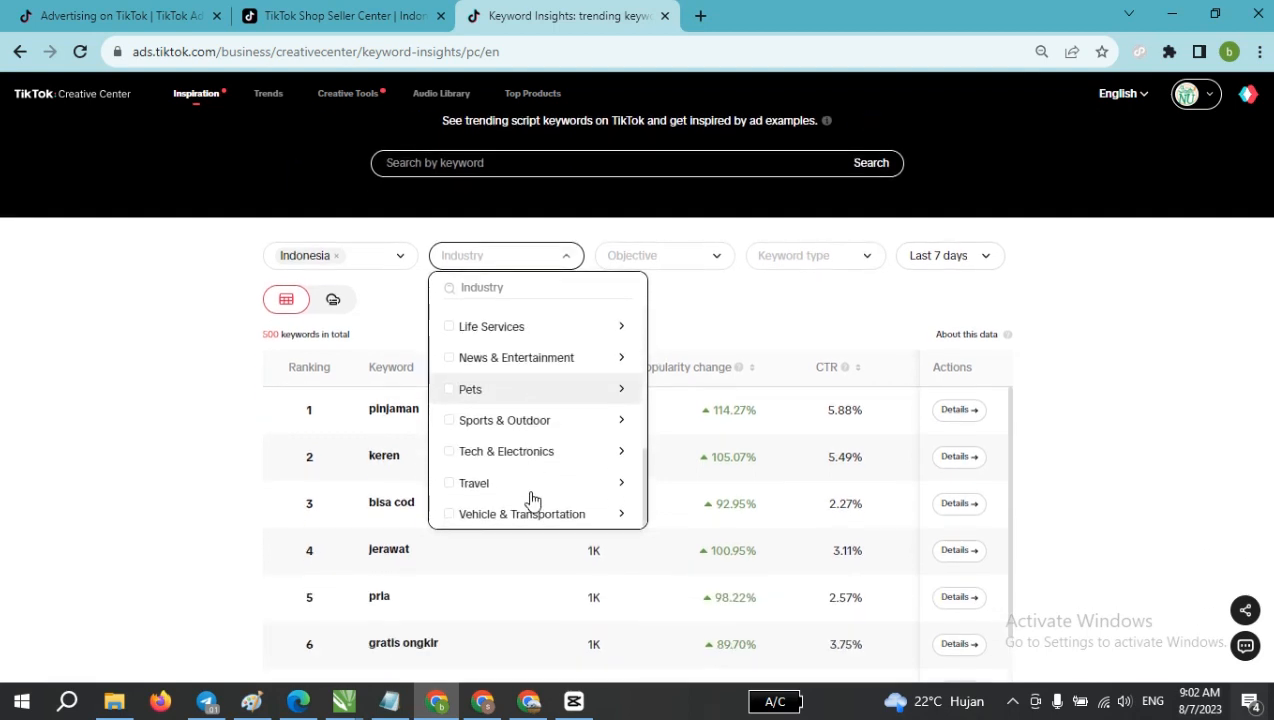
scroll(532, 497, "up", 2)
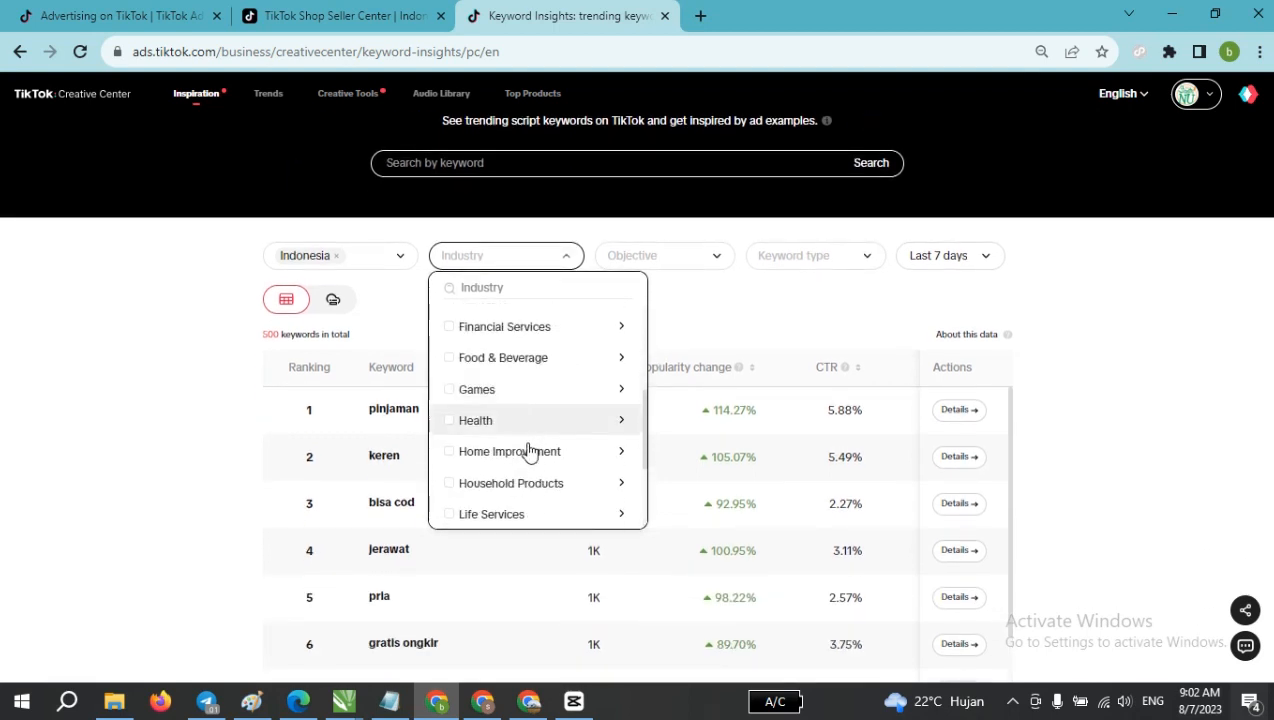
left_click(448, 451)
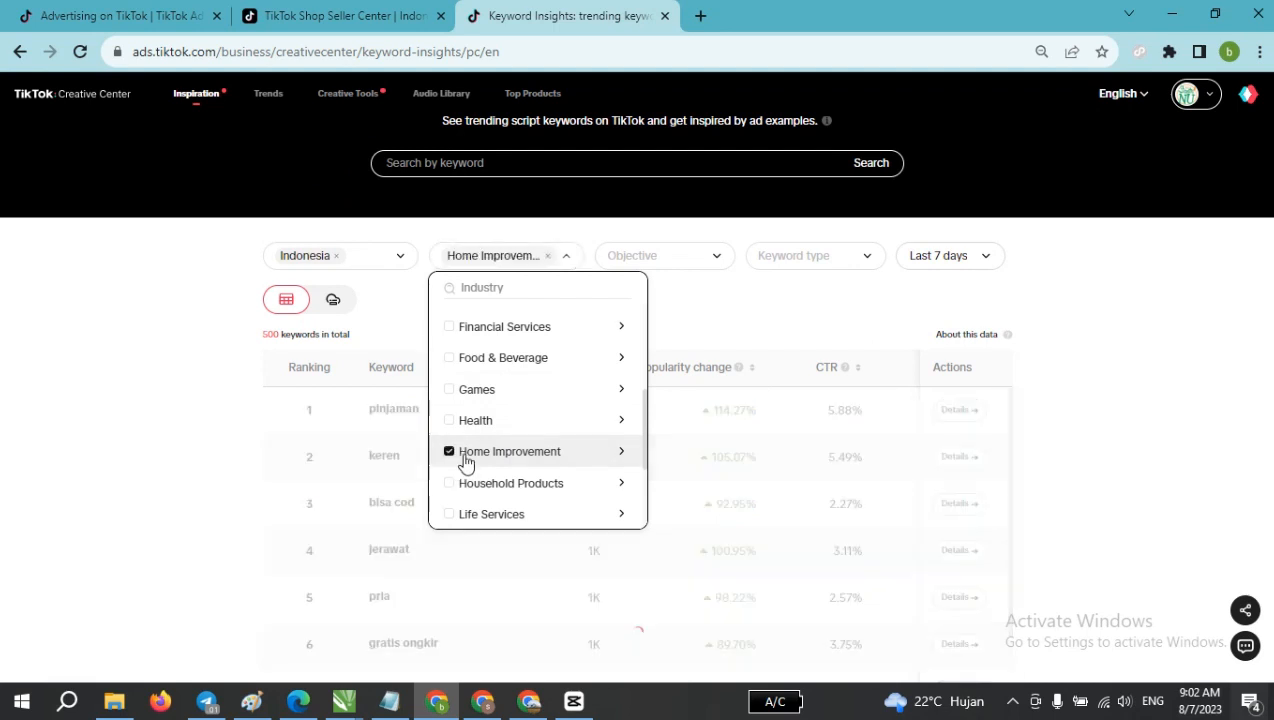
left_click(221, 346)
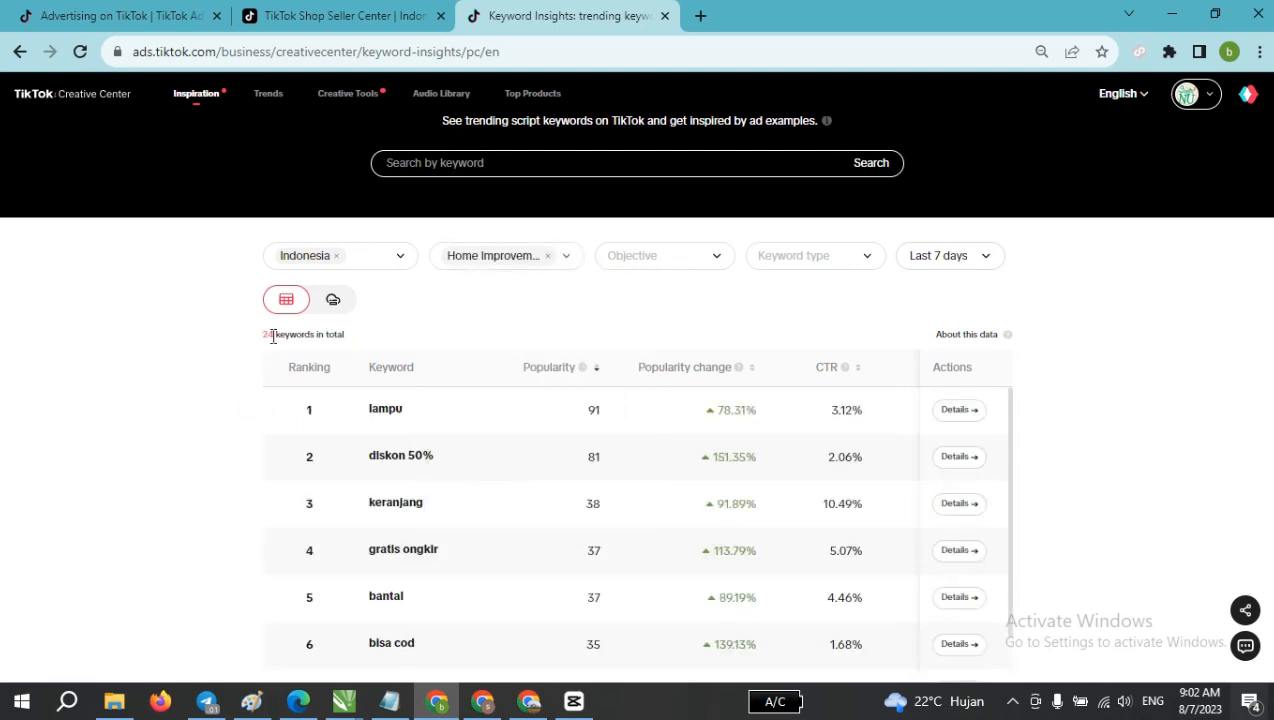
Filter the keywords by the Product sales objective and check the available keyword types.
left_click(638, 268)
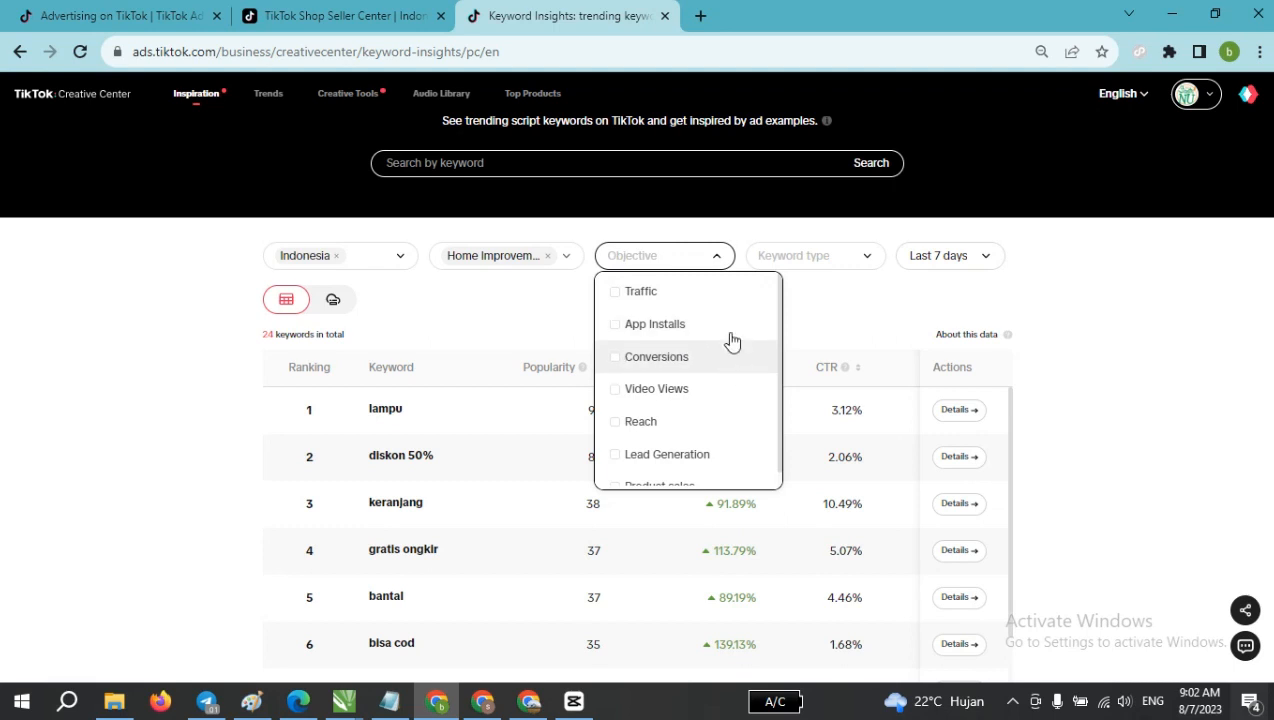
scroll(684, 401, "down", 1)
scroll(685, 415, "up", 1)
scroll(685, 421, "down", 1)
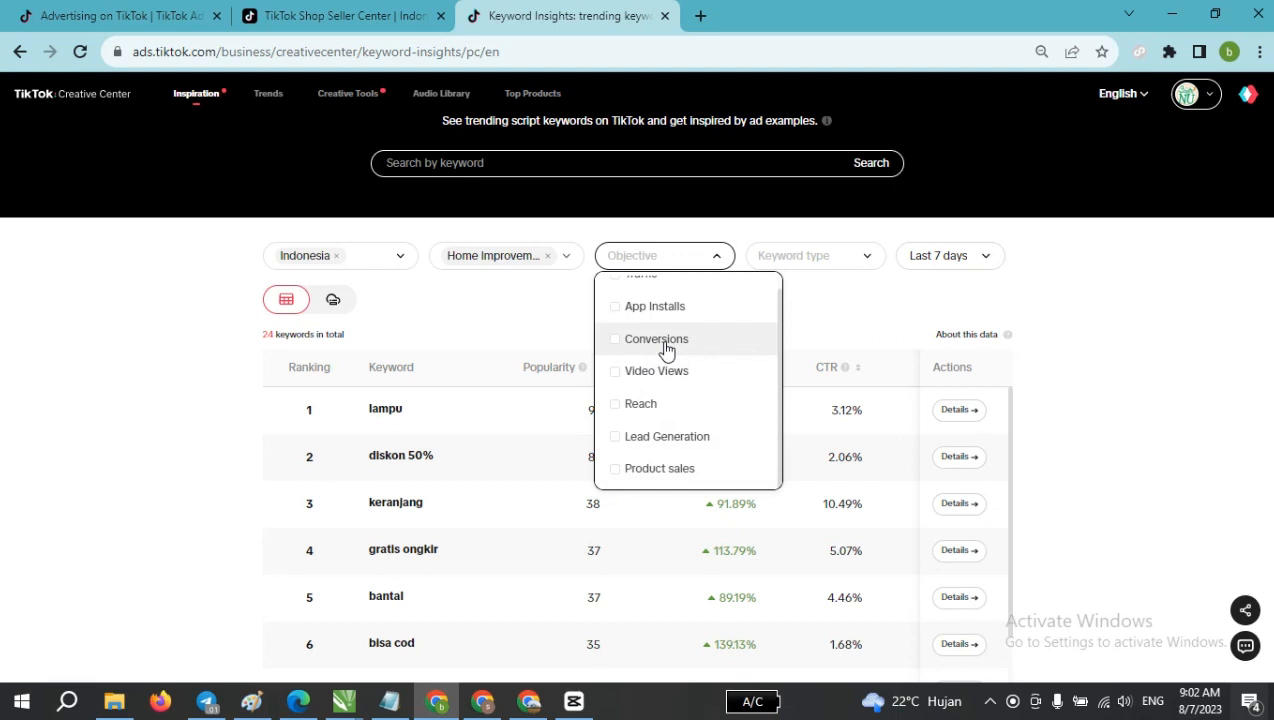
left_click(614, 470)
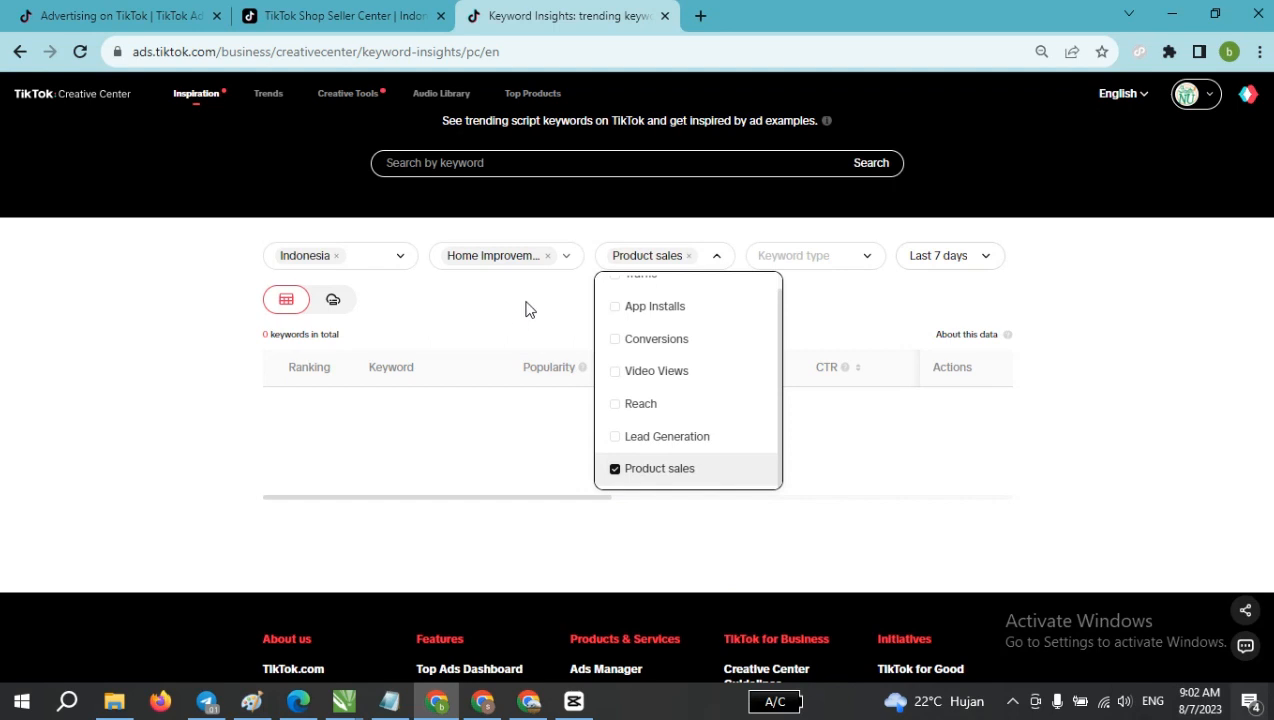
left_click(531, 311)
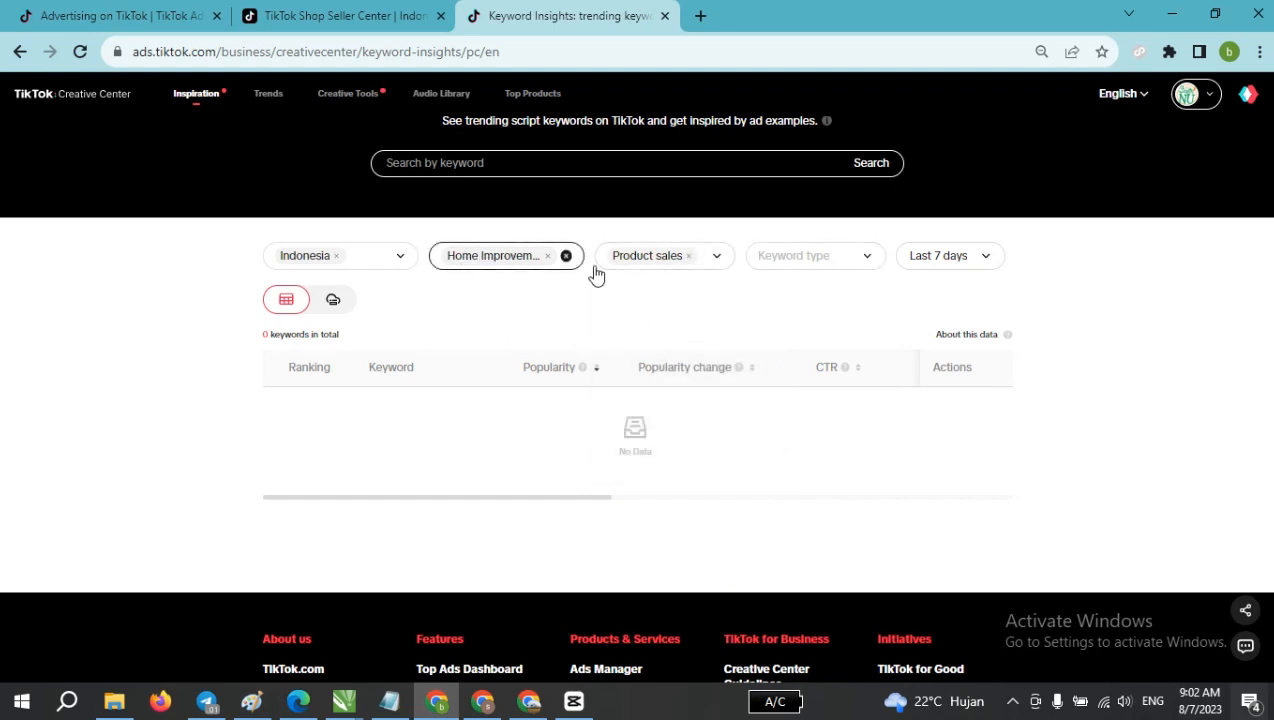
left_click(783, 258)
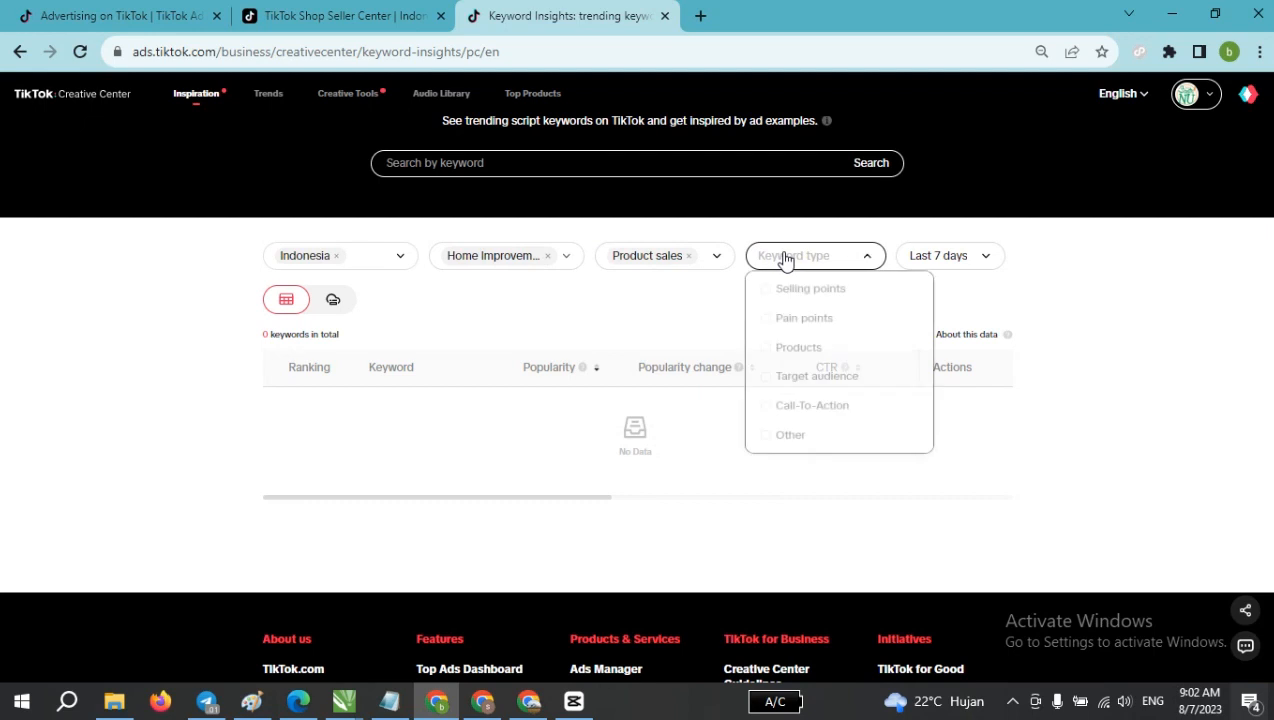
left_click(677, 313)
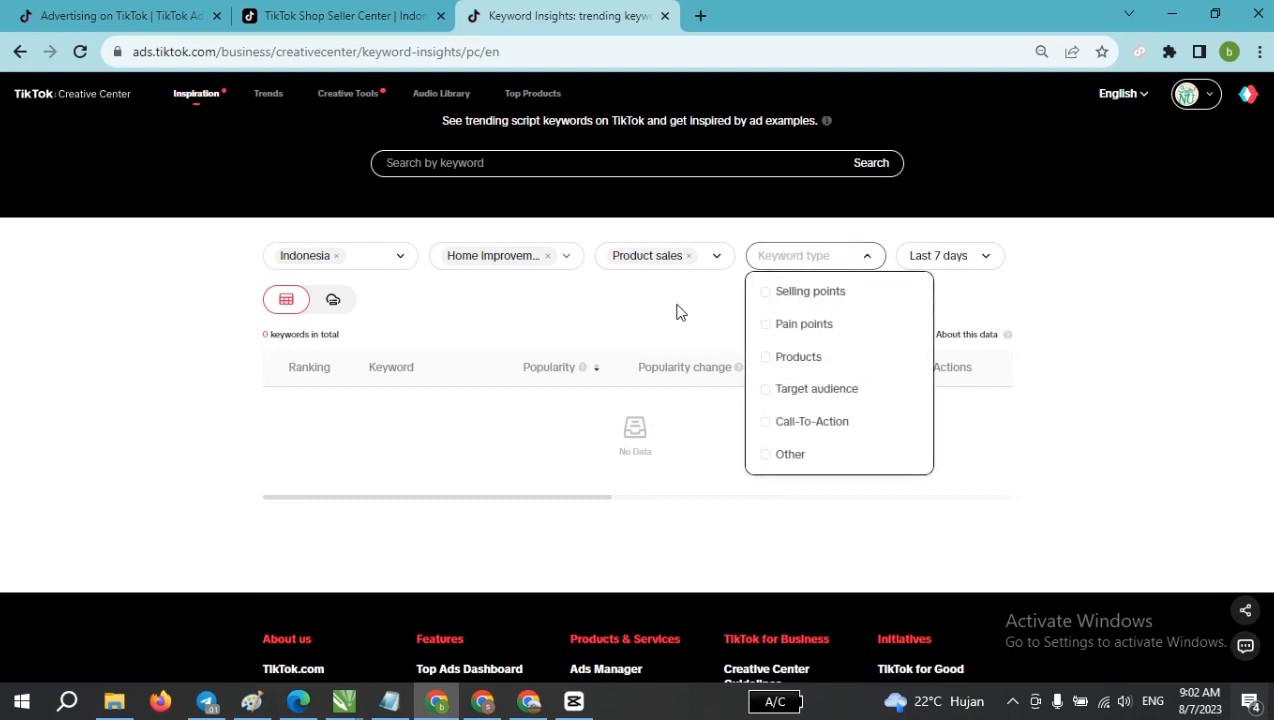
Clear the Home Improvement industry filter and select all industries instead.
left_click(567, 257)
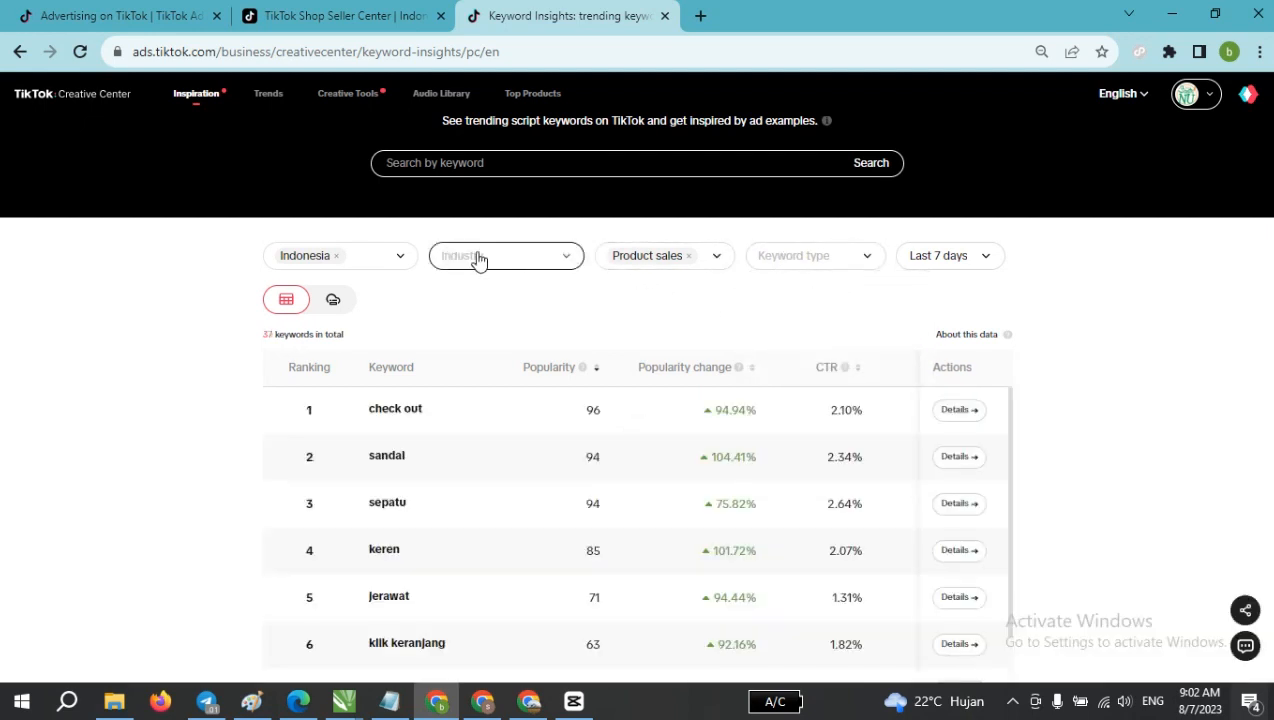
left_click(478, 259)
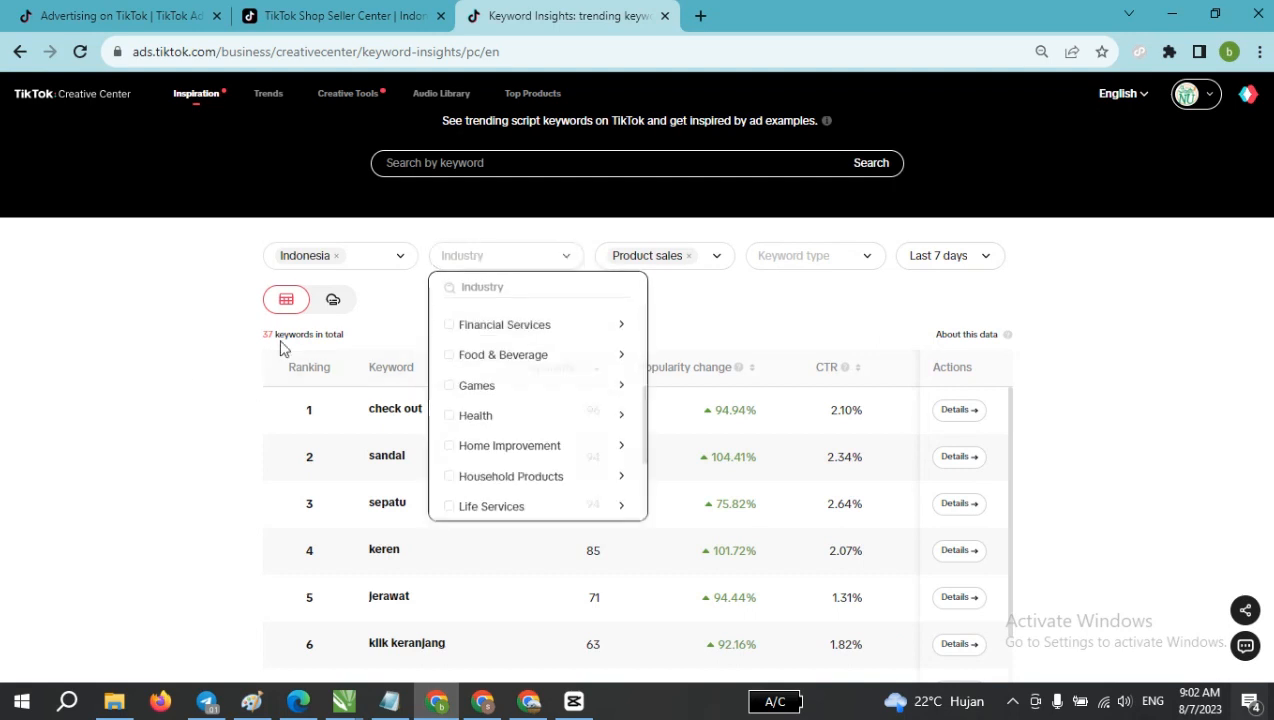
left_click(558, 257)
scroll(557, 279, "up", 1)
left_click(558, 357)
scroll(498, 441, "up", 3)
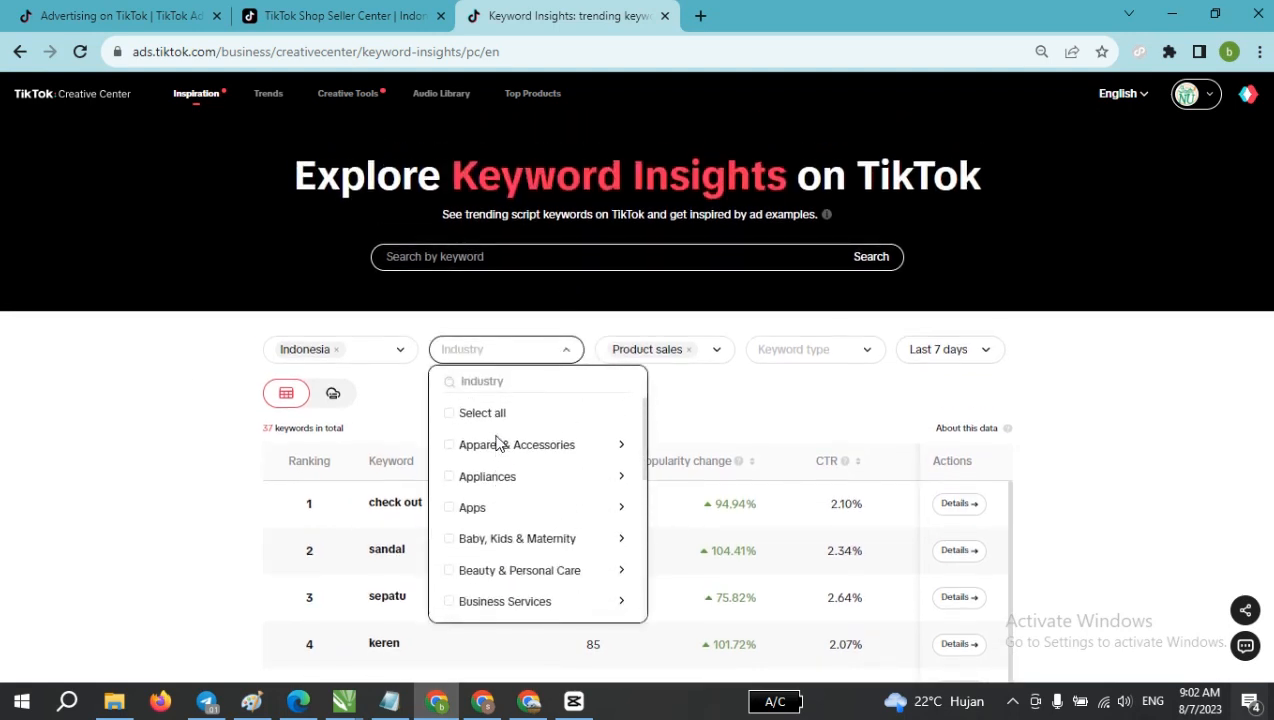
left_click(449, 414)
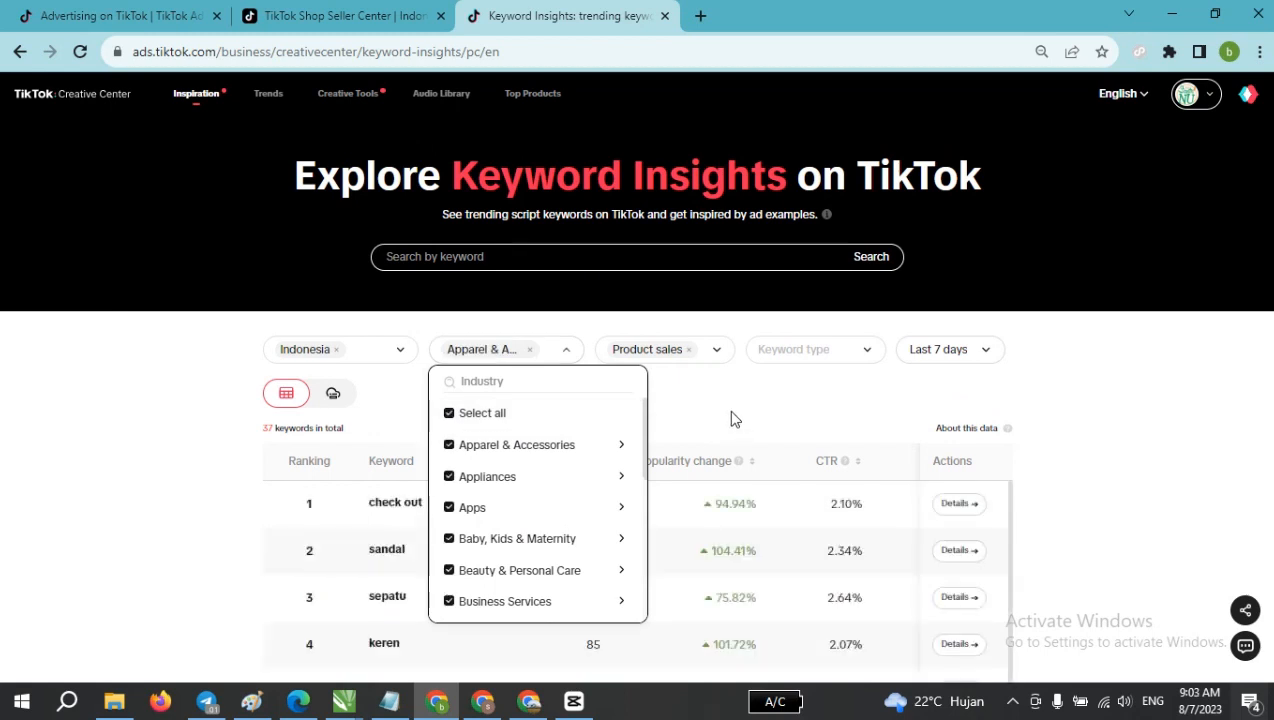
left_click(660, 390)
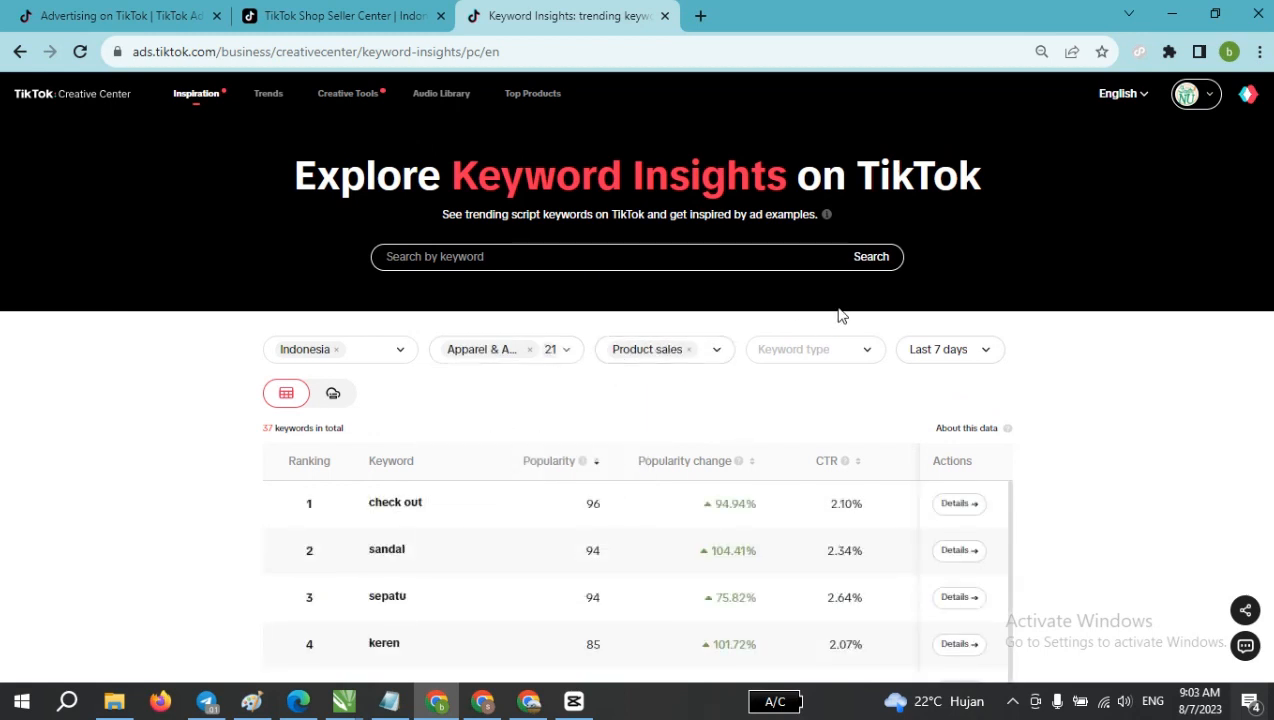
View the time period options for the keyword list without changing the selected period.
scroll(839, 313, "down", 1)
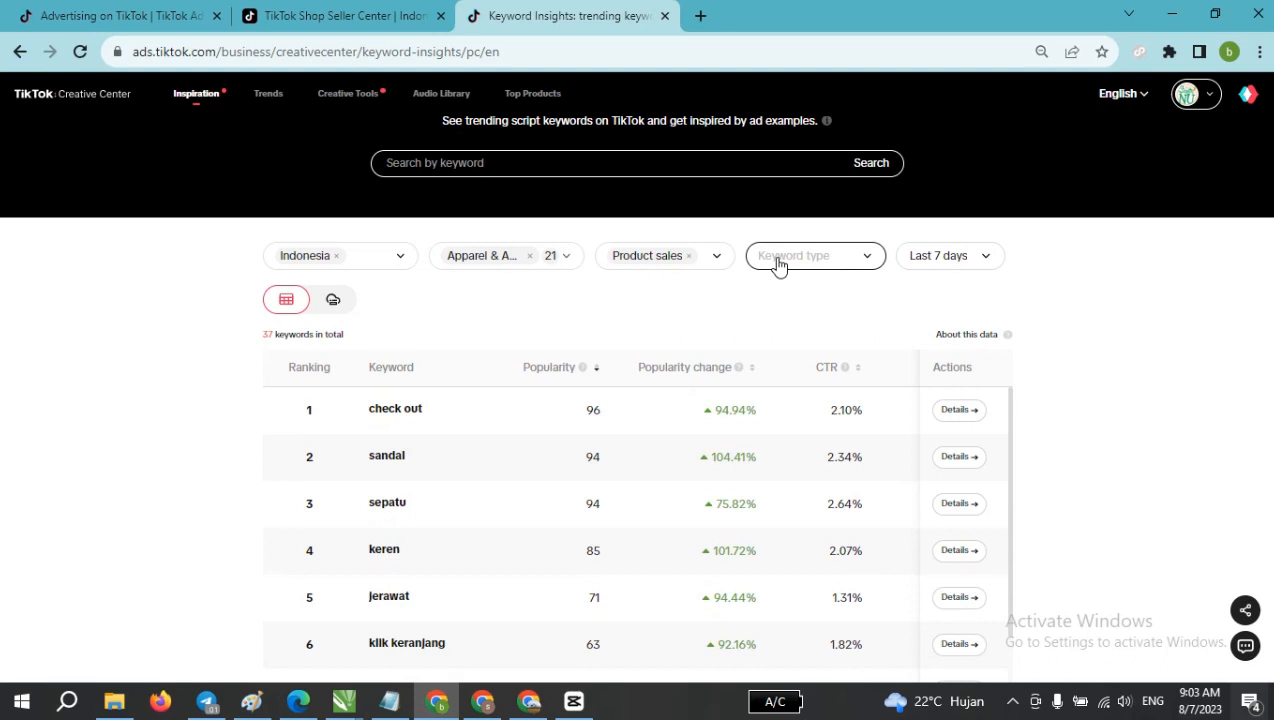
left_click(943, 265)
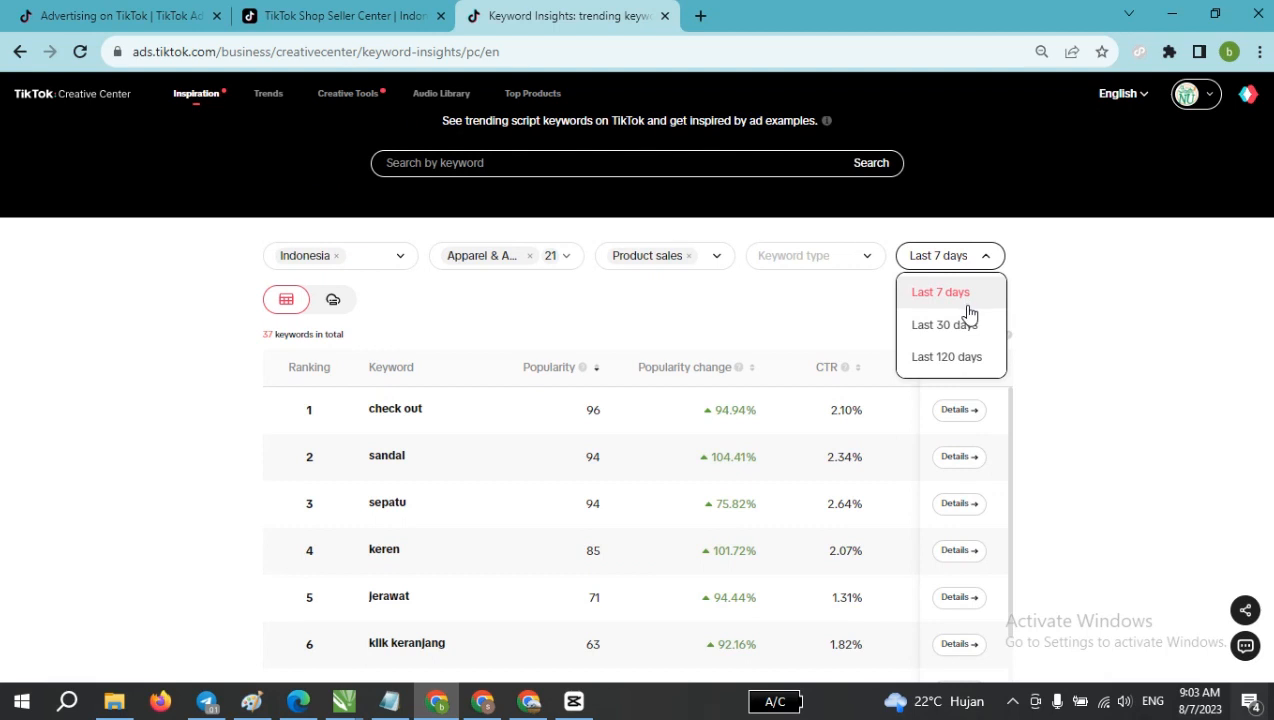
left_click(743, 299)
left_click(943, 261)
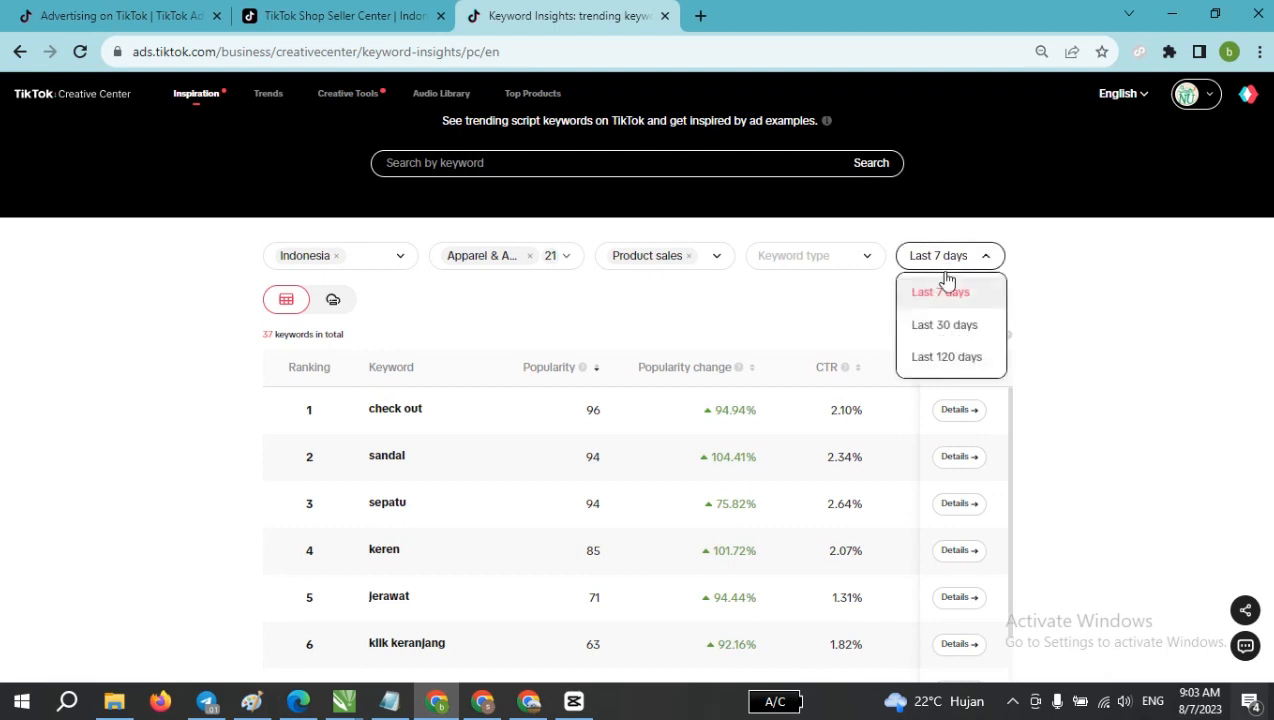
left_click(782, 308)
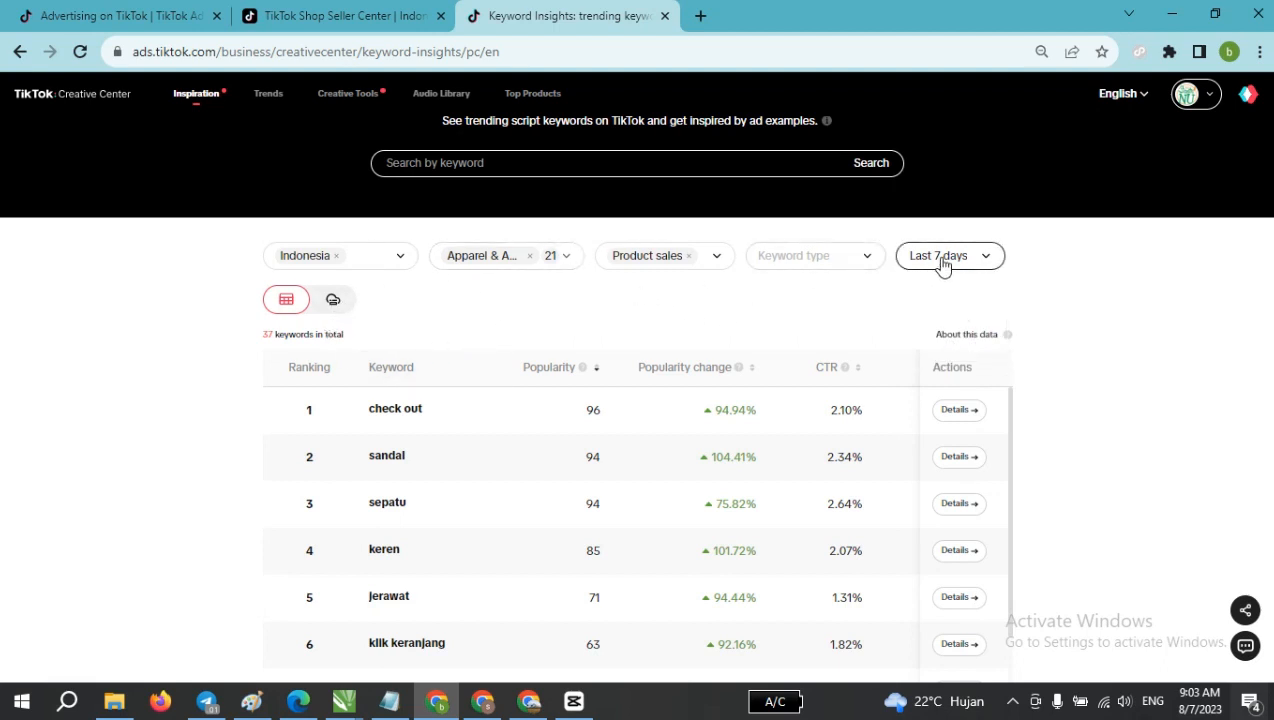
Examine the ranked keyword table, comparing popularity, popularity change and CTR of the listed keywords.
scroll(497, 266, "down", 3)
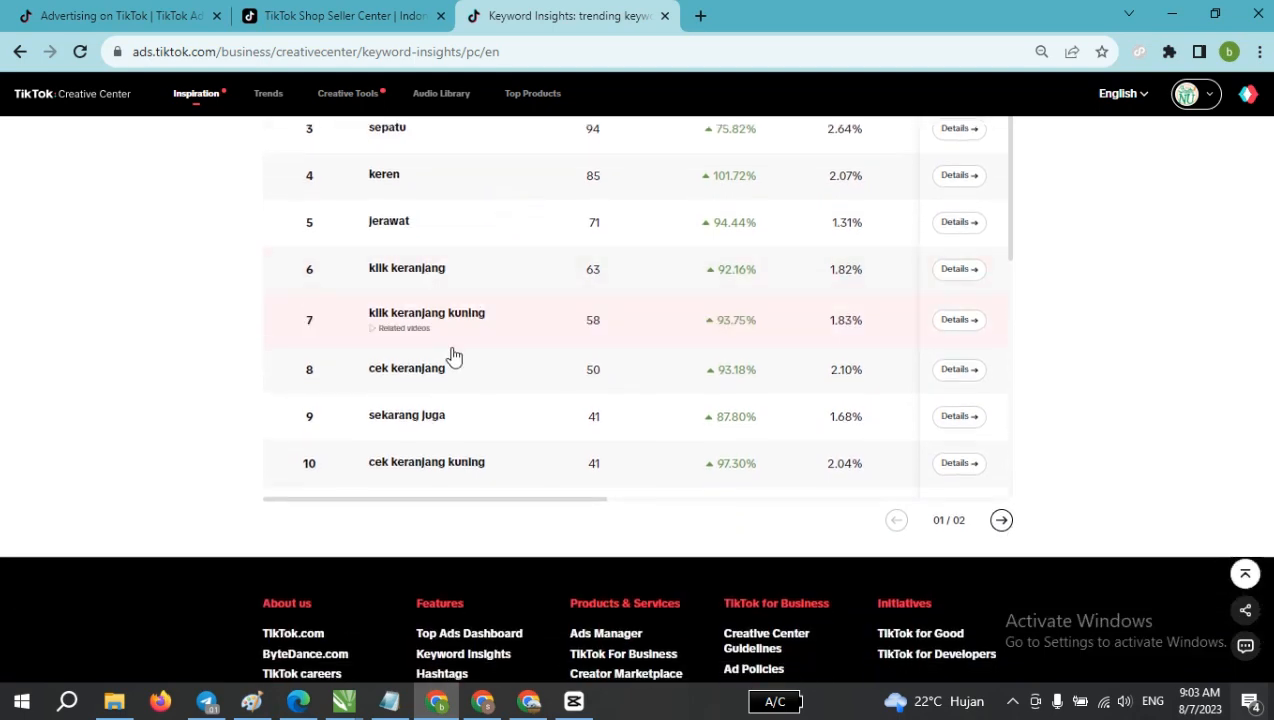
scroll(491, 337, "up", 4)
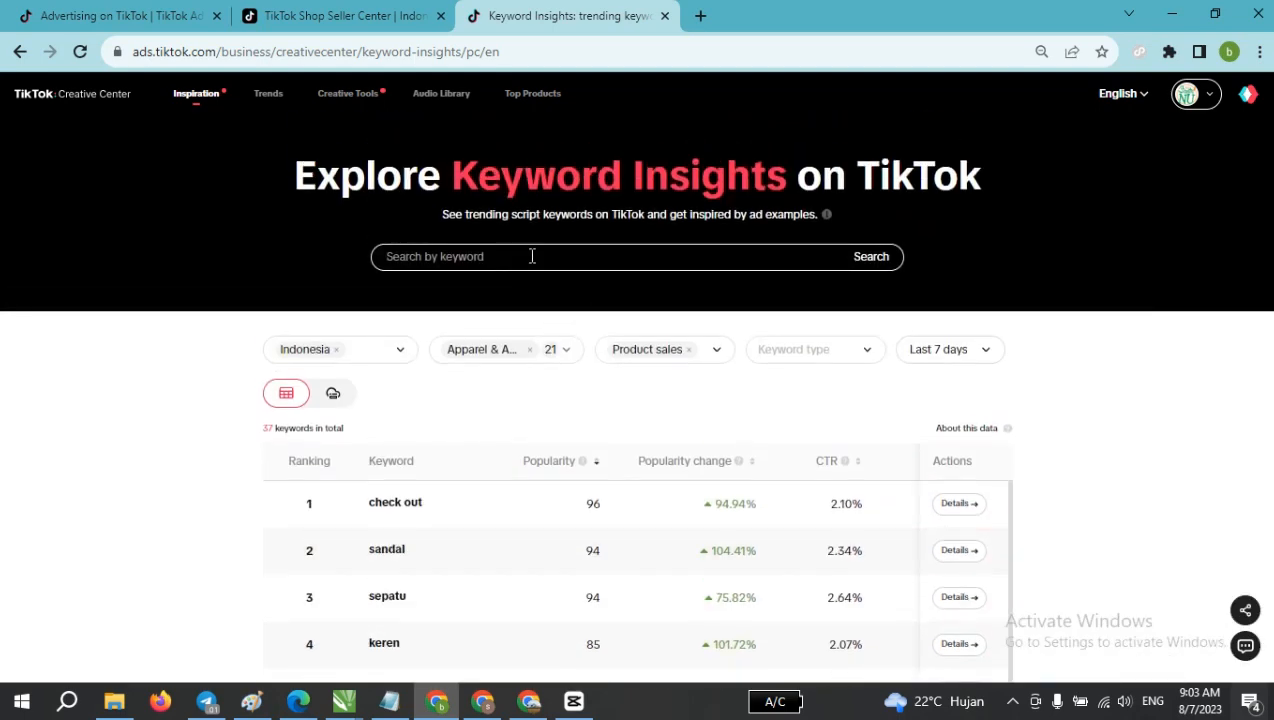
scroll(532, 256, "down", 1)
scroll(532, 256, "down", 1)
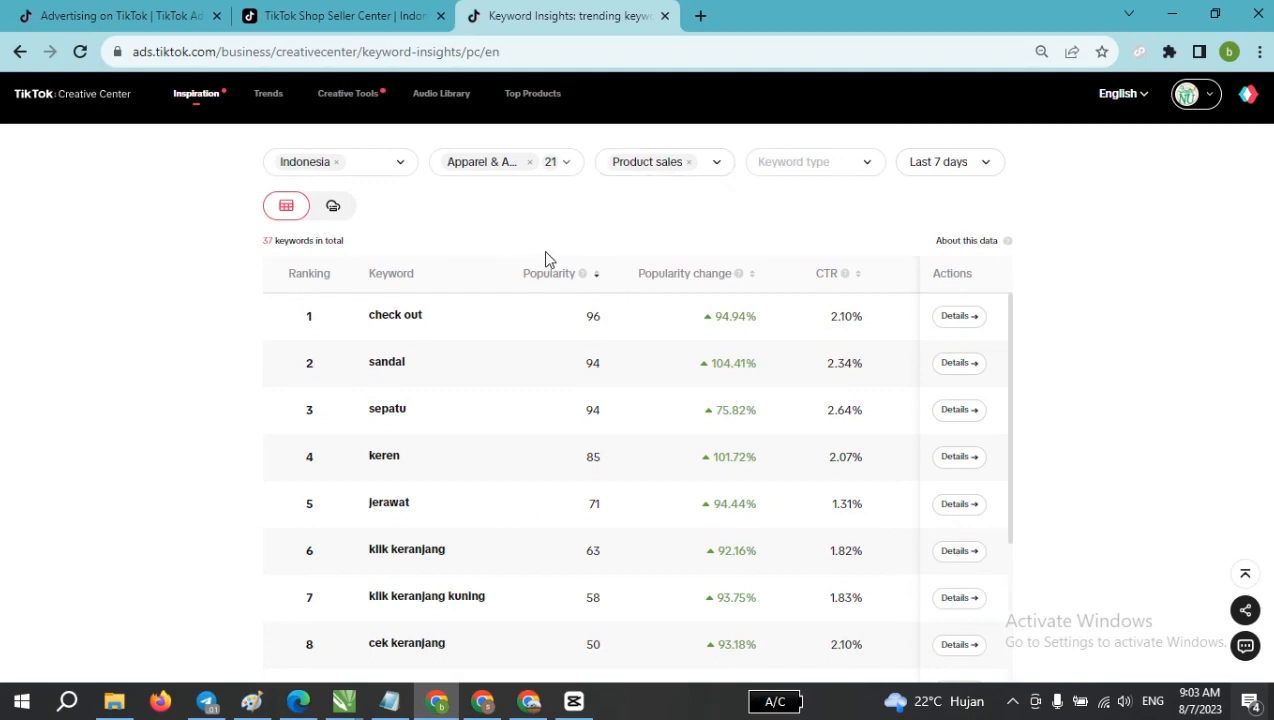
scroll(542, 250, "down", 1)
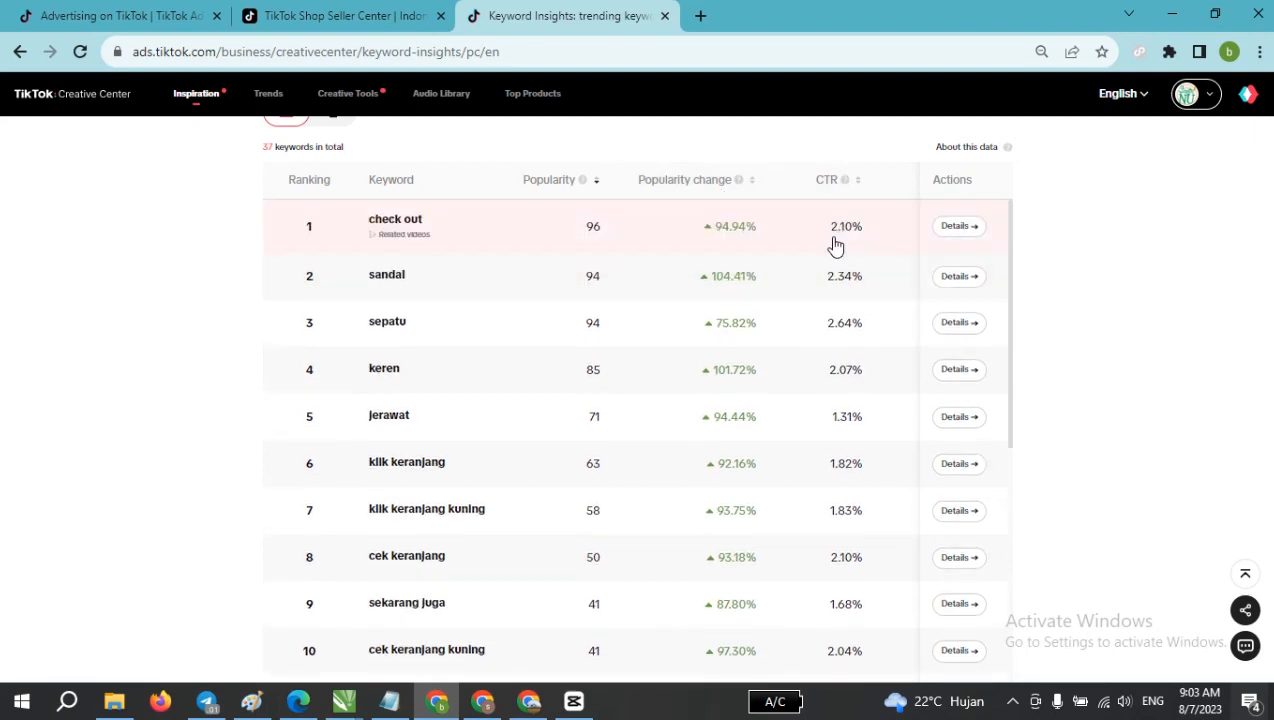
scroll(836, 246, "down", 2)
scroll(833, 256, "up", 1)
scroll(835, 256, "down", 1)
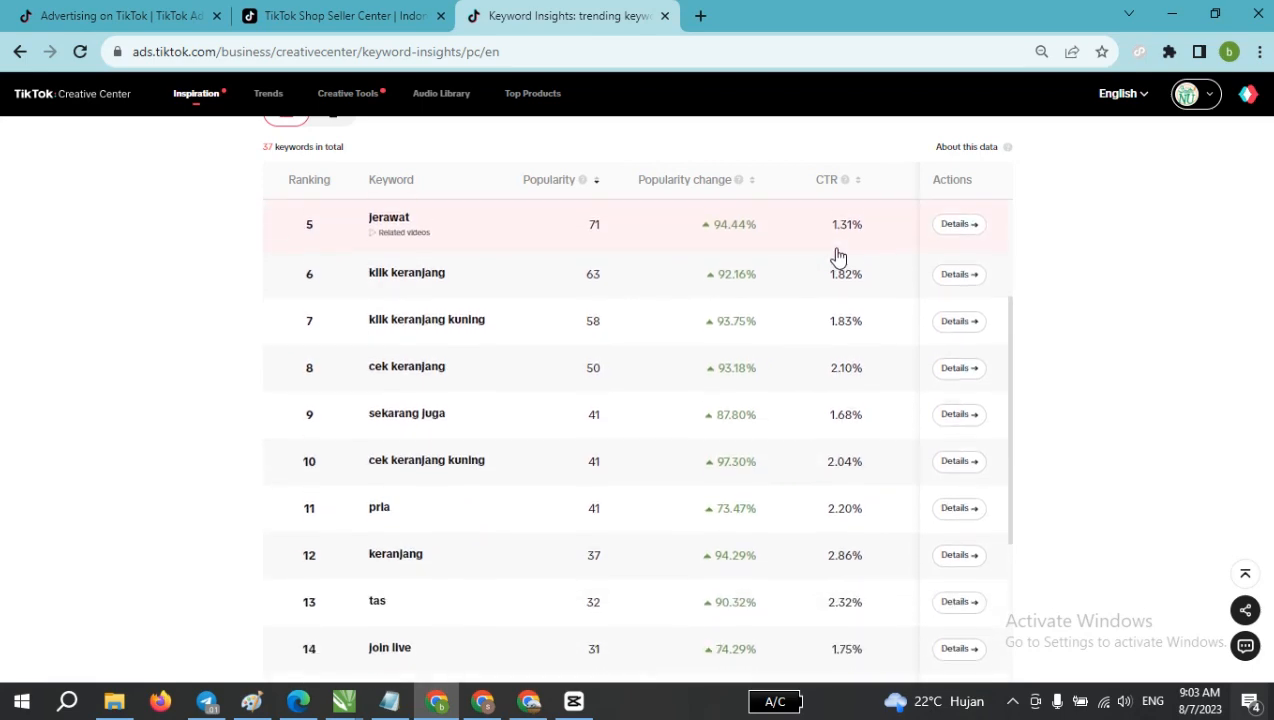
scroll(840, 262, "down", 3)
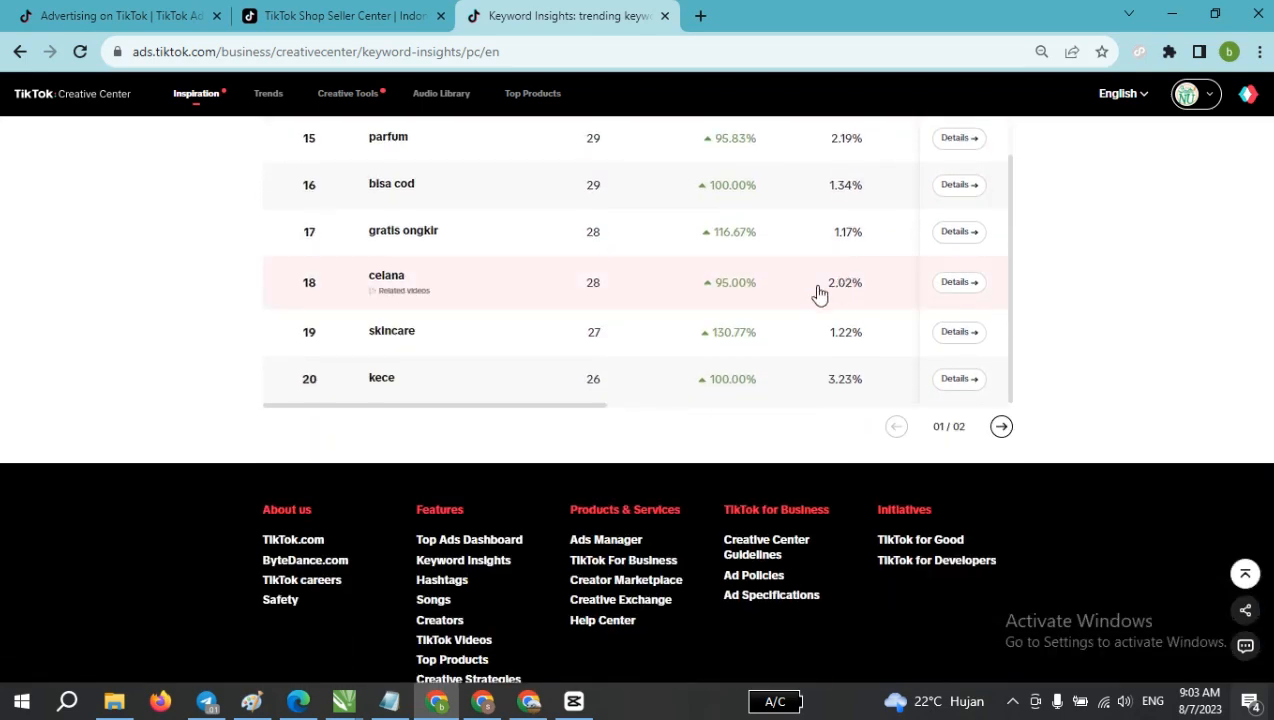
scroll(609, 390, "up", 5)
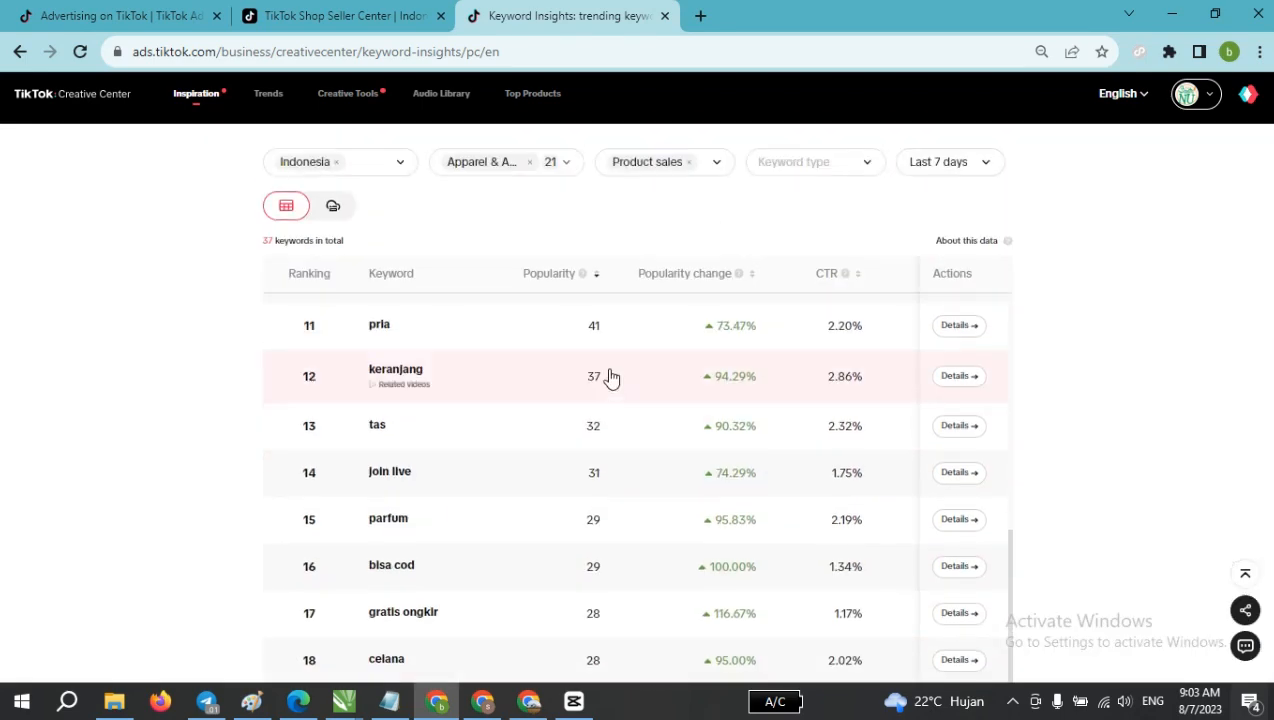
Switch the keyword table's popularity sorting to lowest first and back to the most popular keywords first.
scroll(574, 370, "up", 4)
scroll(574, 370, "up", 3)
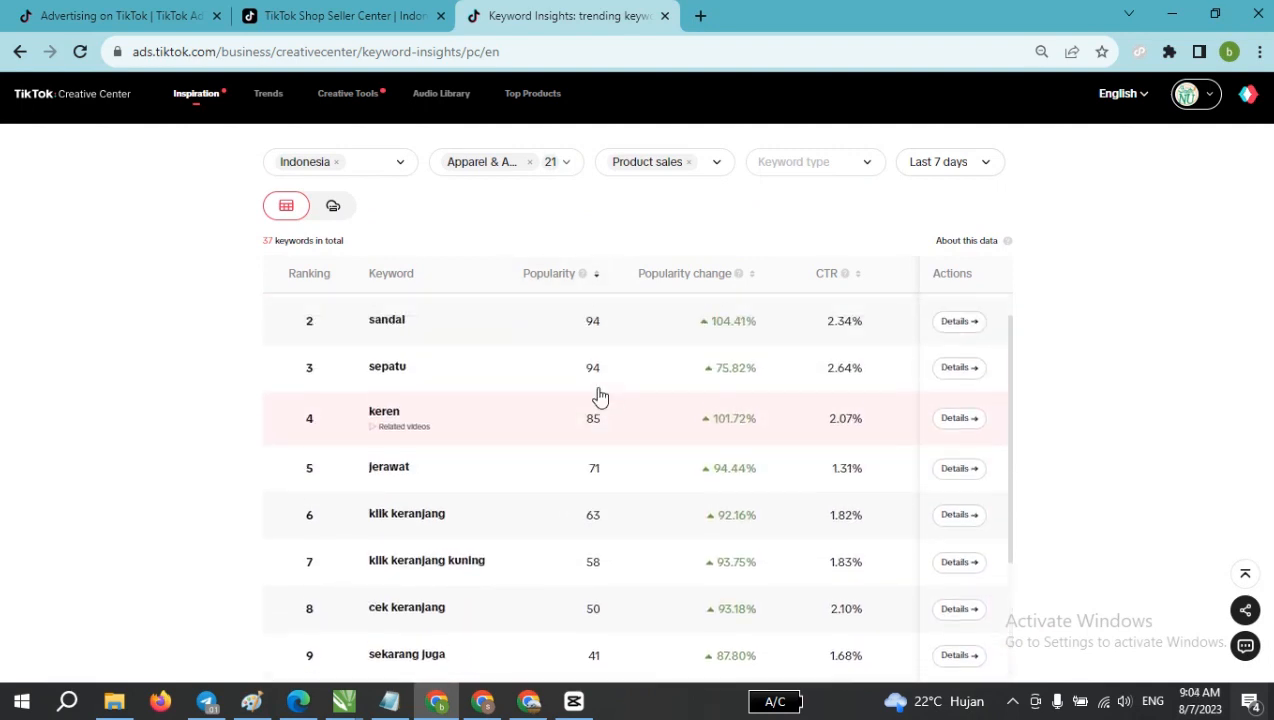
left_click(596, 281)
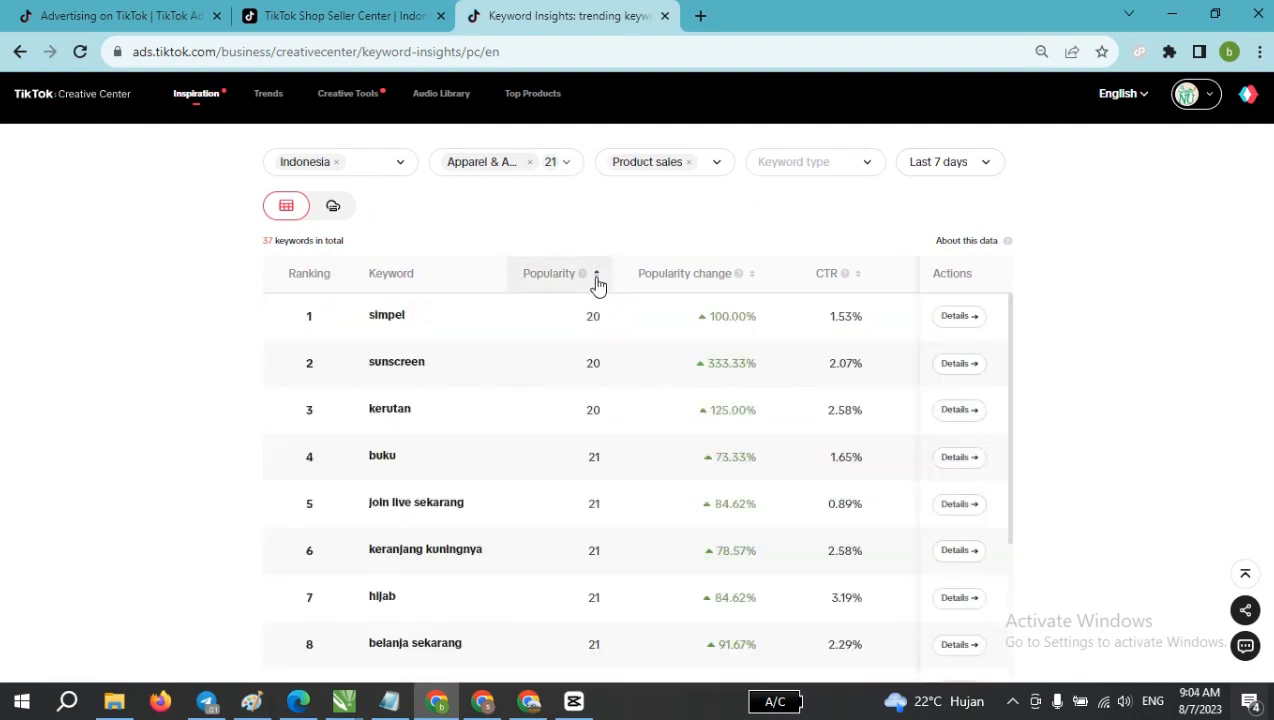
left_click(598, 279)
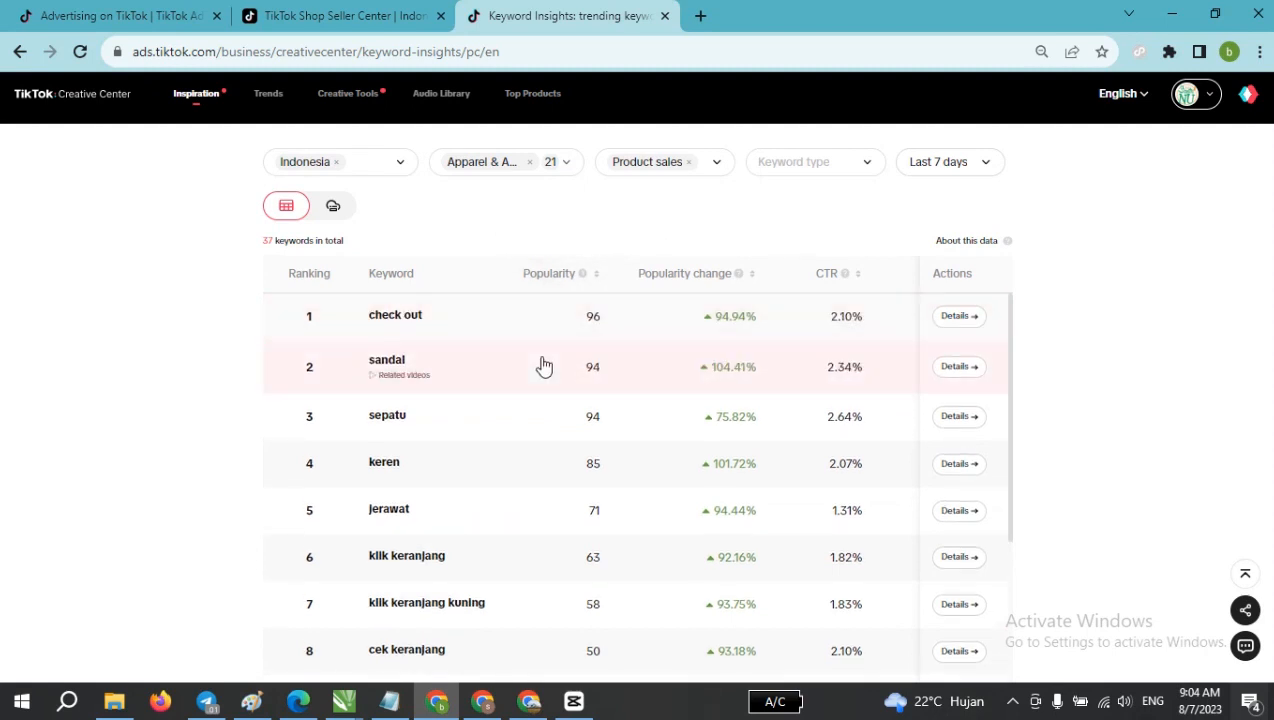
Examine the popularity scores of the keywords from the top of the ranking down to about rank 14.
scroll(531, 327, "down", 1)
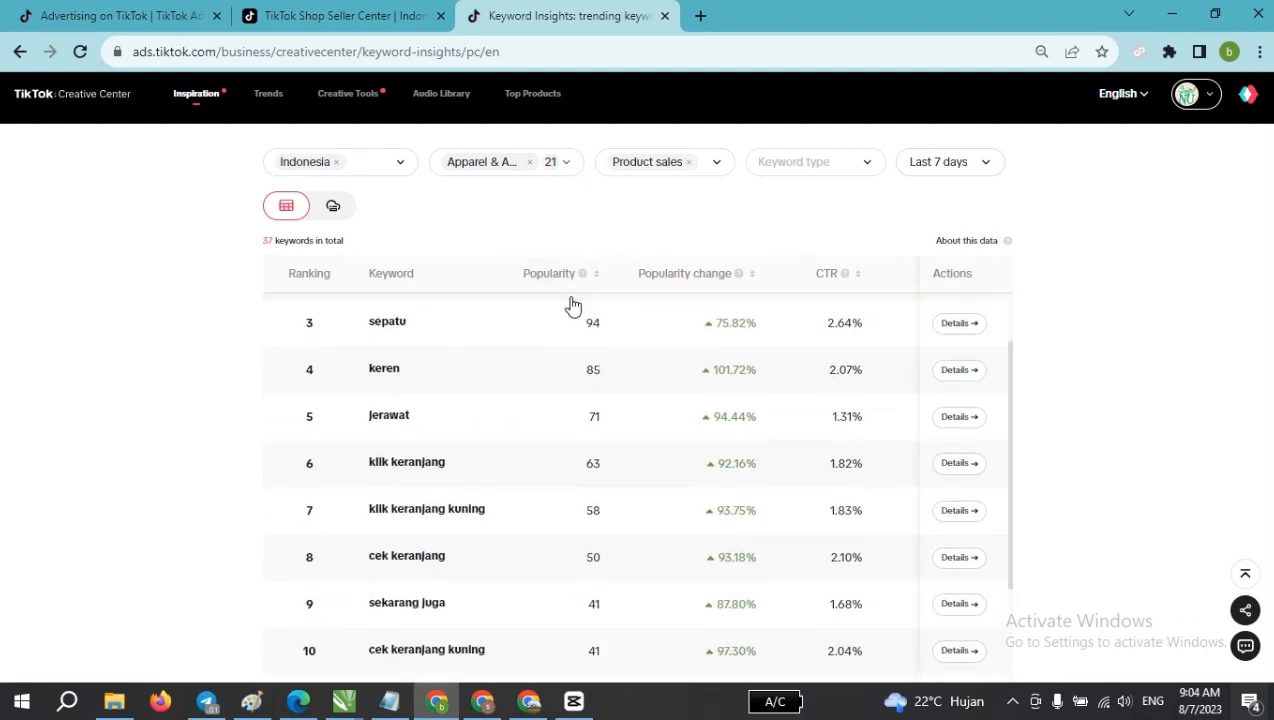
scroll(555, 418, "up", 1)
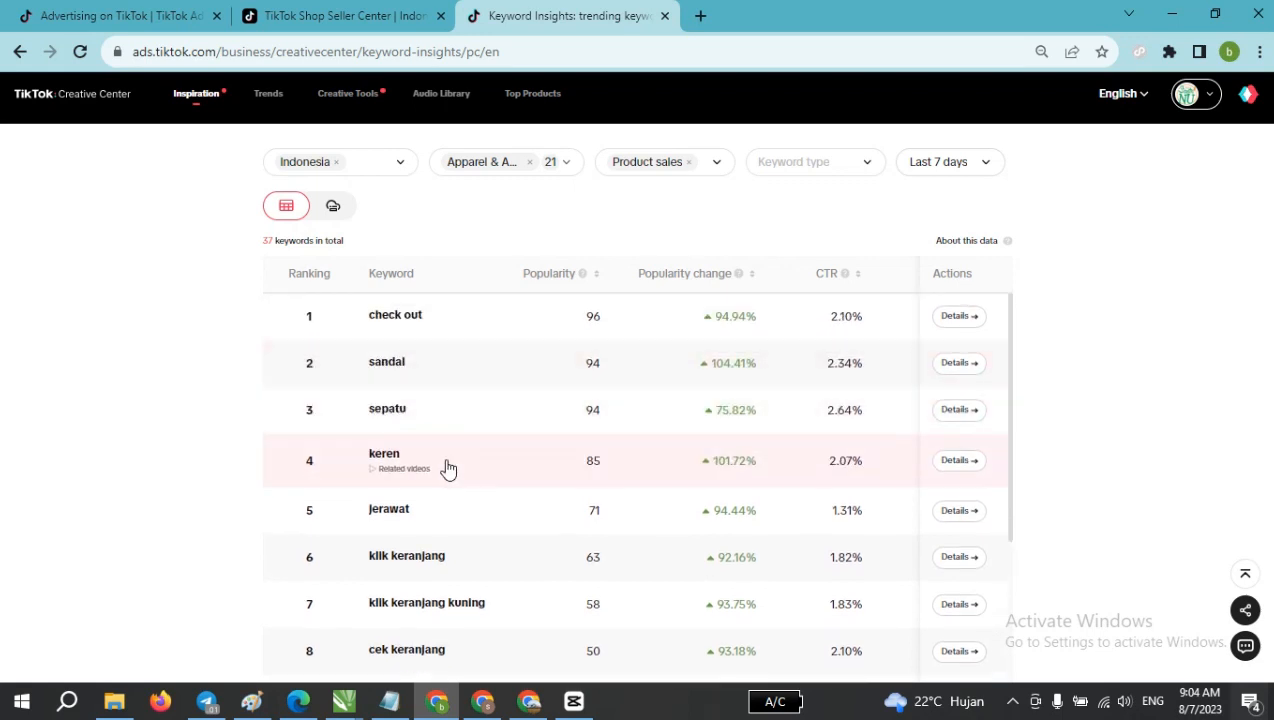
scroll(446, 466, "up", 2)
scroll(588, 340, "down", 2)
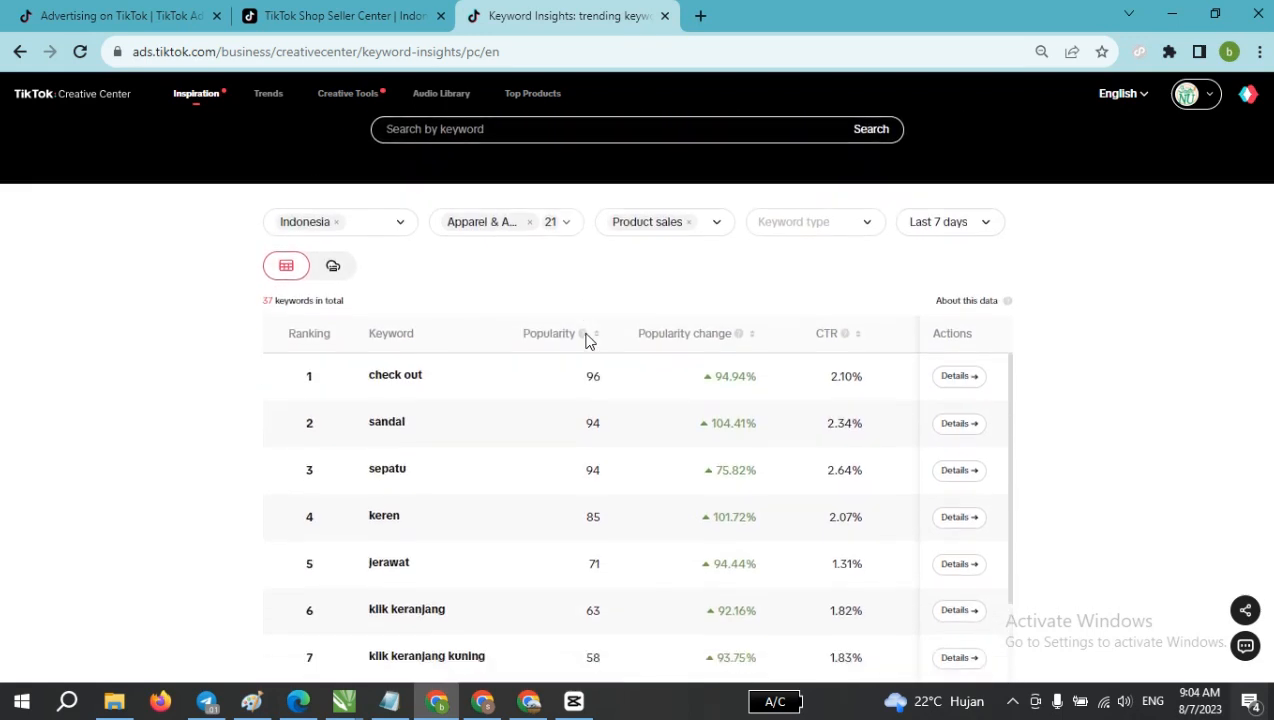
scroll(658, 318, "down", 1)
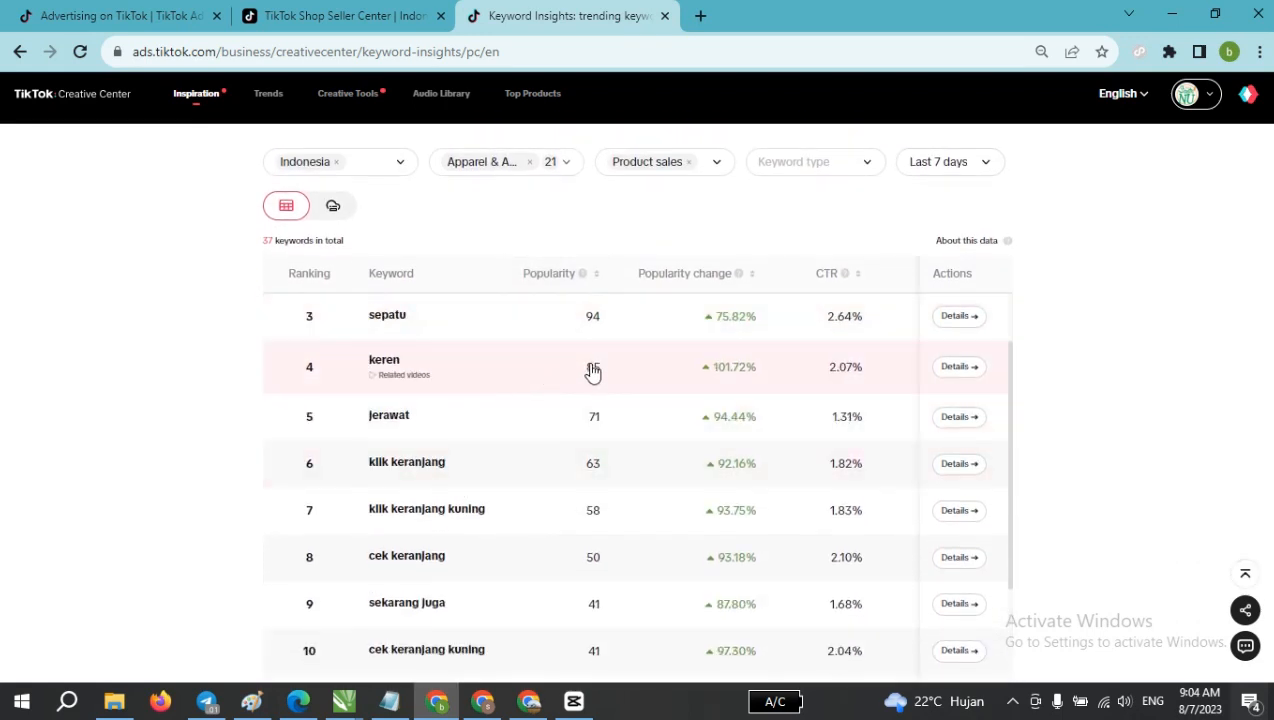
scroll(590, 428, "up", 1)
scroll(580, 415, "down", 1)
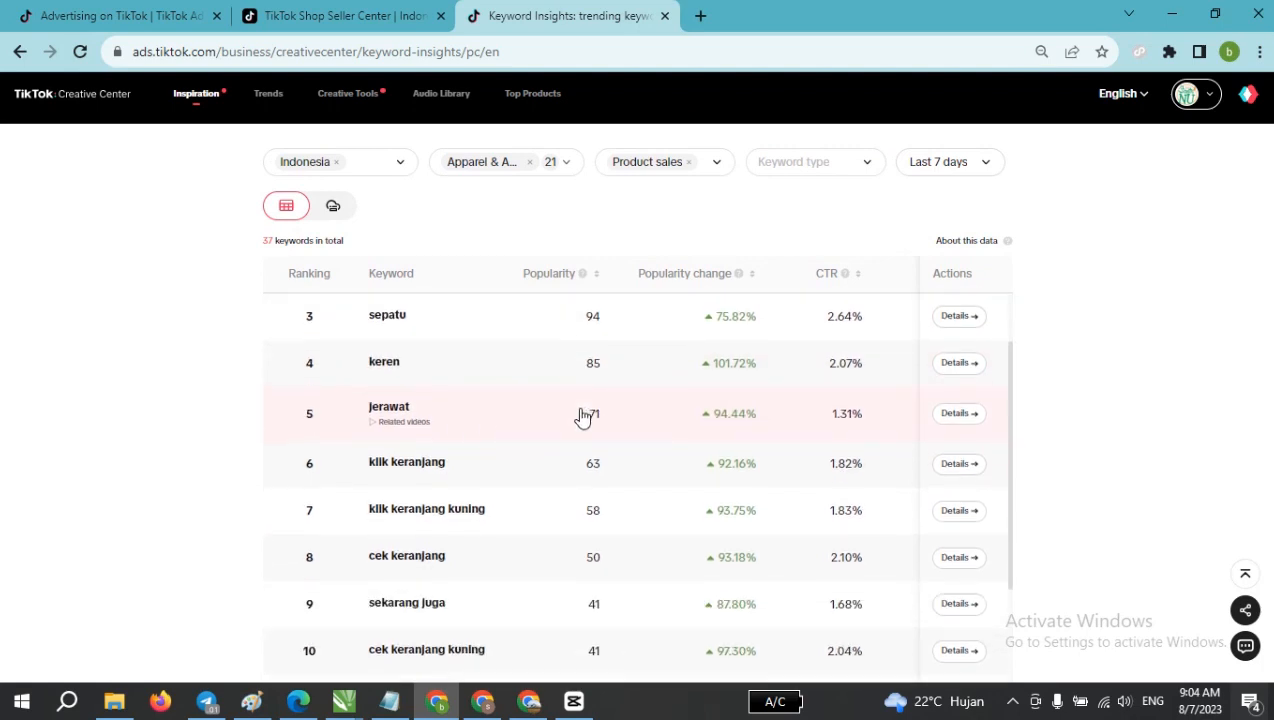
scroll(589, 425, "down", 1)
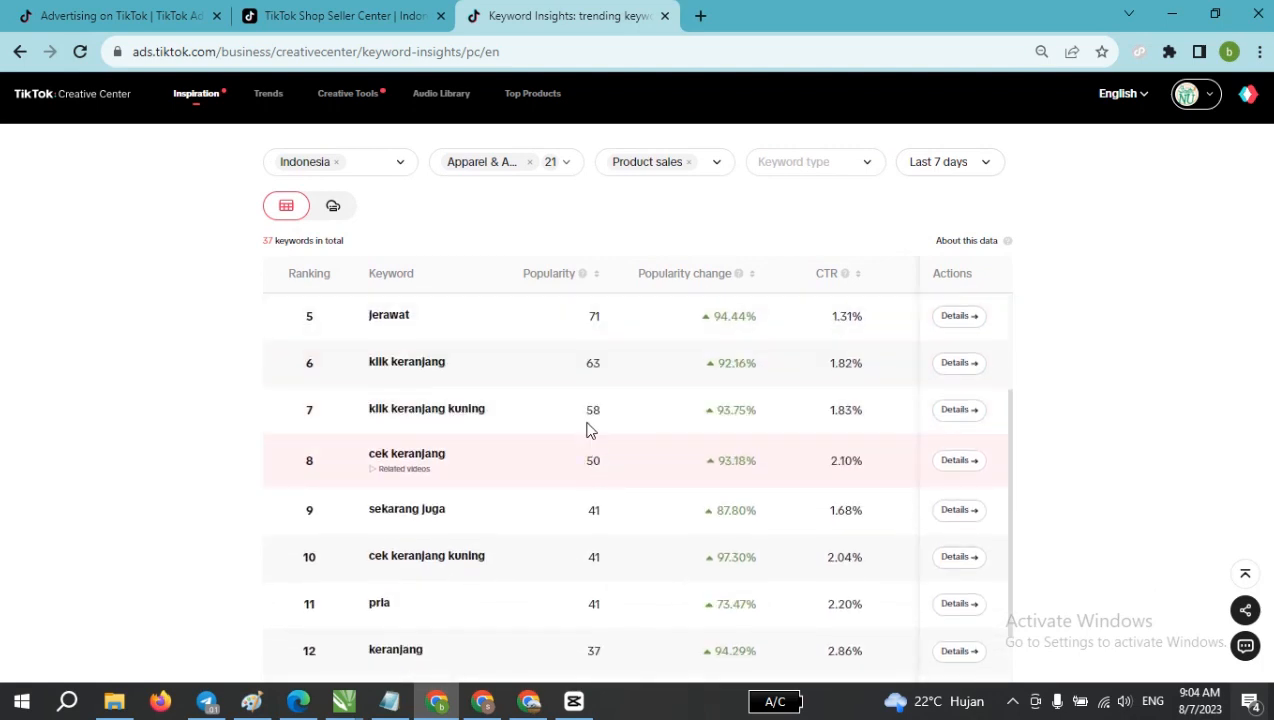
scroll(594, 470, "down", 1)
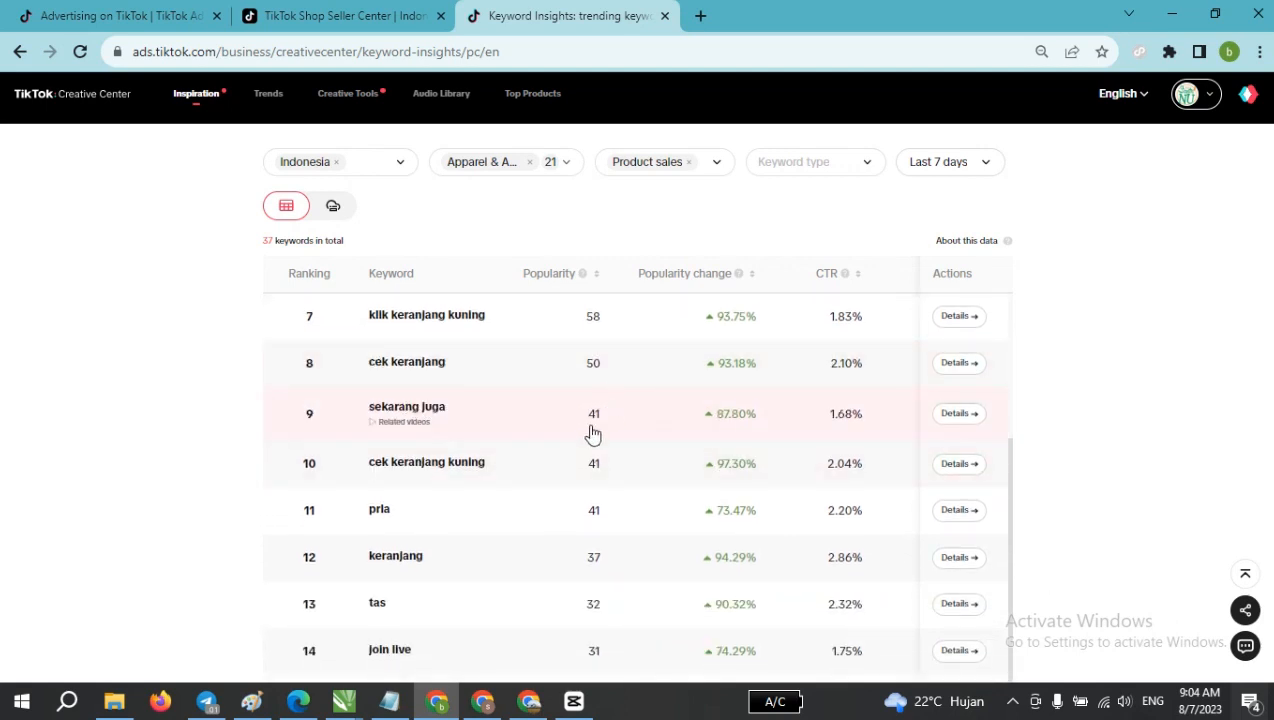
Read through the ranked keywords from the first to the twentieth, looking for product terms and call-to-action phrases.
scroll(588, 432, "up", 3)
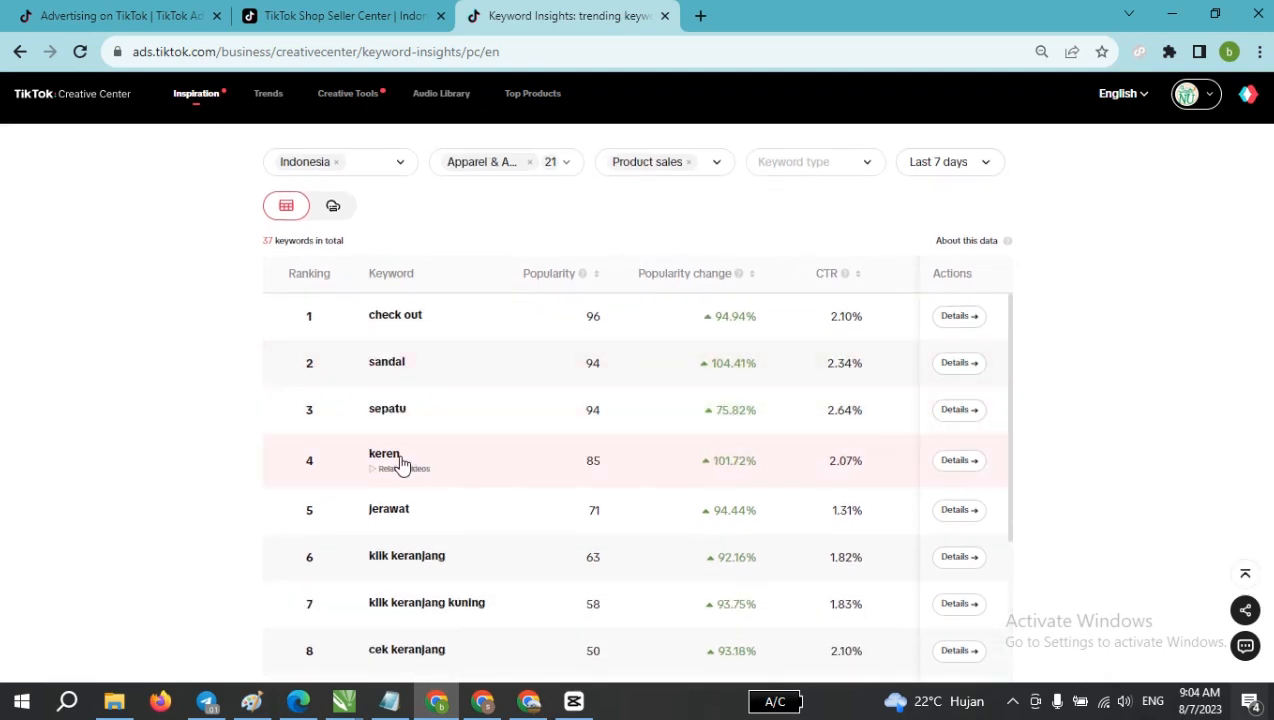
scroll(384, 404, "down", 2)
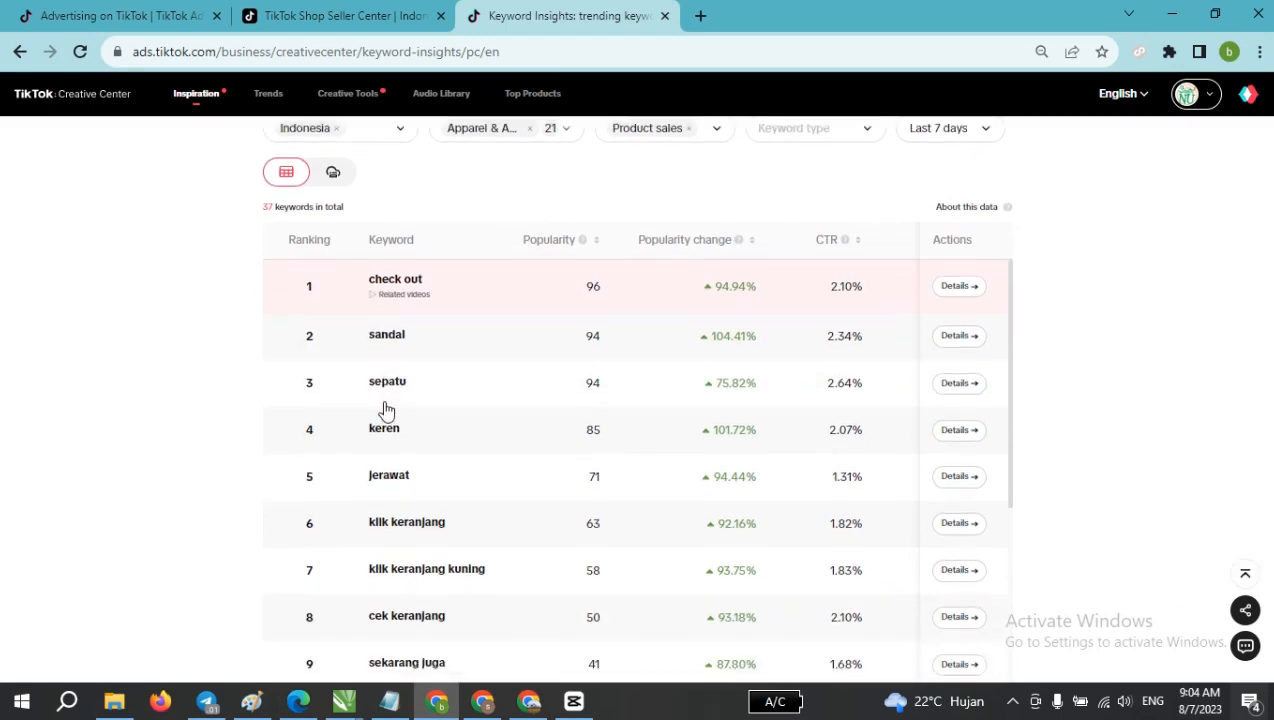
scroll(406, 497, "down", 4)
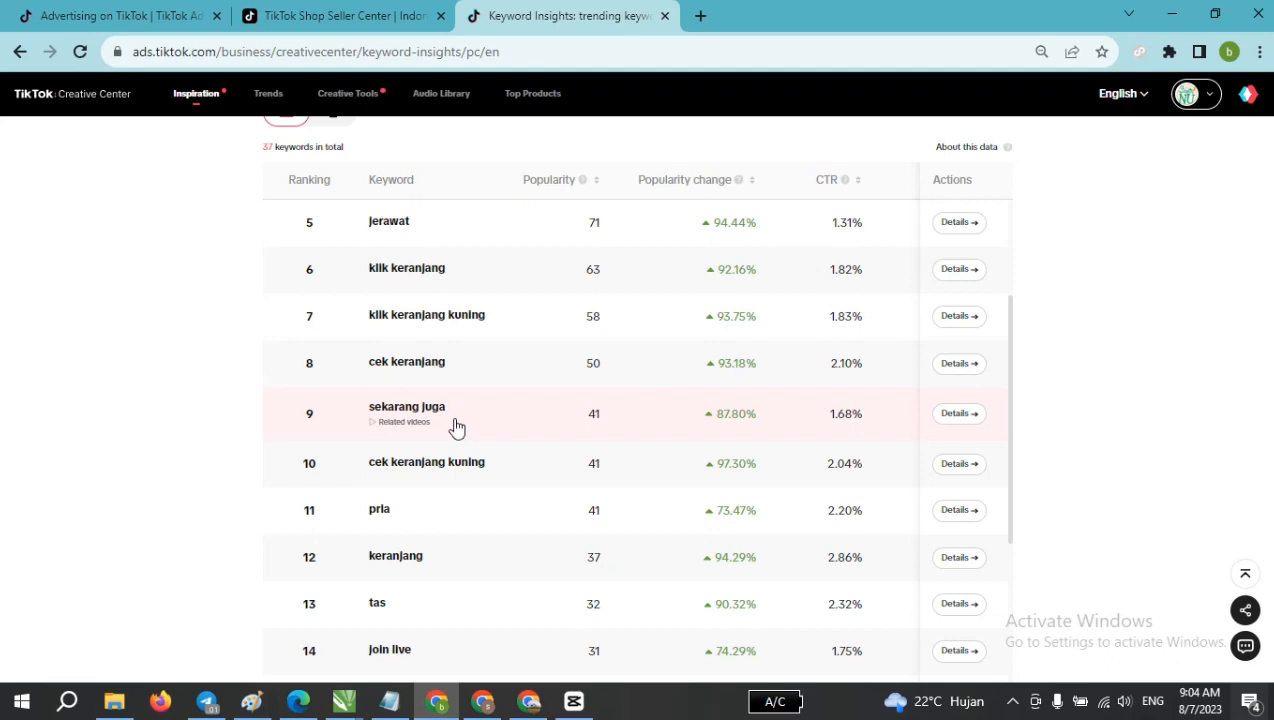
scroll(483, 404, "down", 2)
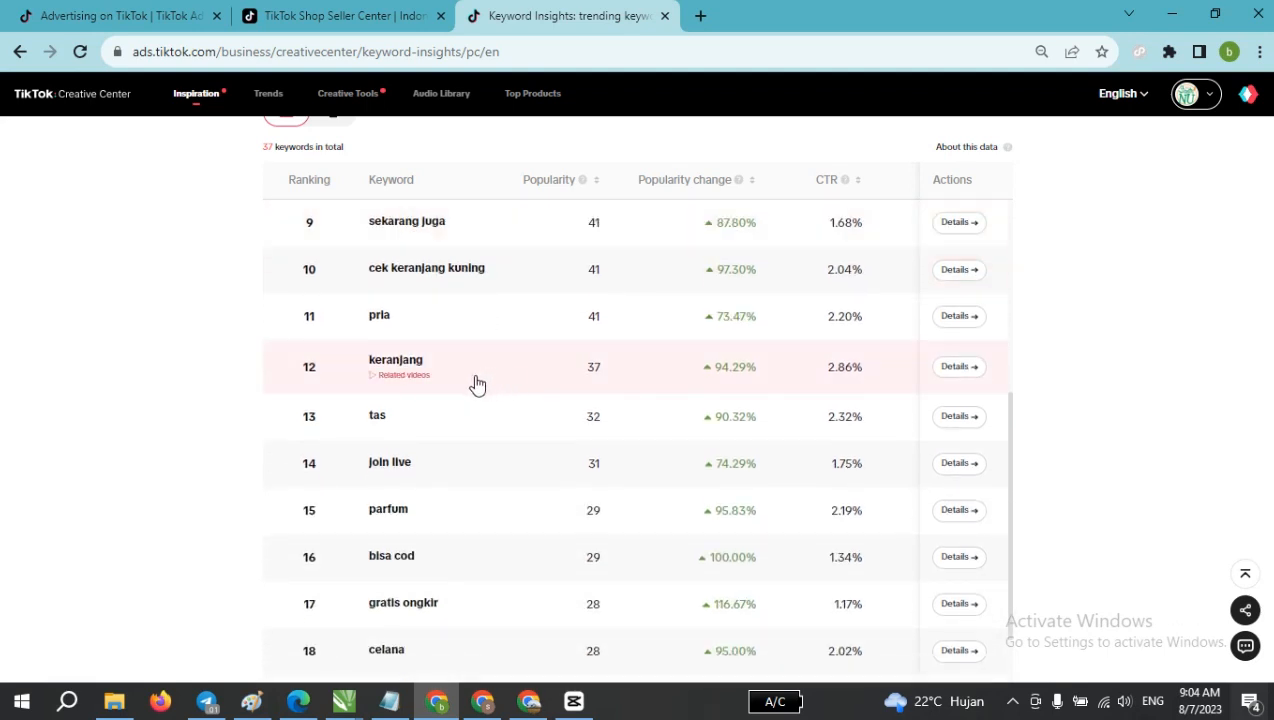
scroll(478, 388, "down", 1)
scroll(498, 420, "up", 4)
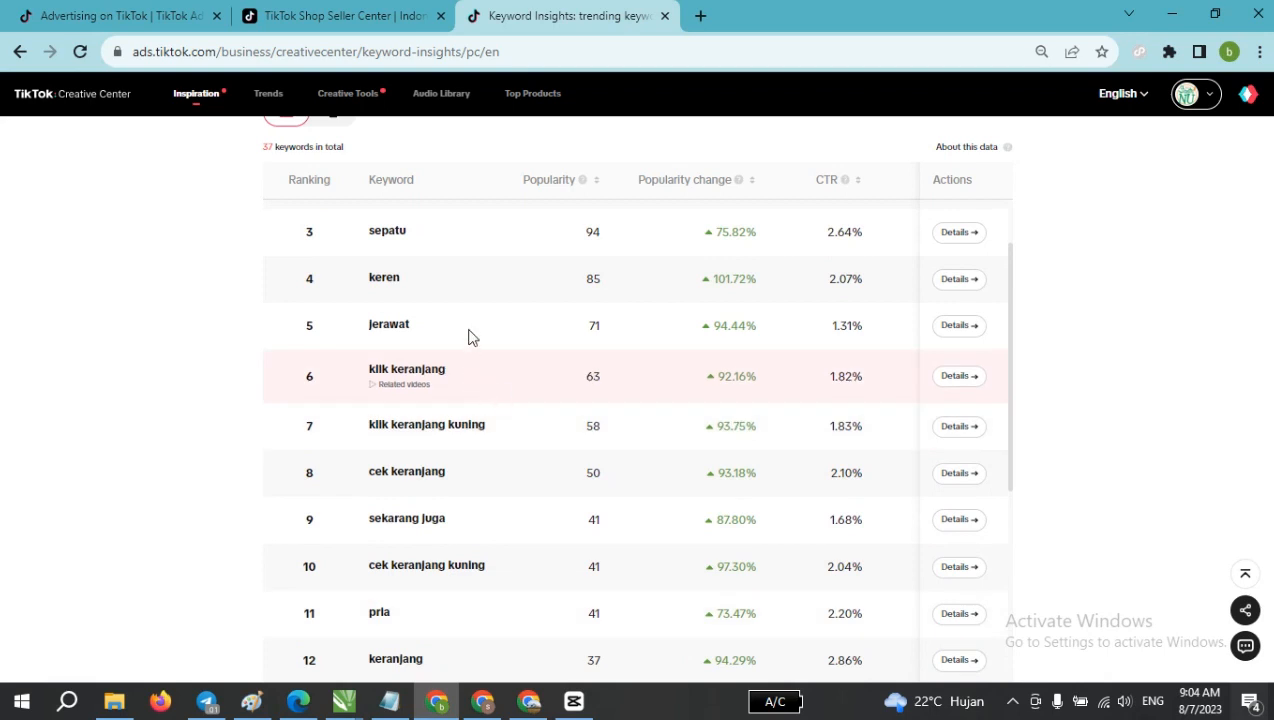
scroll(470, 336, "up", 1)
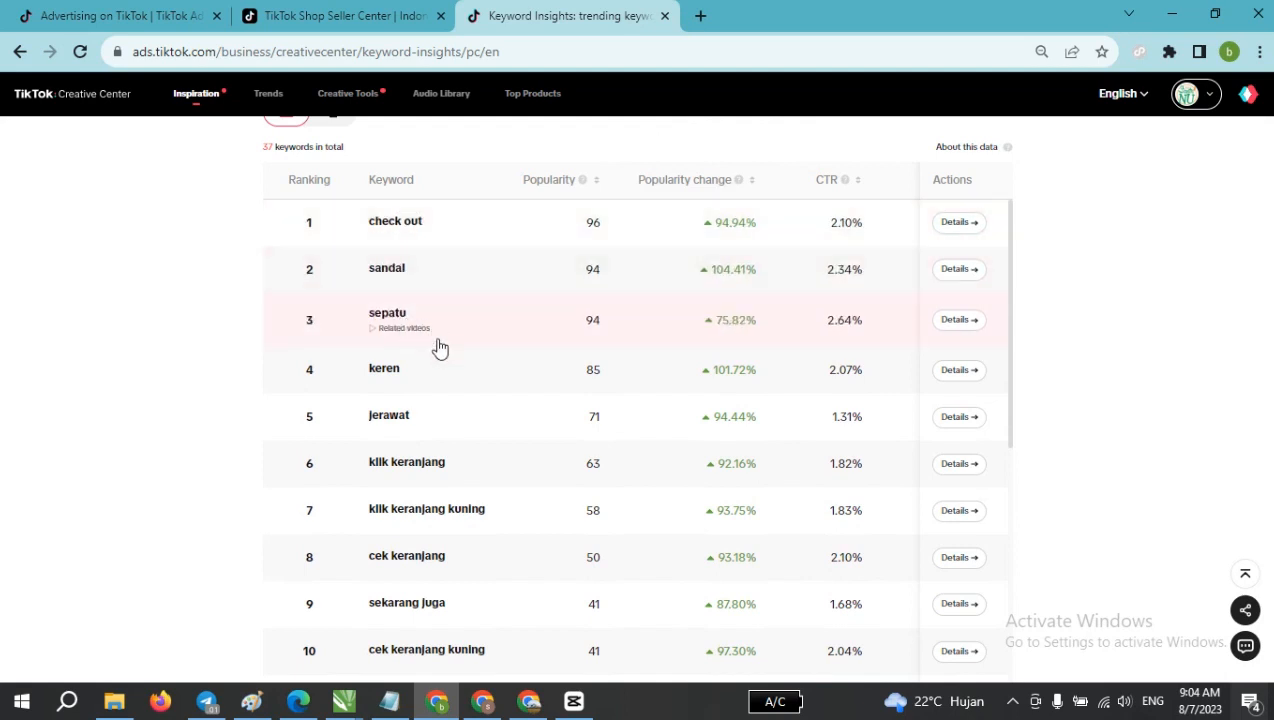
scroll(440, 347, "down", 3)
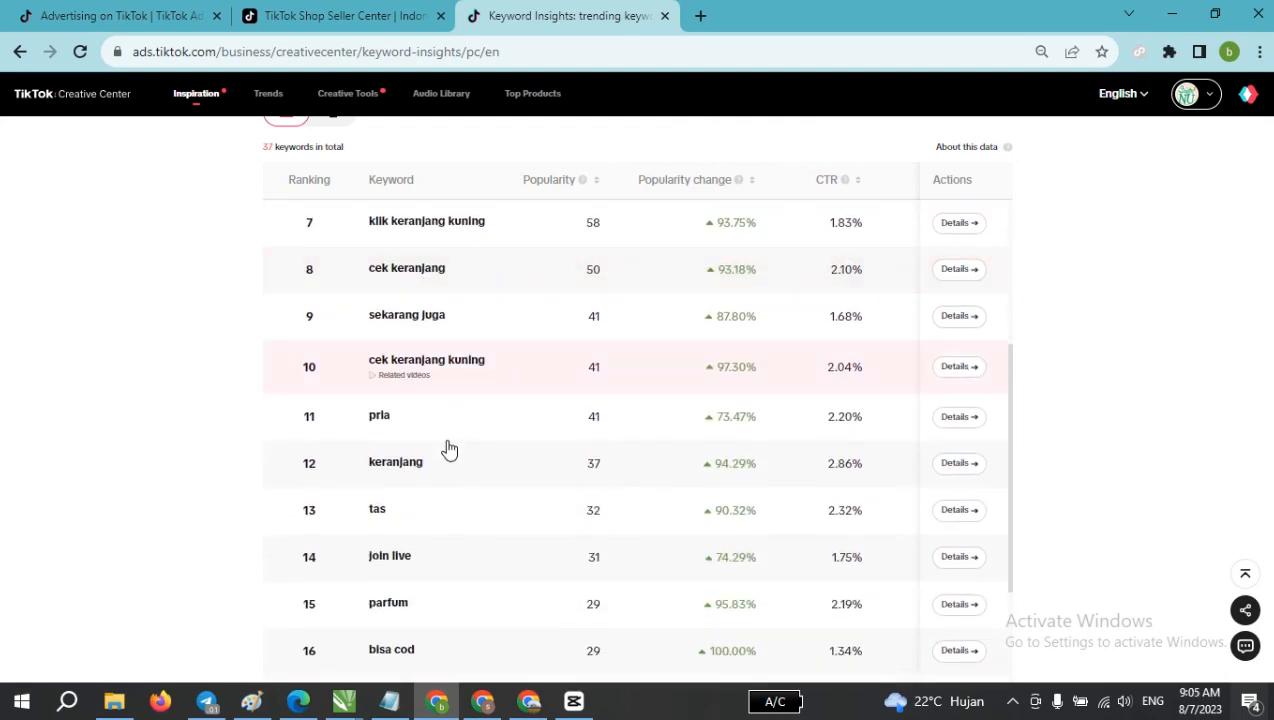
scroll(480, 330, "up", 2)
scroll(435, 295, "down", 1)
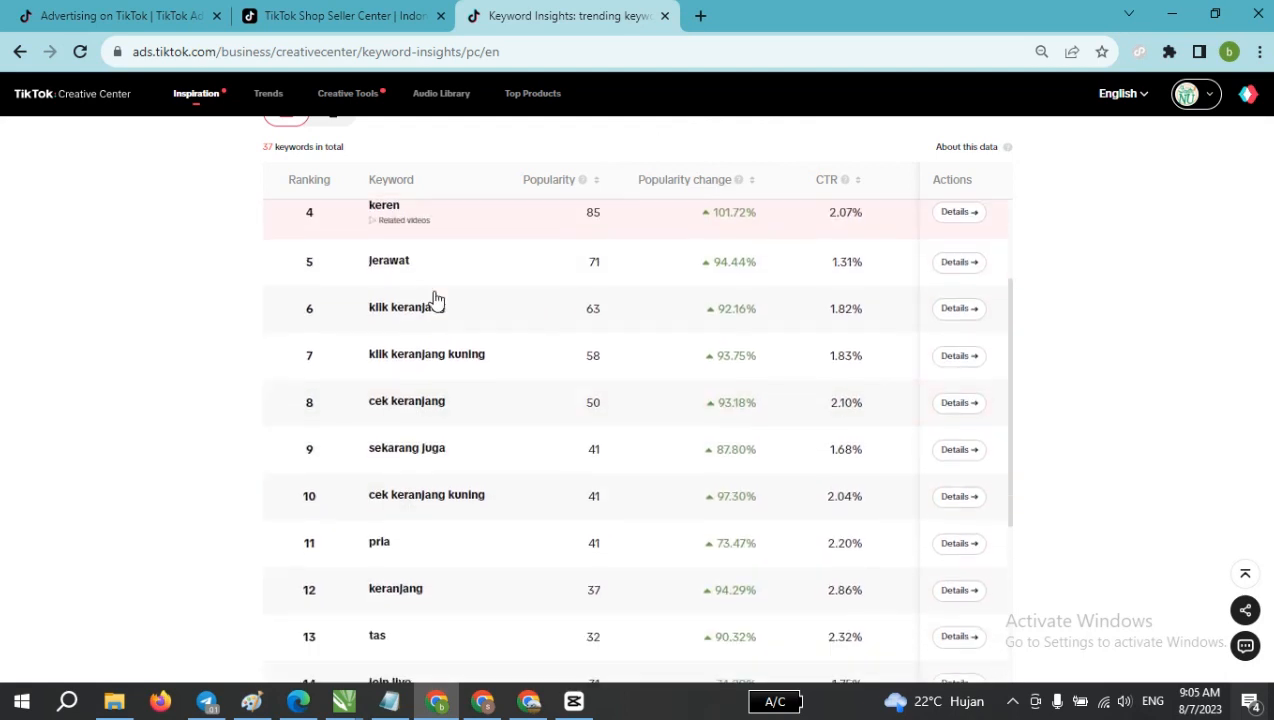
scroll(436, 300, "down", 1)
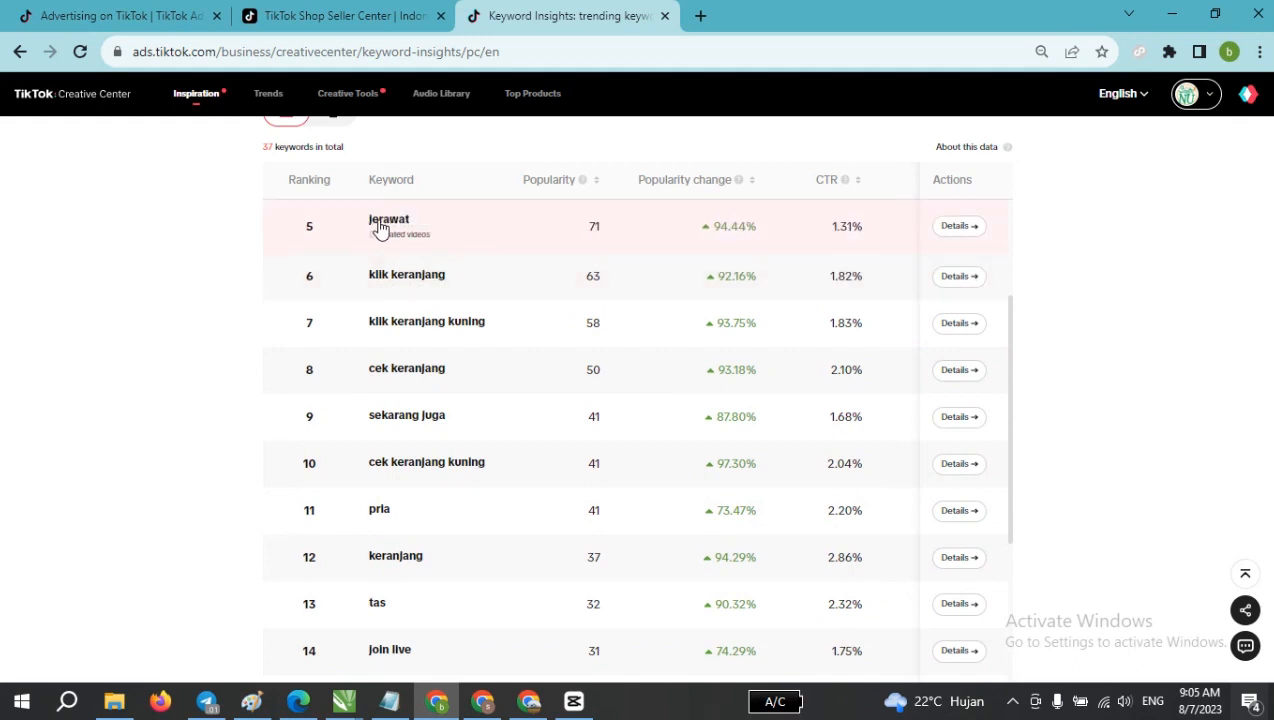
scroll(380, 228, "down", 3)
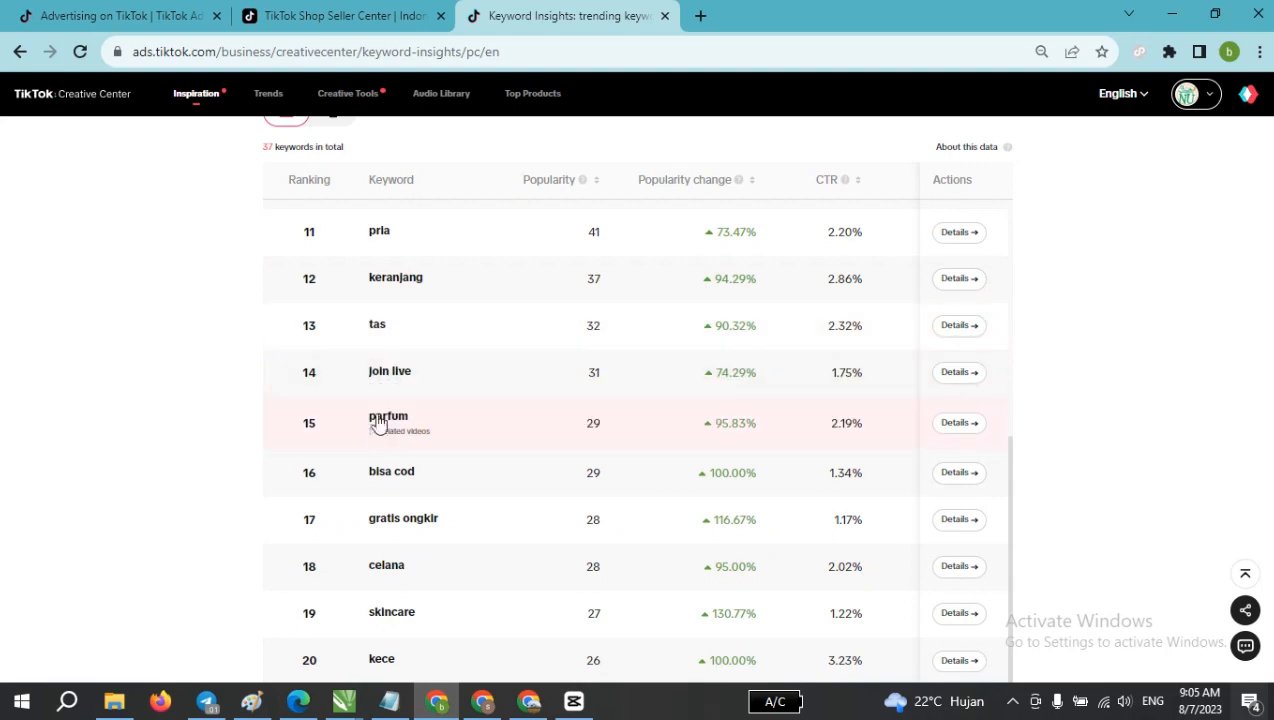
scroll(373, 558, "down", 2)
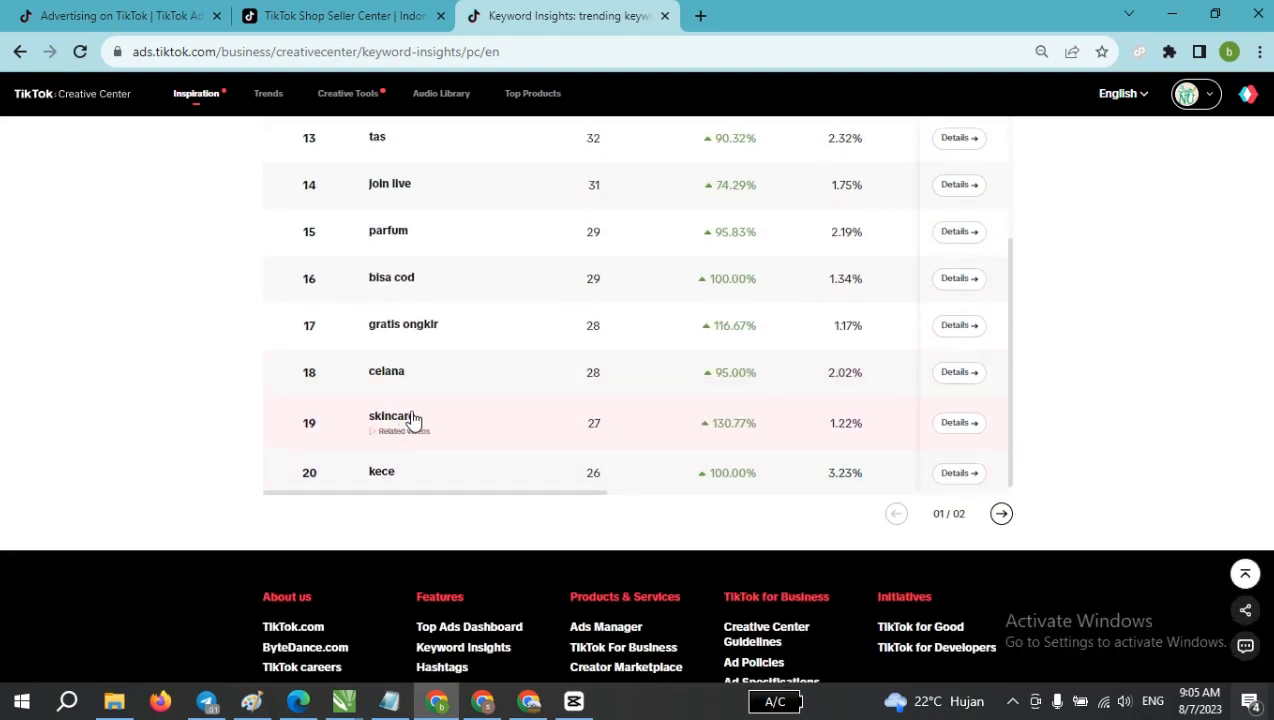
Go back up the keyword list and open the details of the keyword "klik keranjang kuning".
scroll(711, 321, "up", 2)
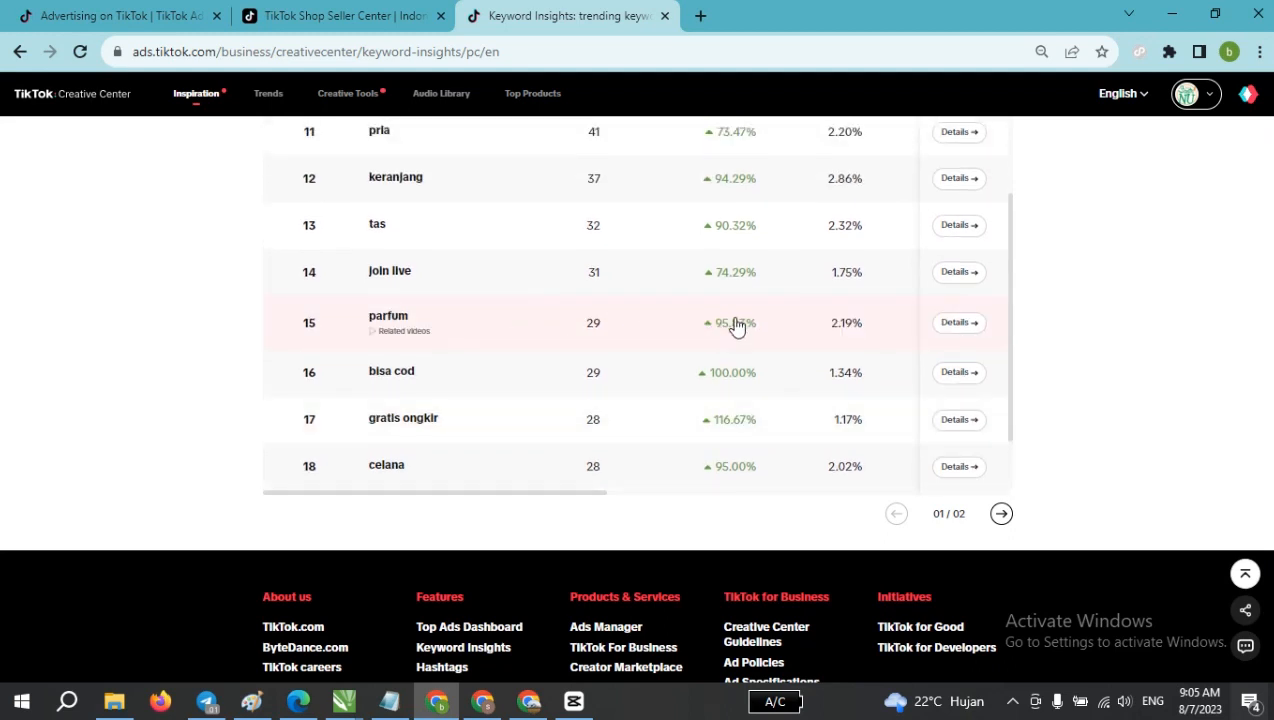
scroll(711, 333, "up", 2)
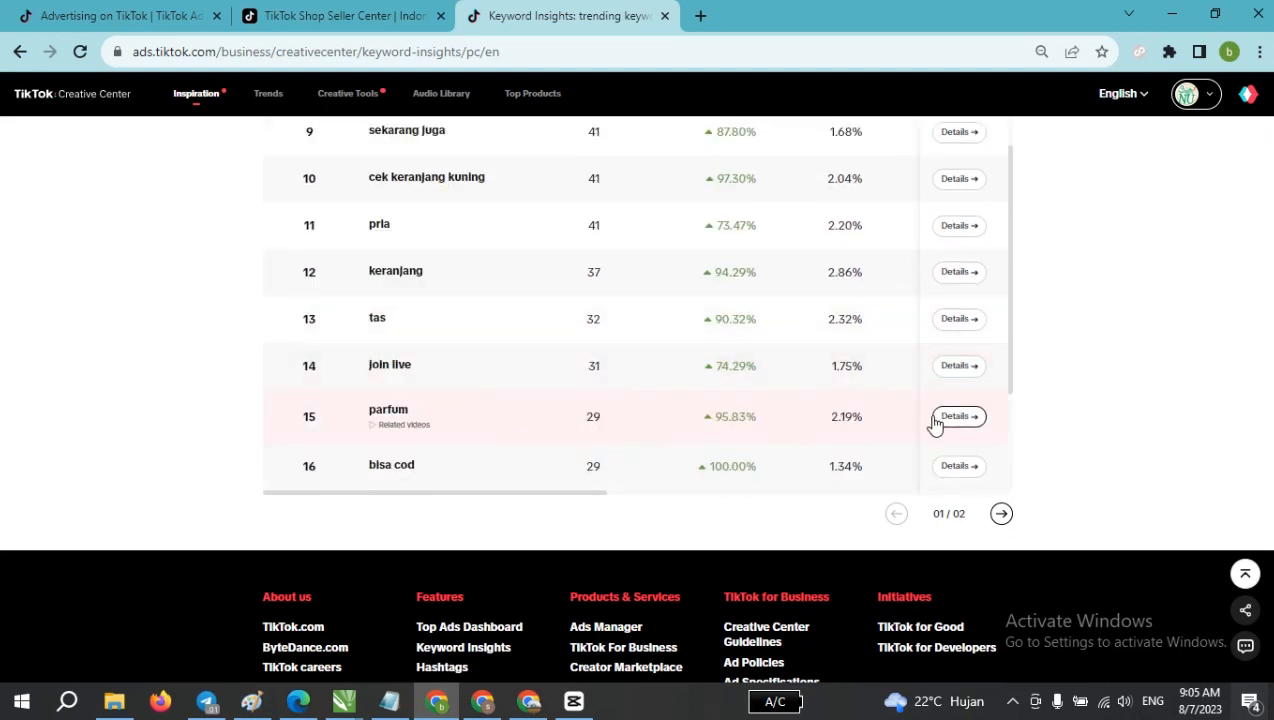
scroll(717, 344, "up", 2)
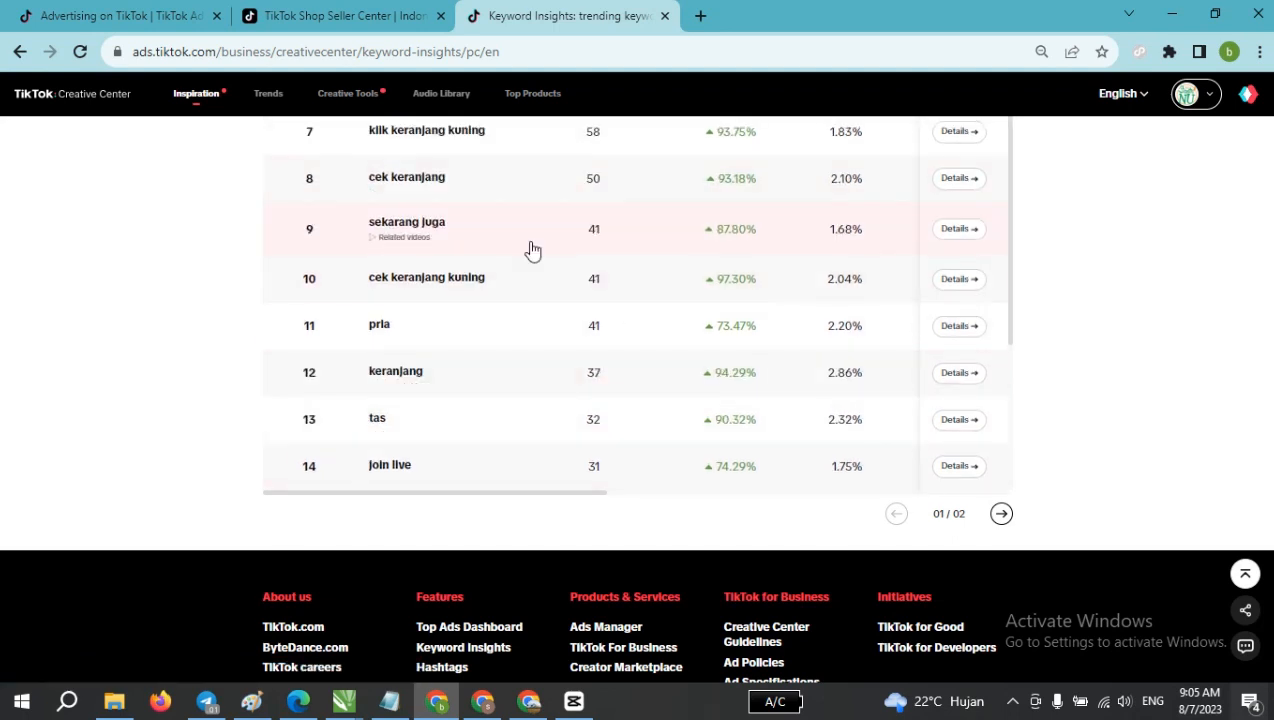
scroll(533, 250, "up", 2)
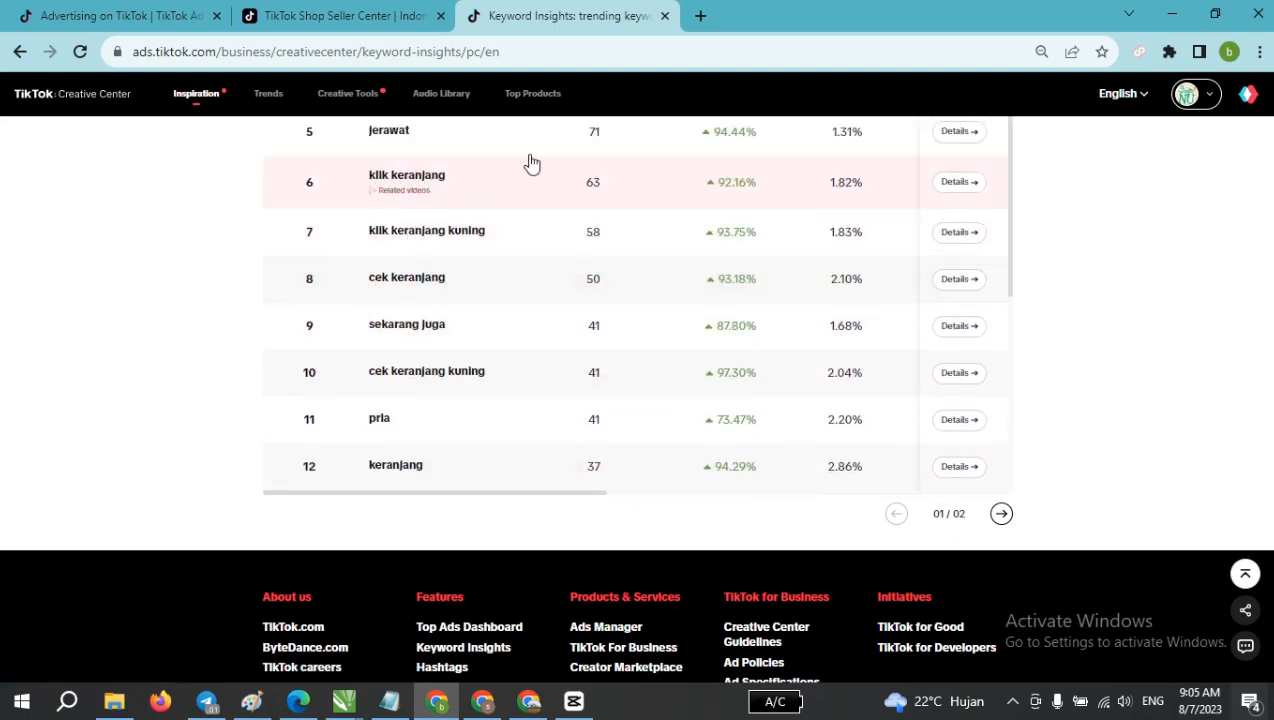
scroll(557, 208, "down", 1)
scroll(550, 213, "up", 1)
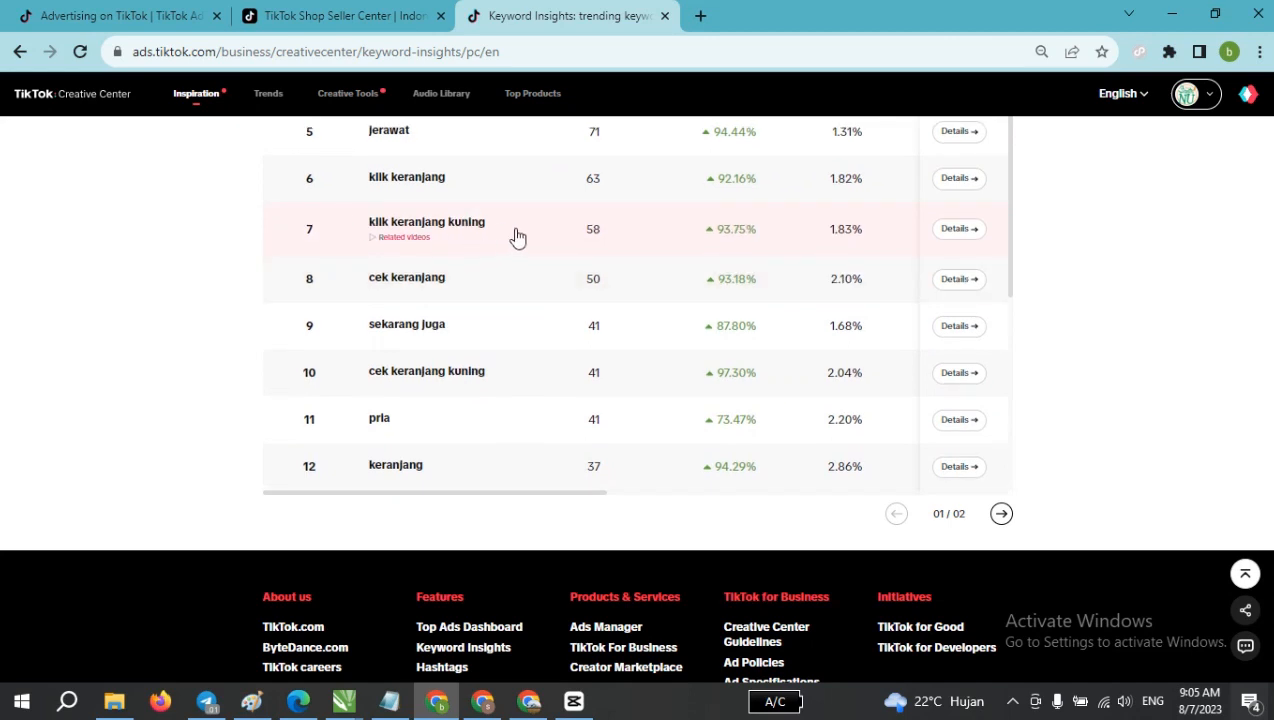
left_click(940, 238)
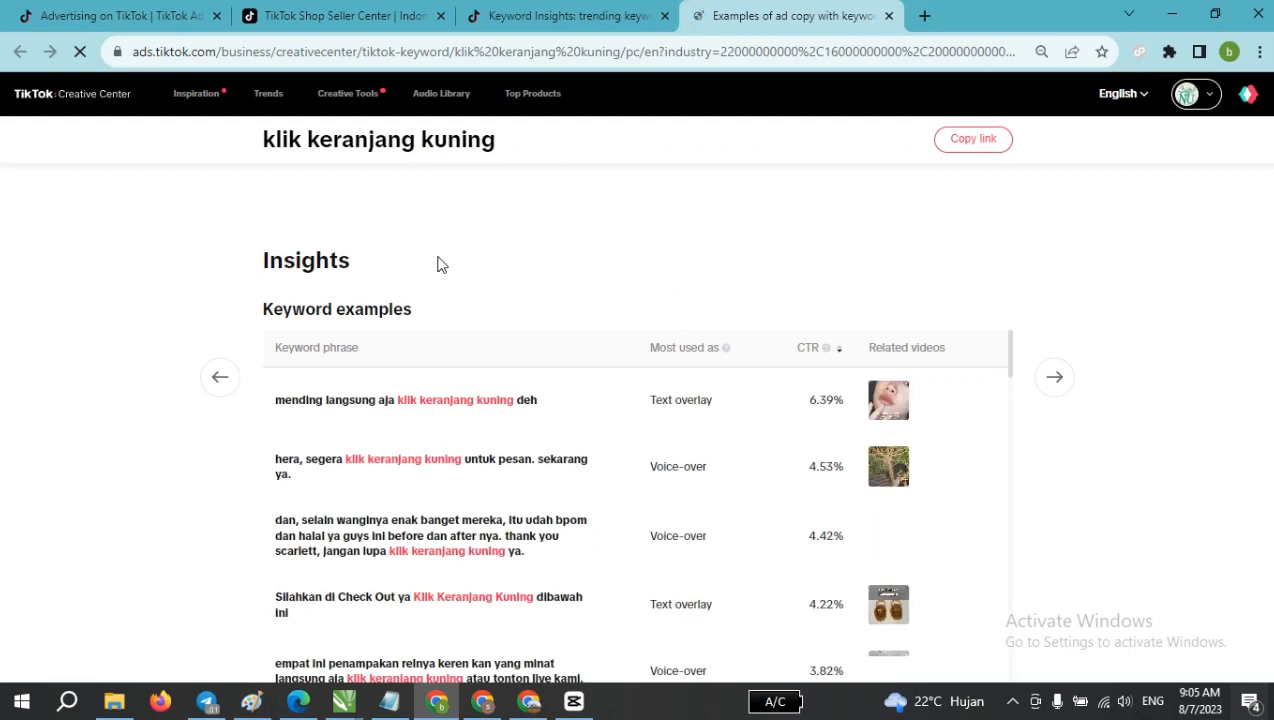
Examine the keyword examples for "klik keranjang kuning", comparing the phrases, how each is most used and their CTR.
scroll(436, 275, "down", 1)
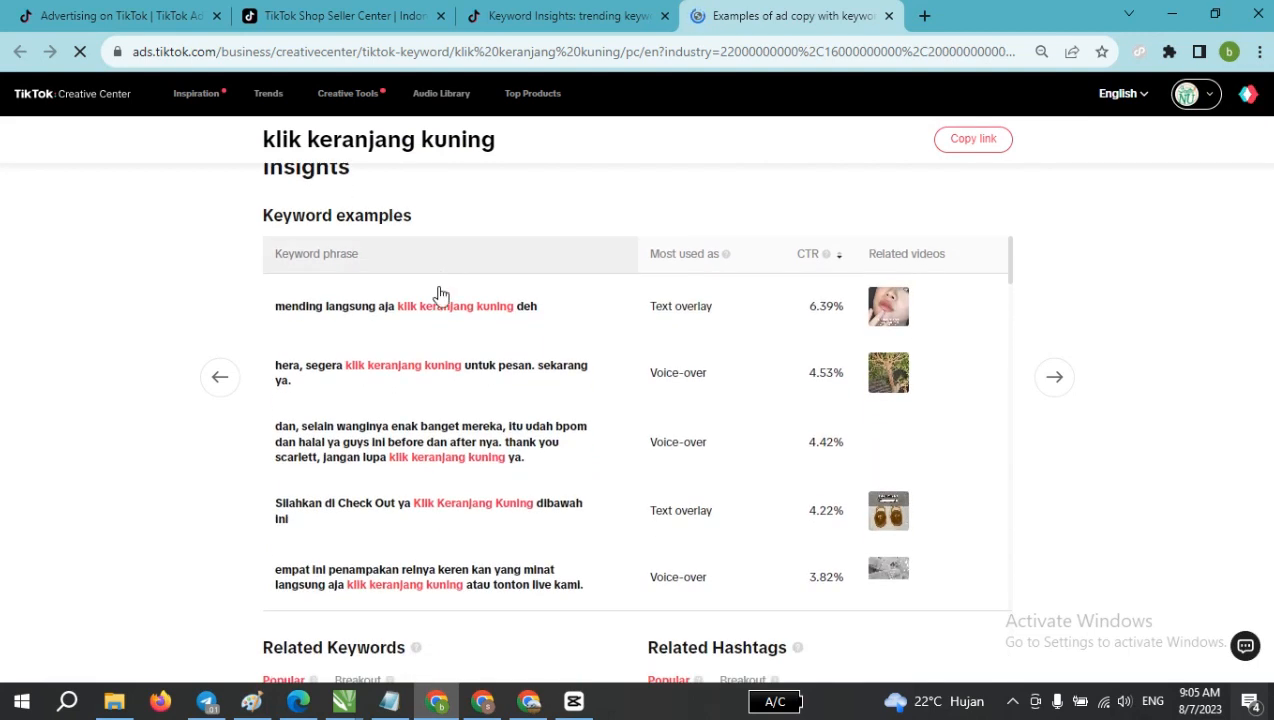
scroll(421, 398, "down", 5)
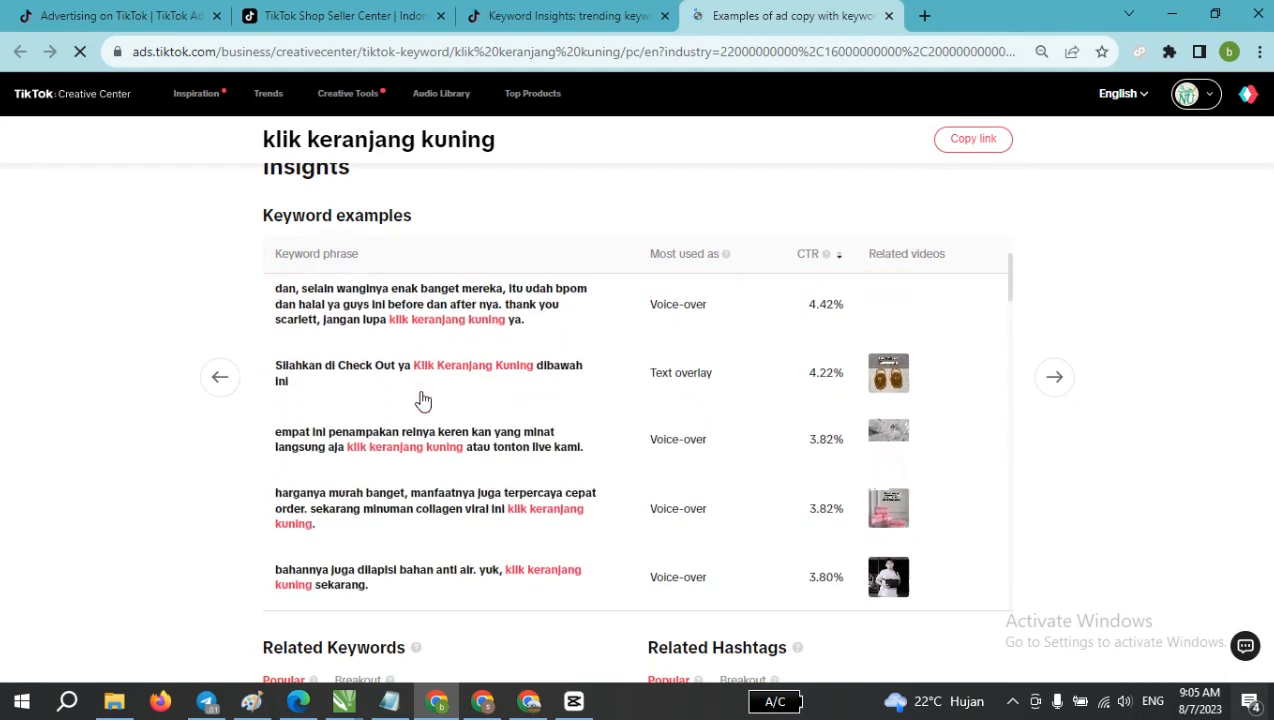
scroll(603, 378, "up", 5)
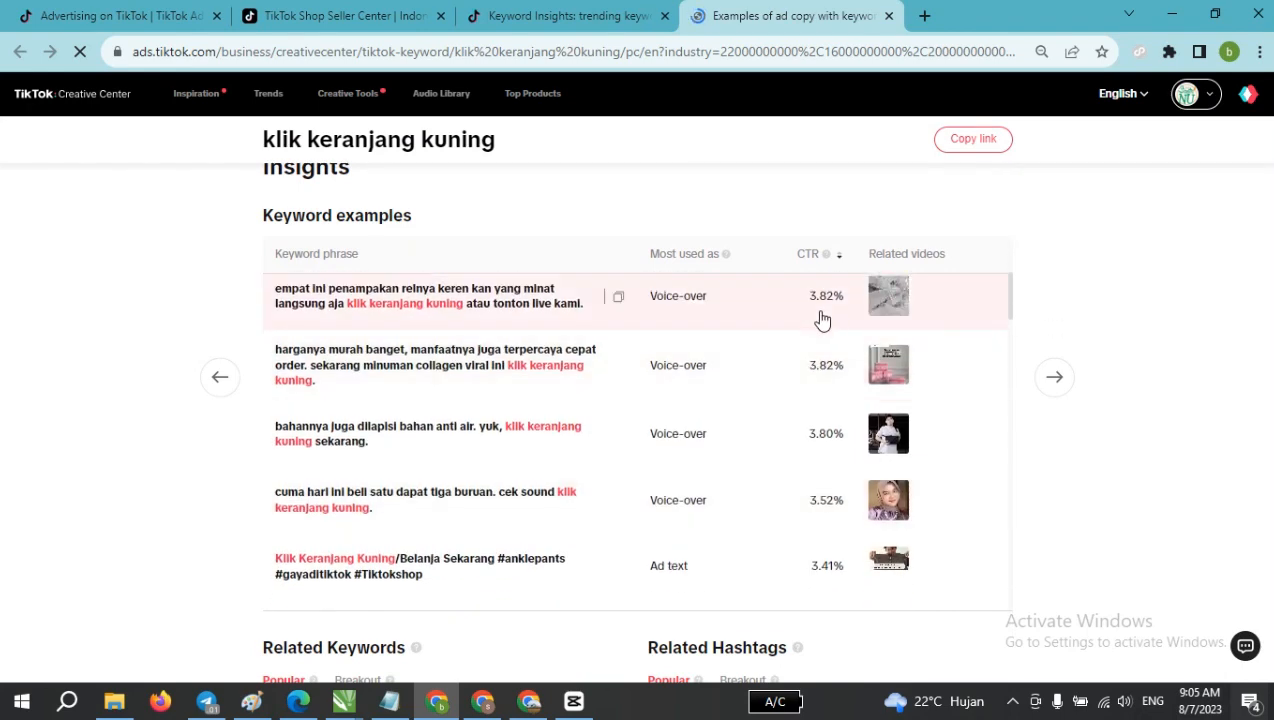
scroll(853, 340, "up", 2)
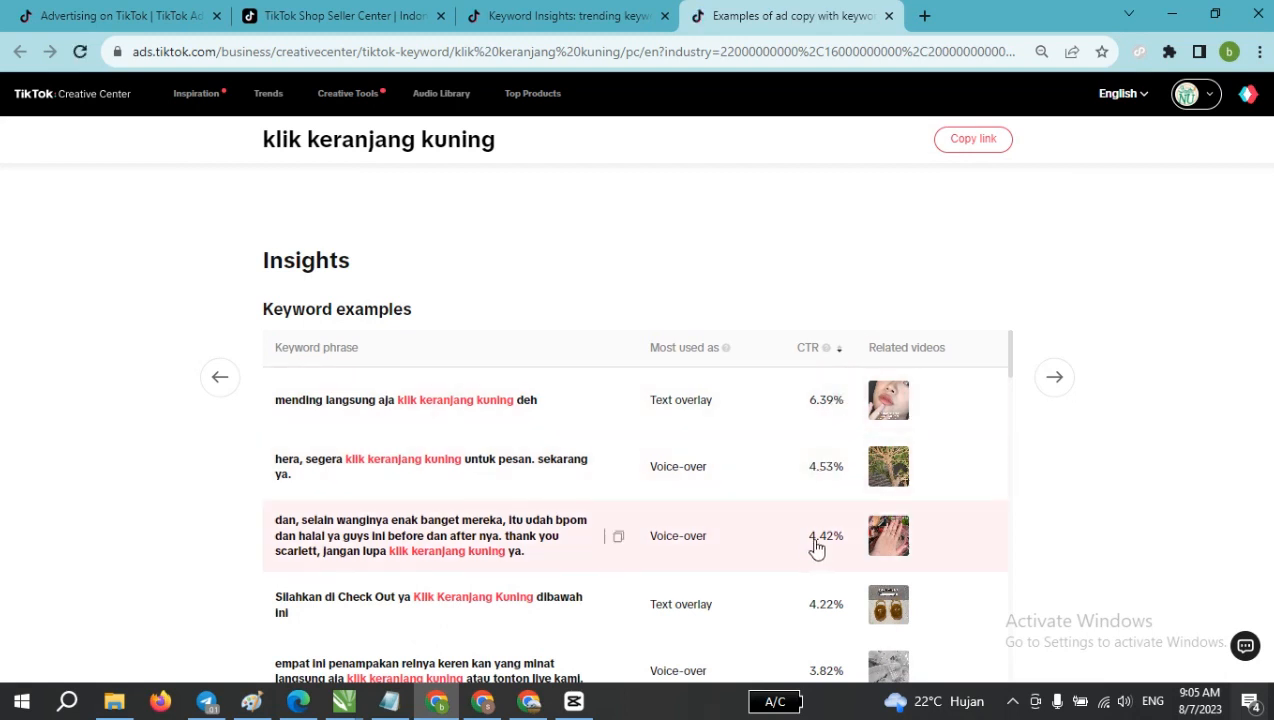
scroll(818, 543, "down", 2)
scroll(790, 512, "up", 2)
scroll(783, 536, "down", 2)
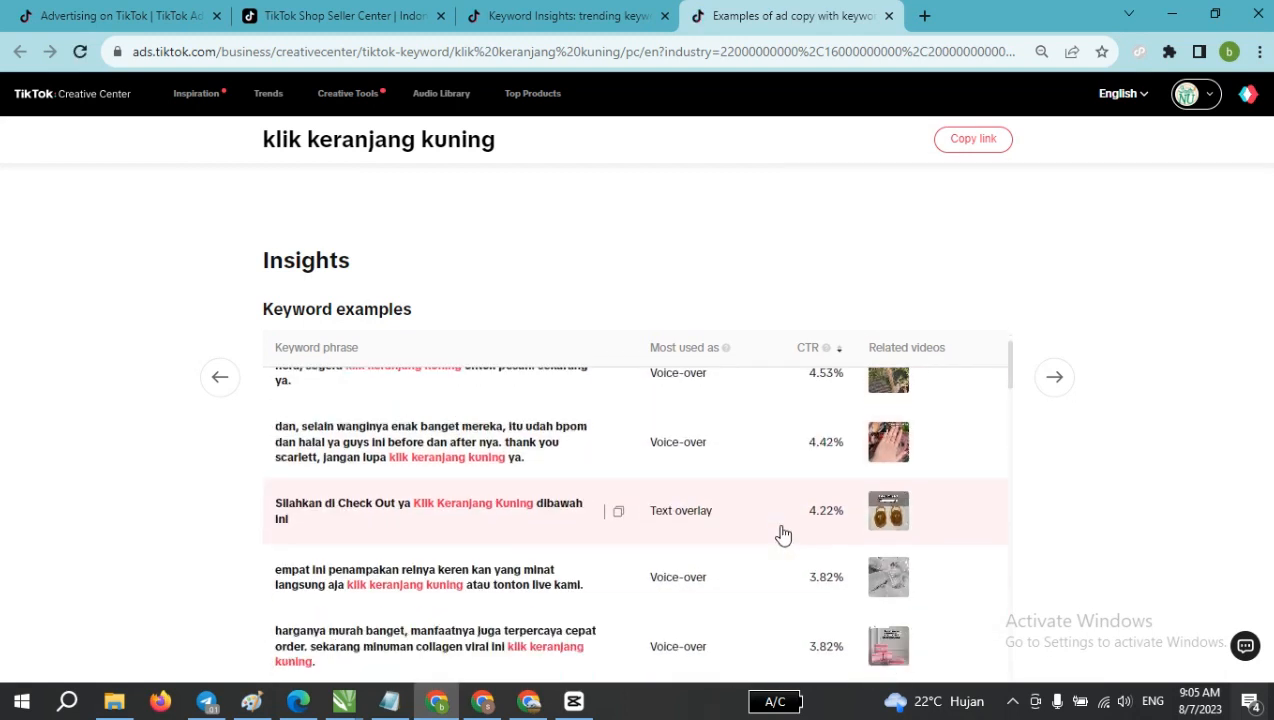
scroll(783, 536, "up", 2)
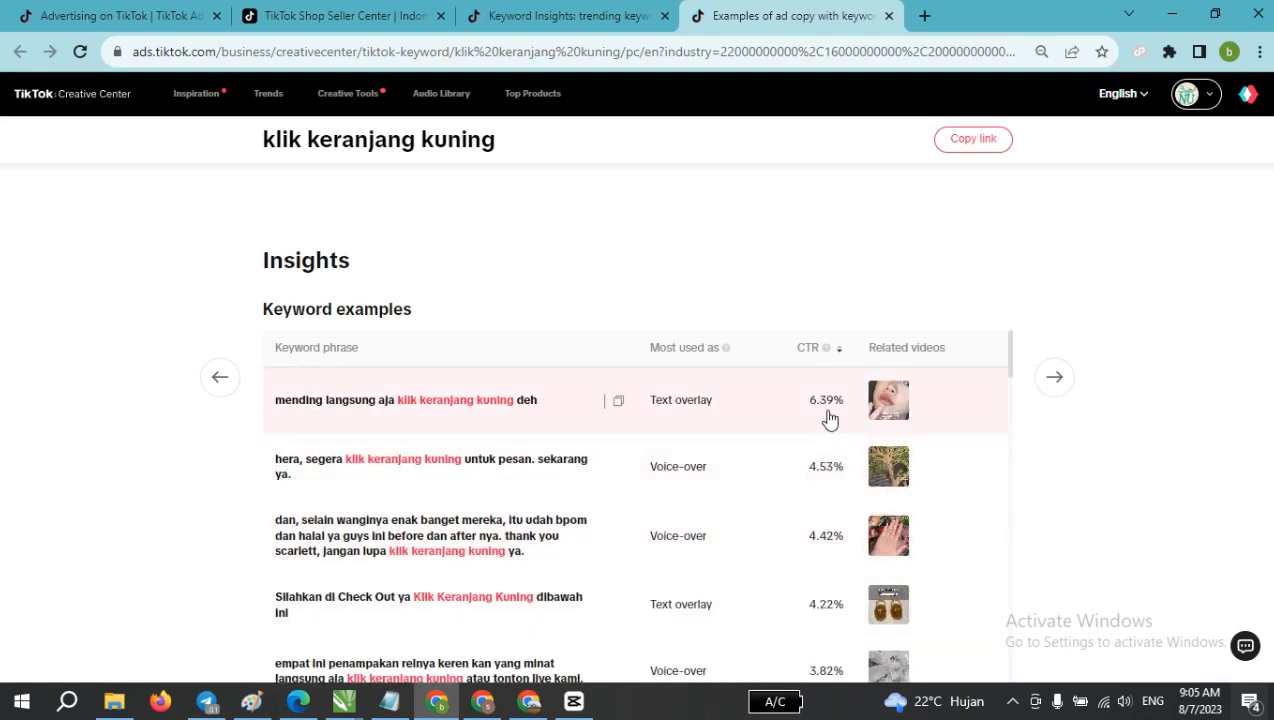
scroll(590, 212, "down", 1)
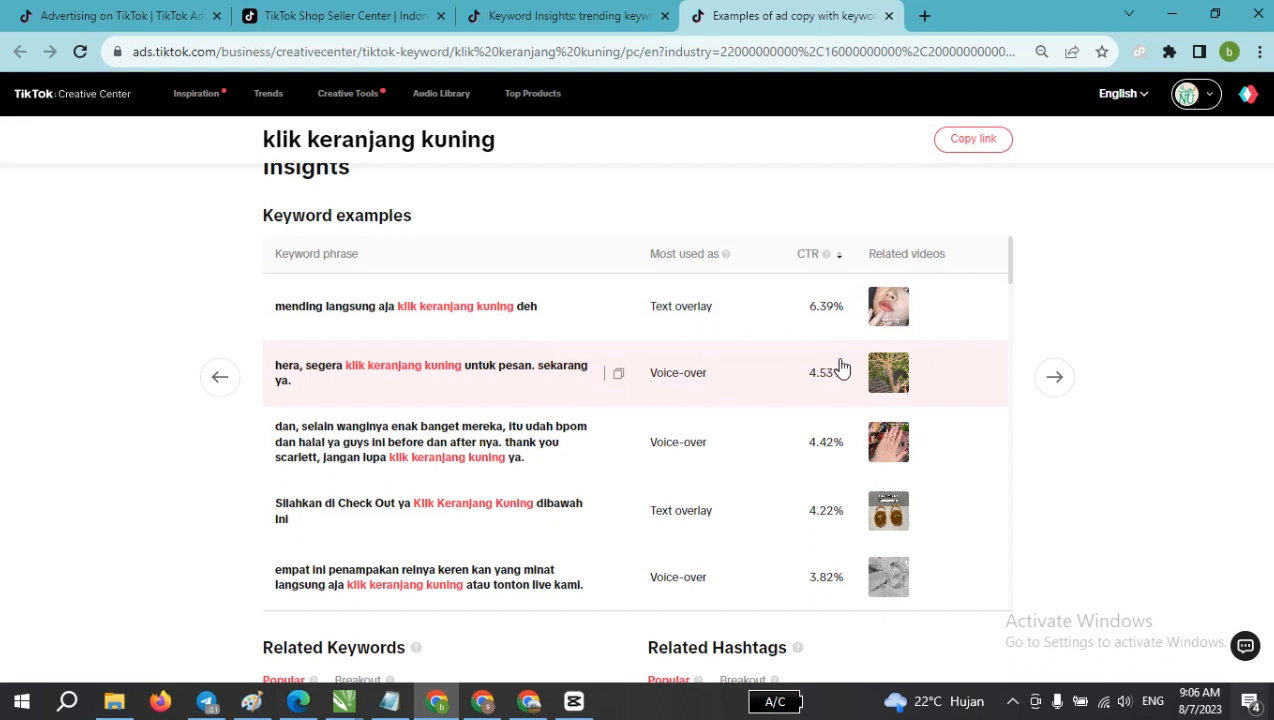
scroll(632, 360, "up", 1)
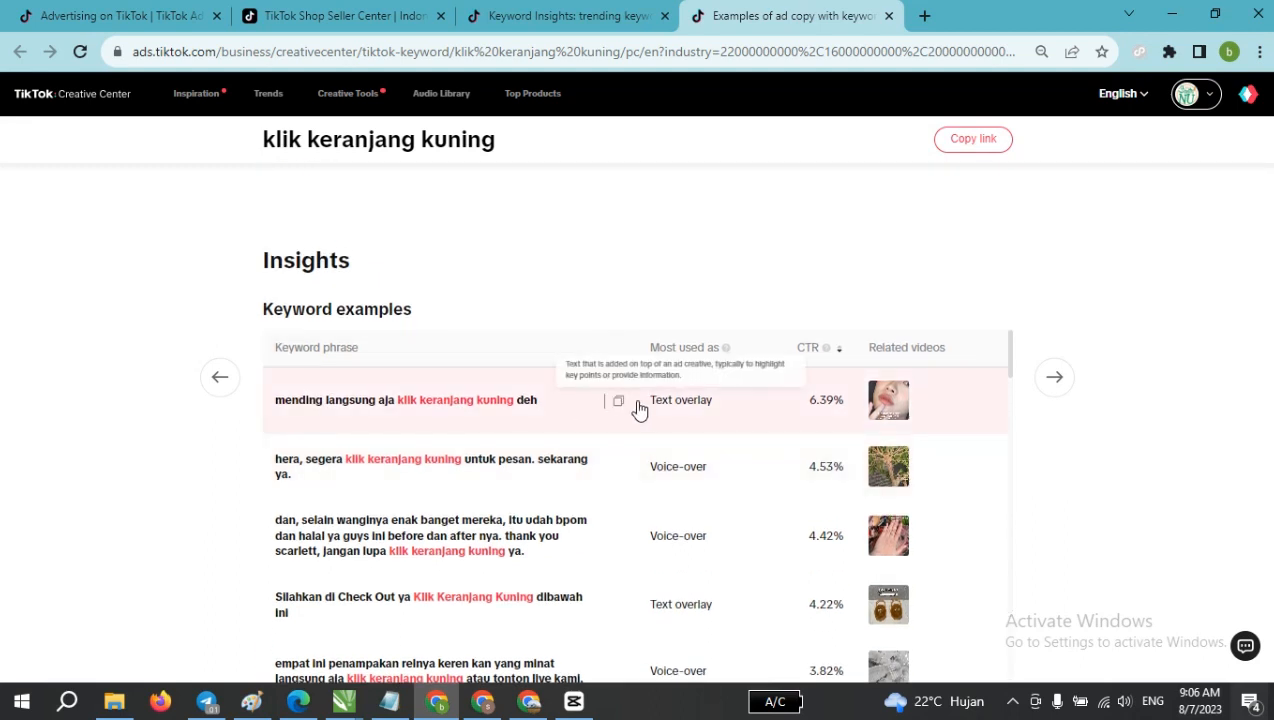
Copy the keyword phrase "mending langsung aja klik keranjang kuning deh" and paste it into the address bar of a new browser tab.
left_click(619, 401)
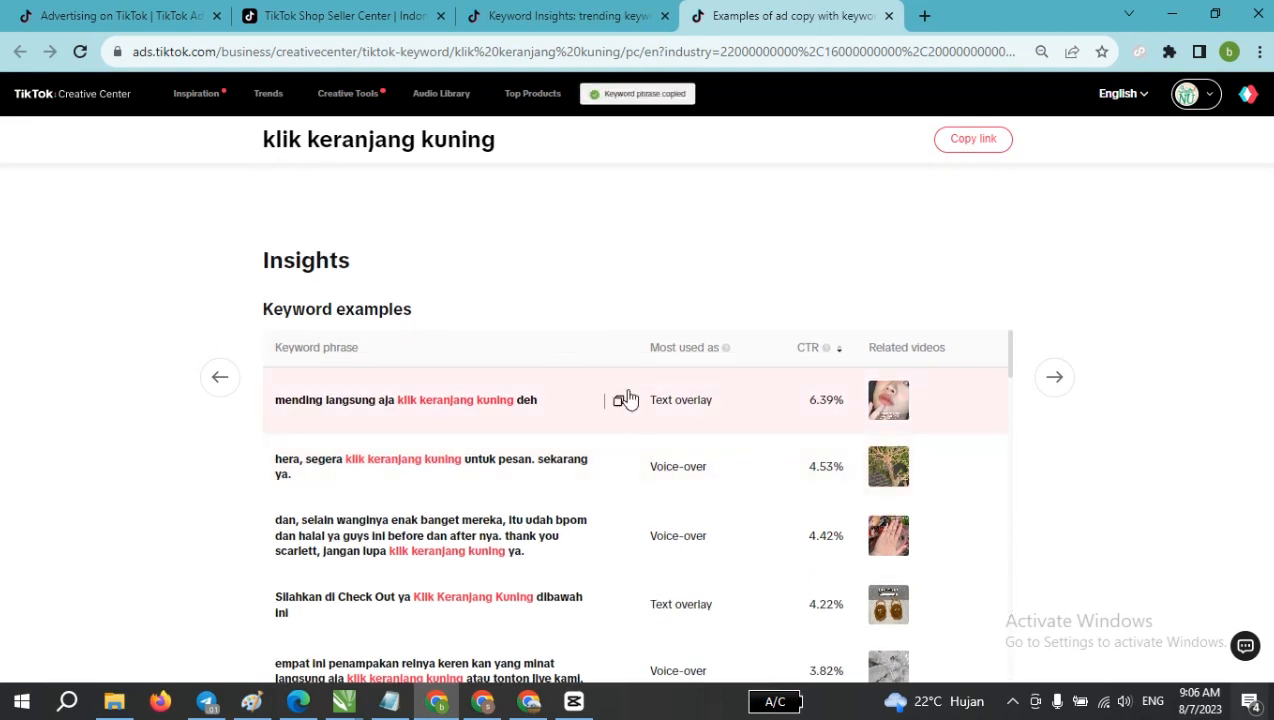
left_click(926, 16)
key("ctrl+v")
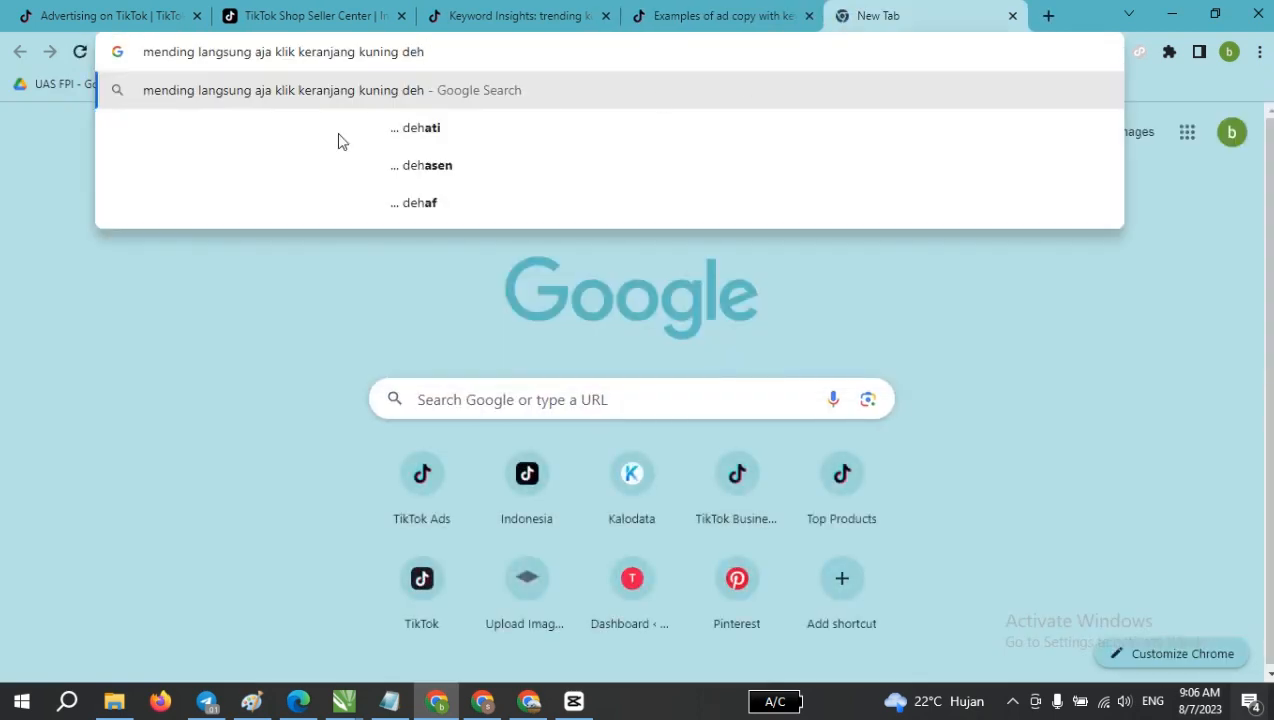
left_click_drag(437, 52, 30, 87)
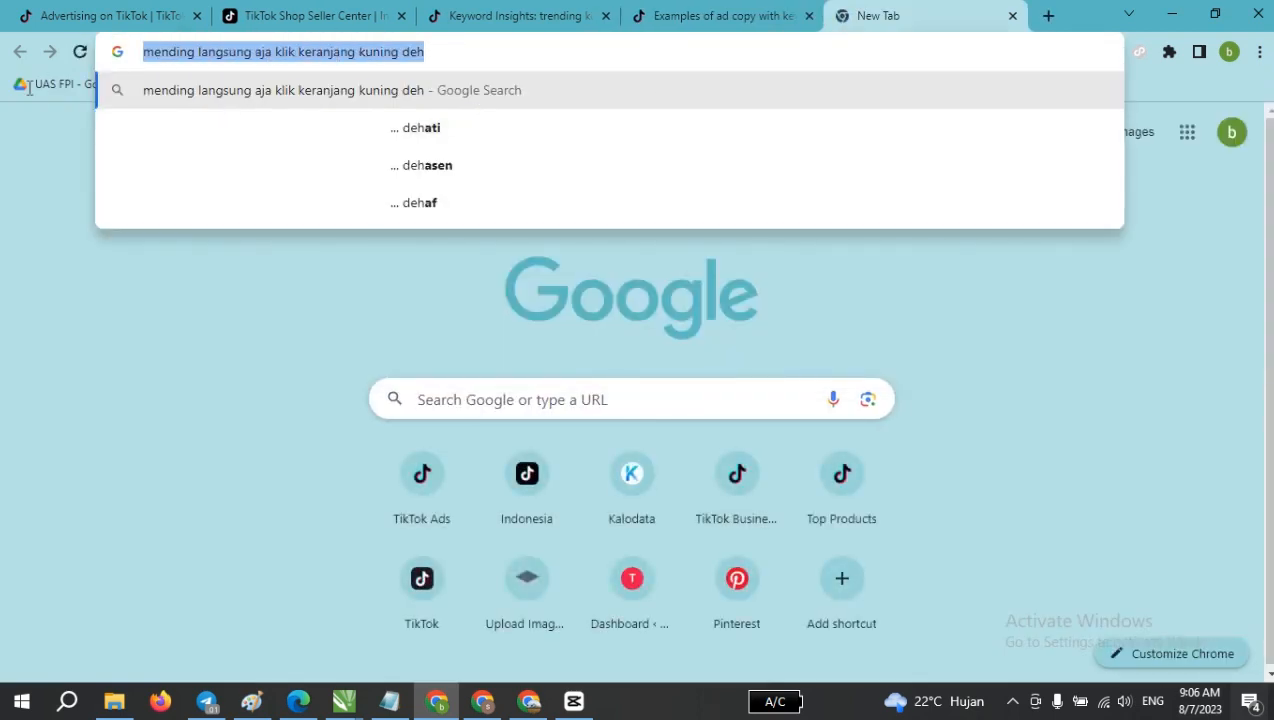
left_click(283, 56)
left_click_drag(434, 52, 191, 83)
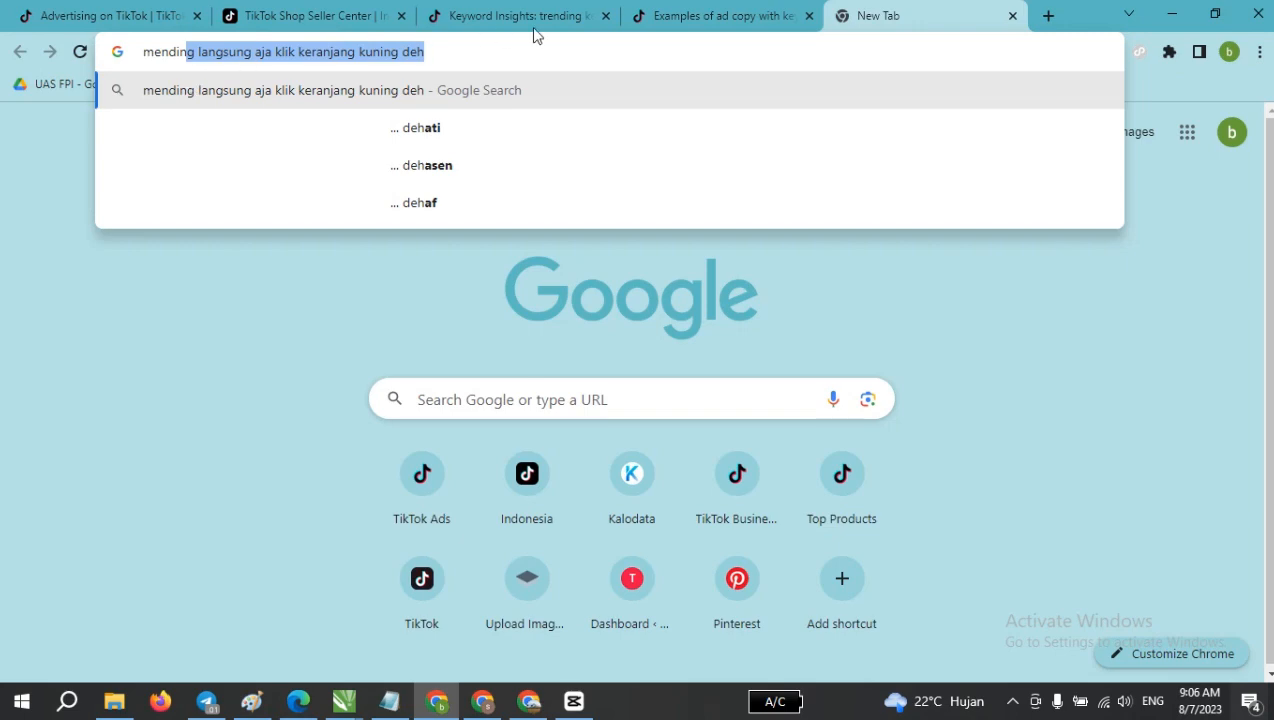
Return to the "klik keranjang kuning" examples and view the related video of the phrase "mending langsung aja klik keranjang kuning deh".
left_click(700, 15)
scroll(800, 230, "down", 1)
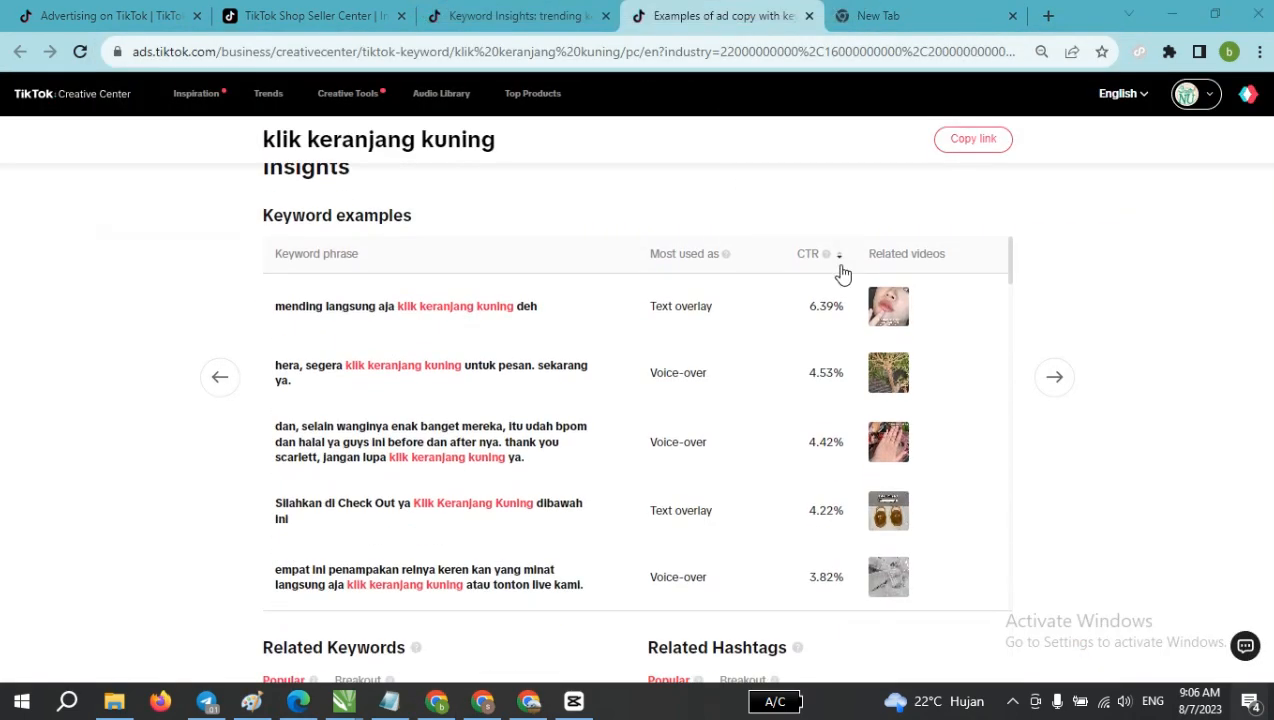
left_click(889, 310)
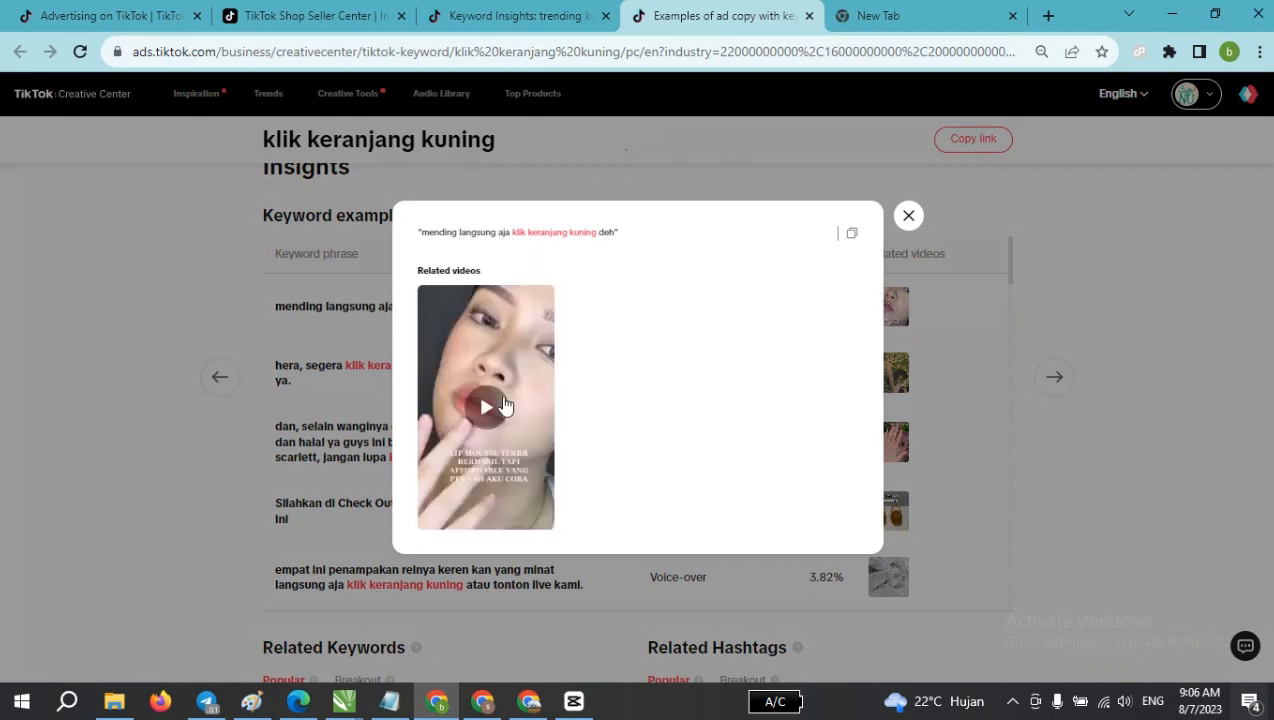
left_click(496, 408)
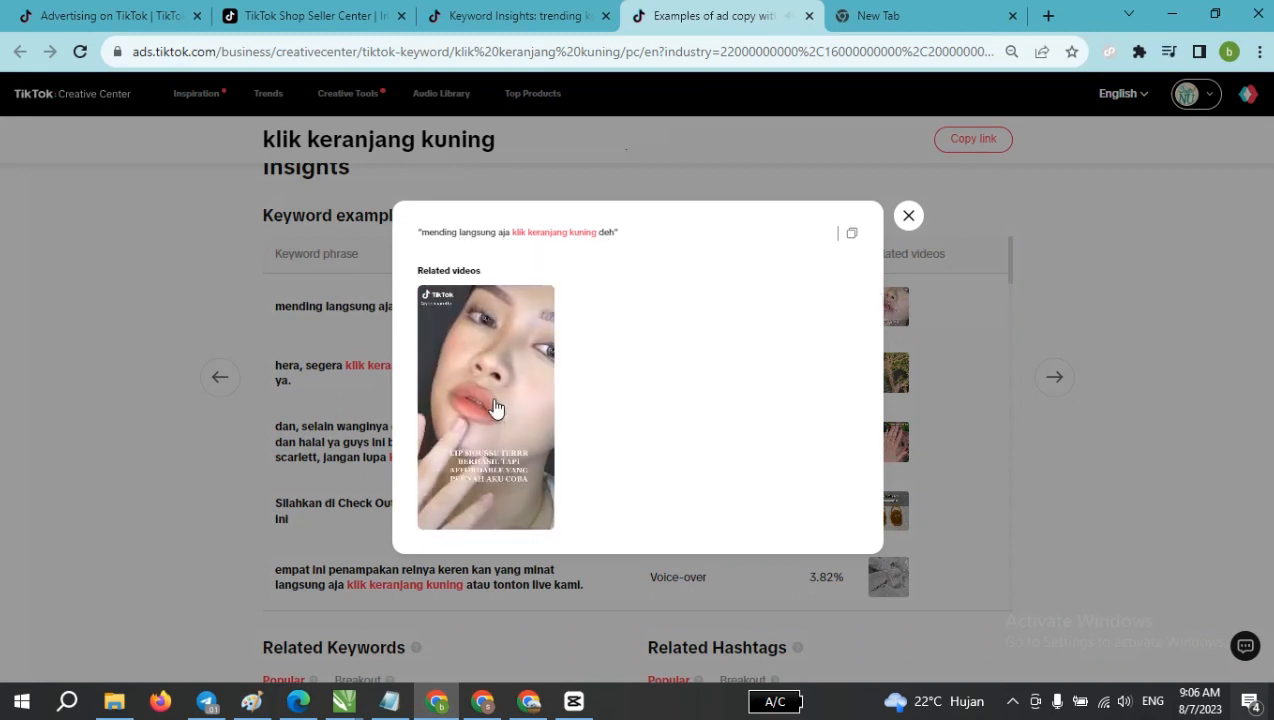
left_click(908, 216)
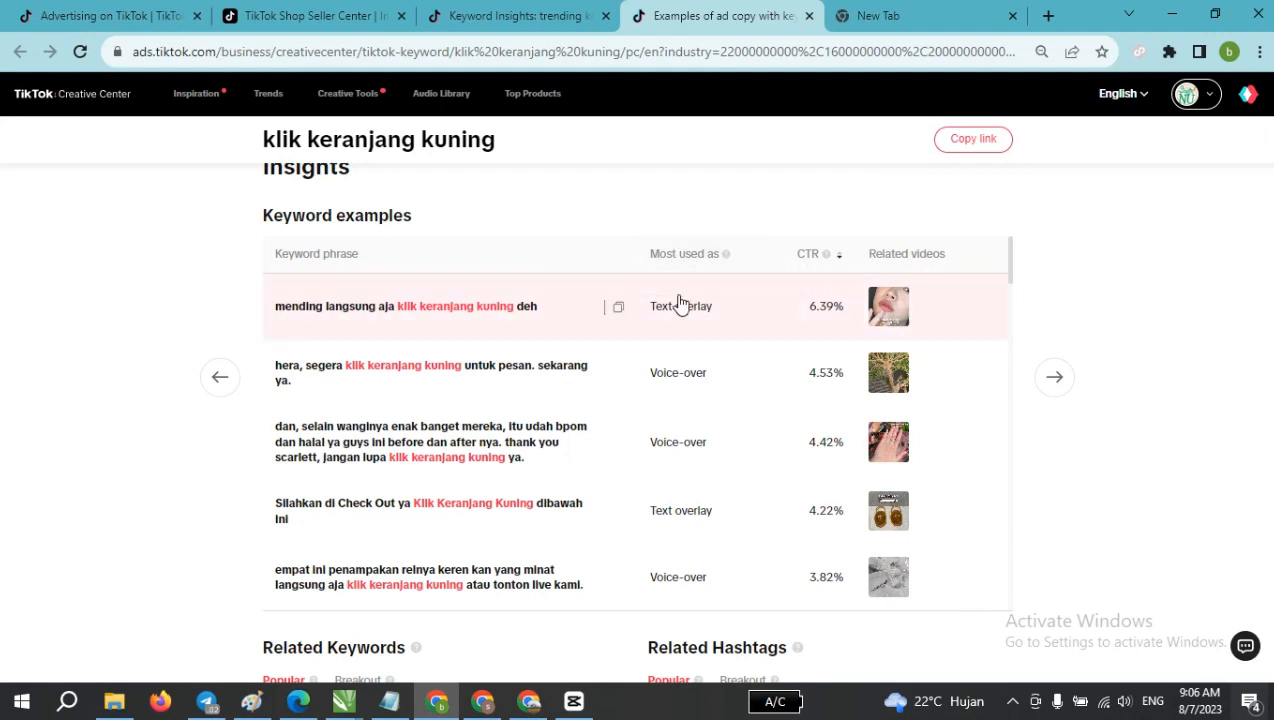
left_click(884, 308)
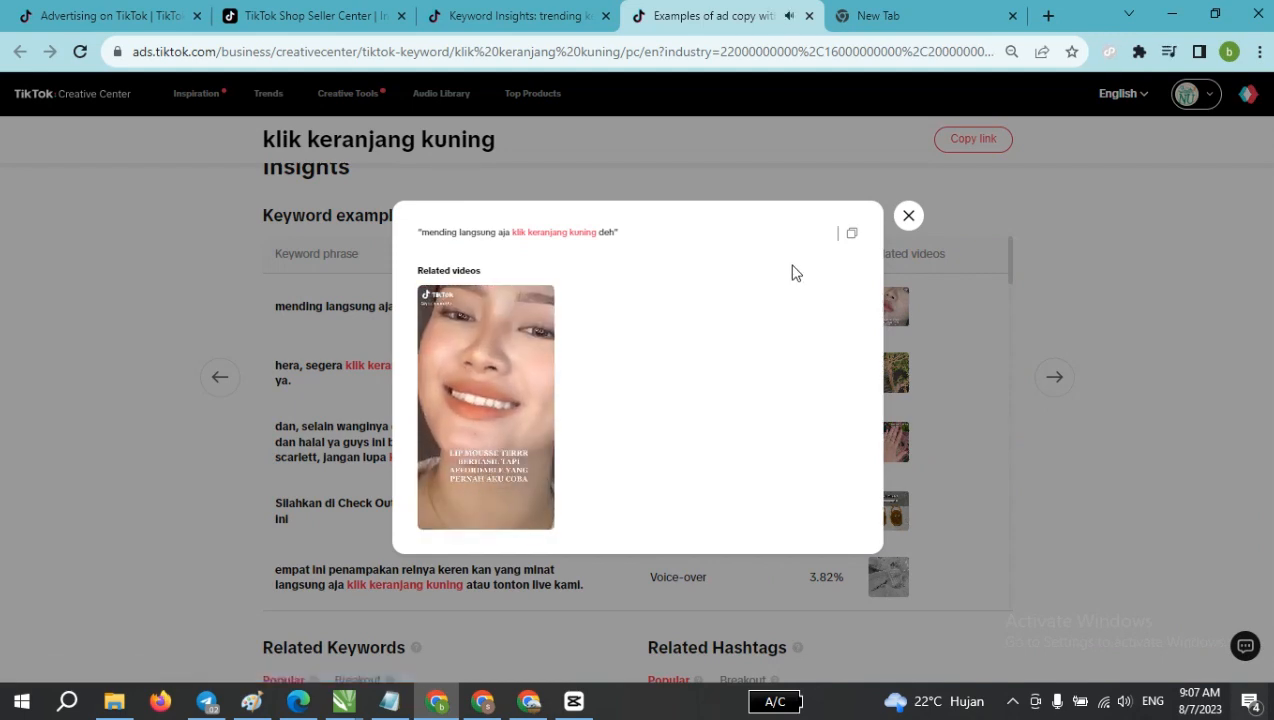
left_click(905, 218)
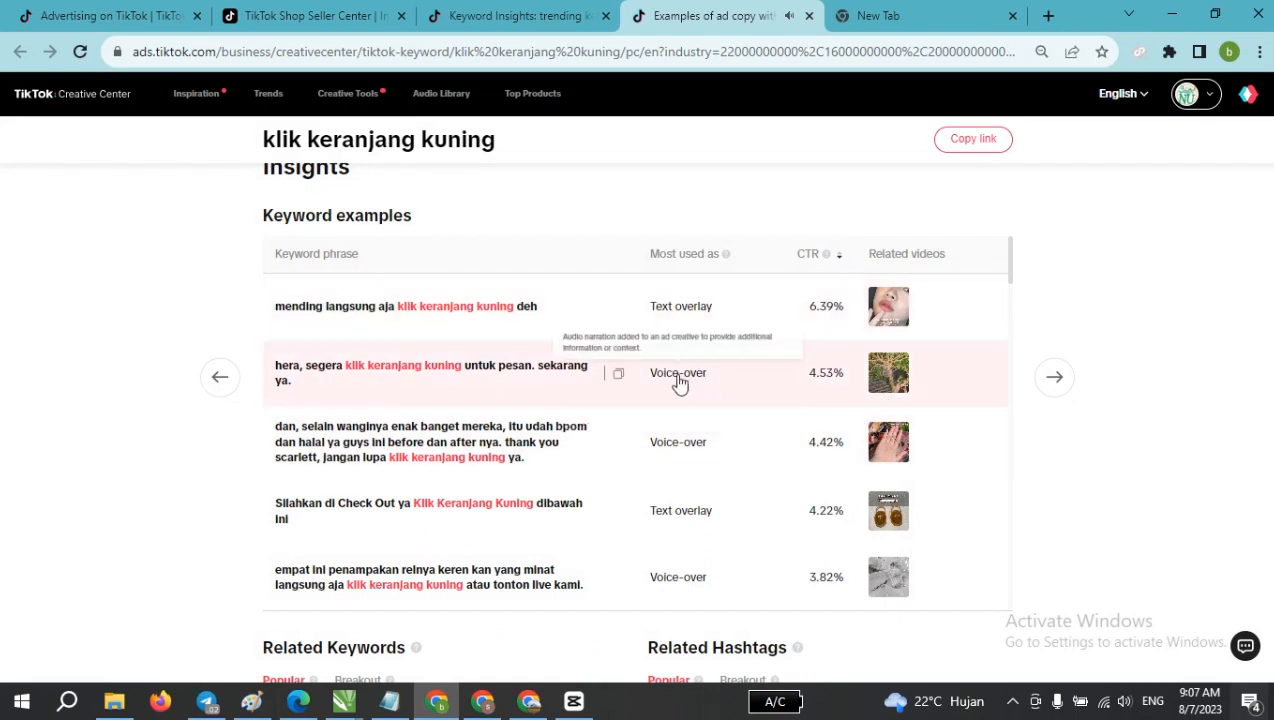
Play the related video of the voice-over phrase "hera, segera klik keranjang kuning untuk pesan" and compare it with the first text-overlay phrase's video.
left_click(891, 373)
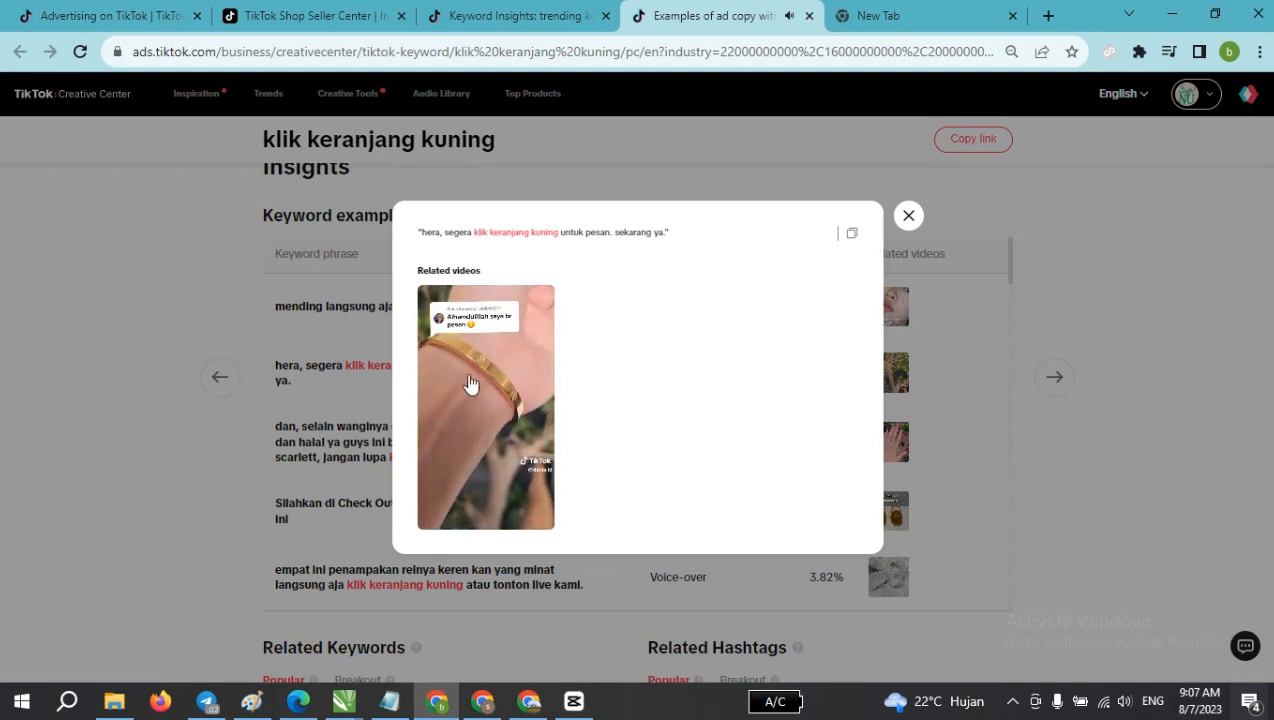
left_click(519, 416)
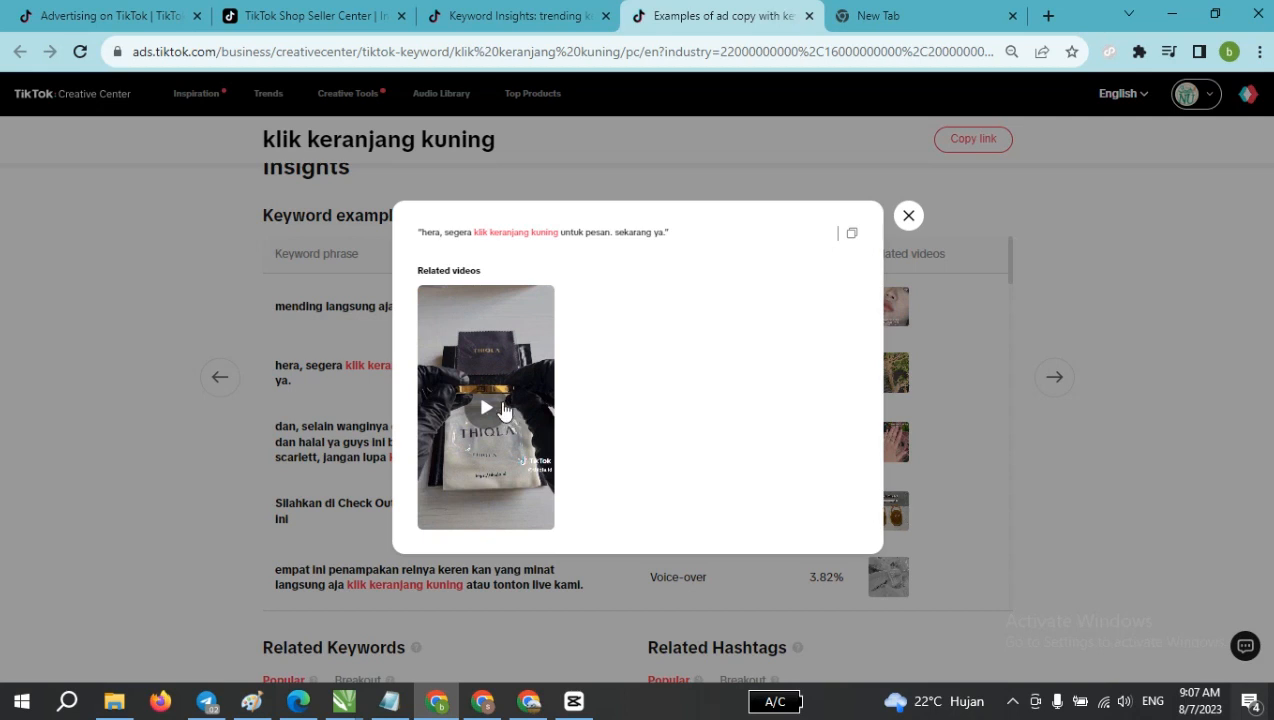
left_click(503, 410)
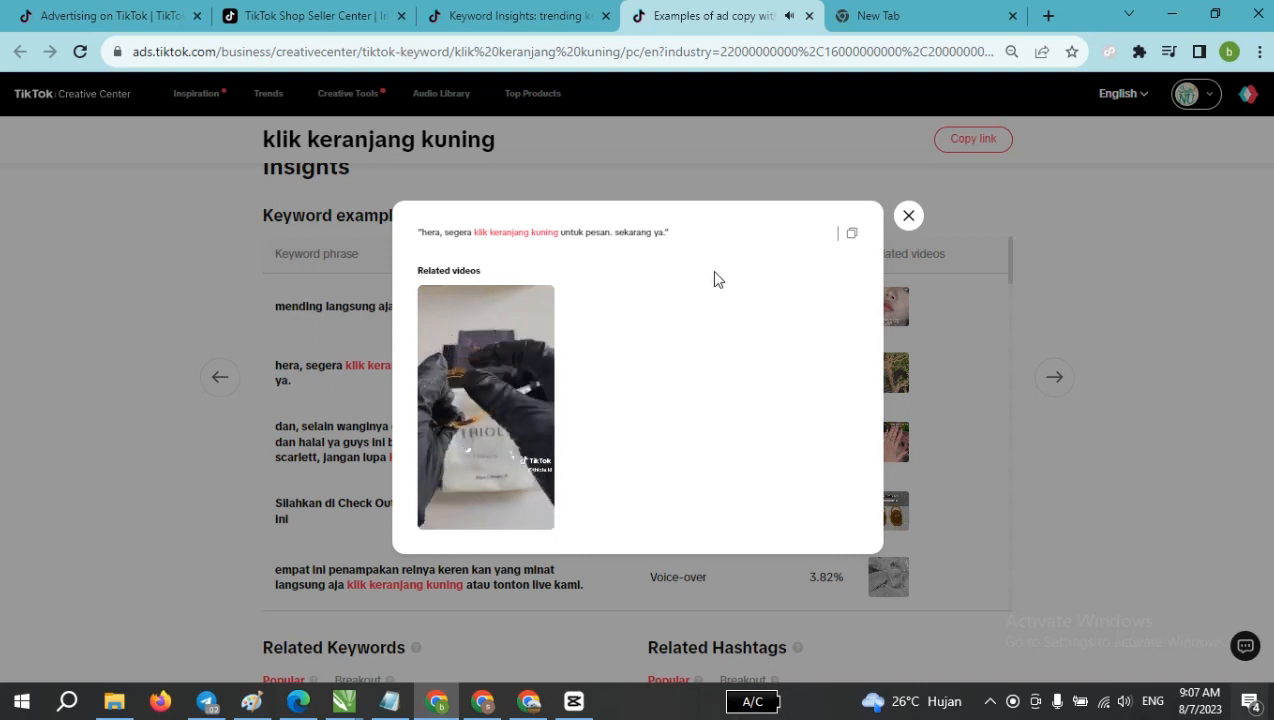
left_click(909, 216)
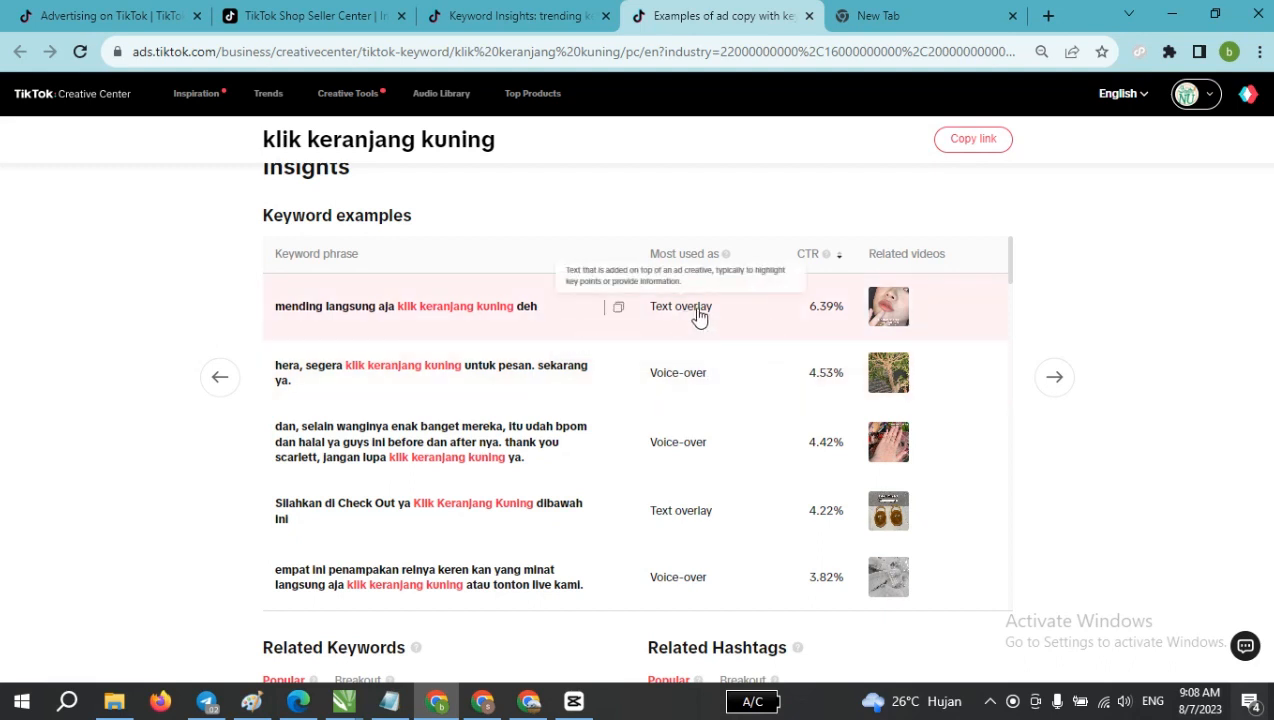
left_click(885, 315)
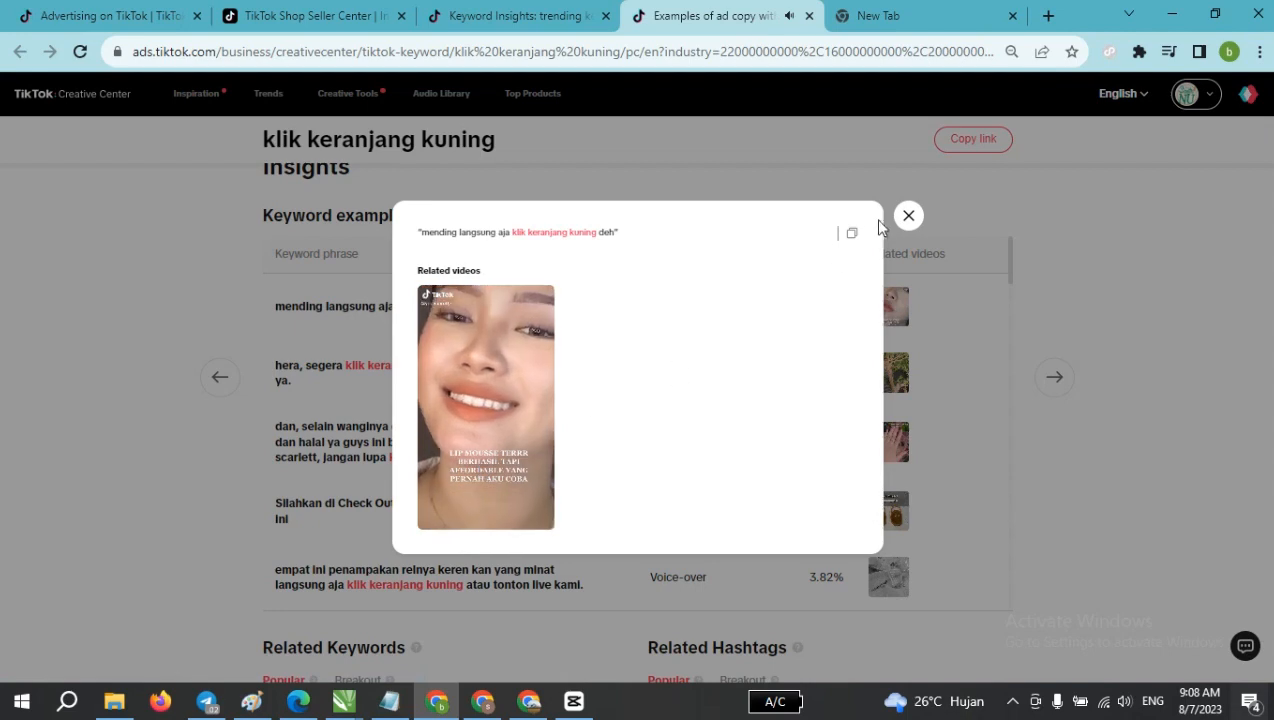
left_click(909, 217)
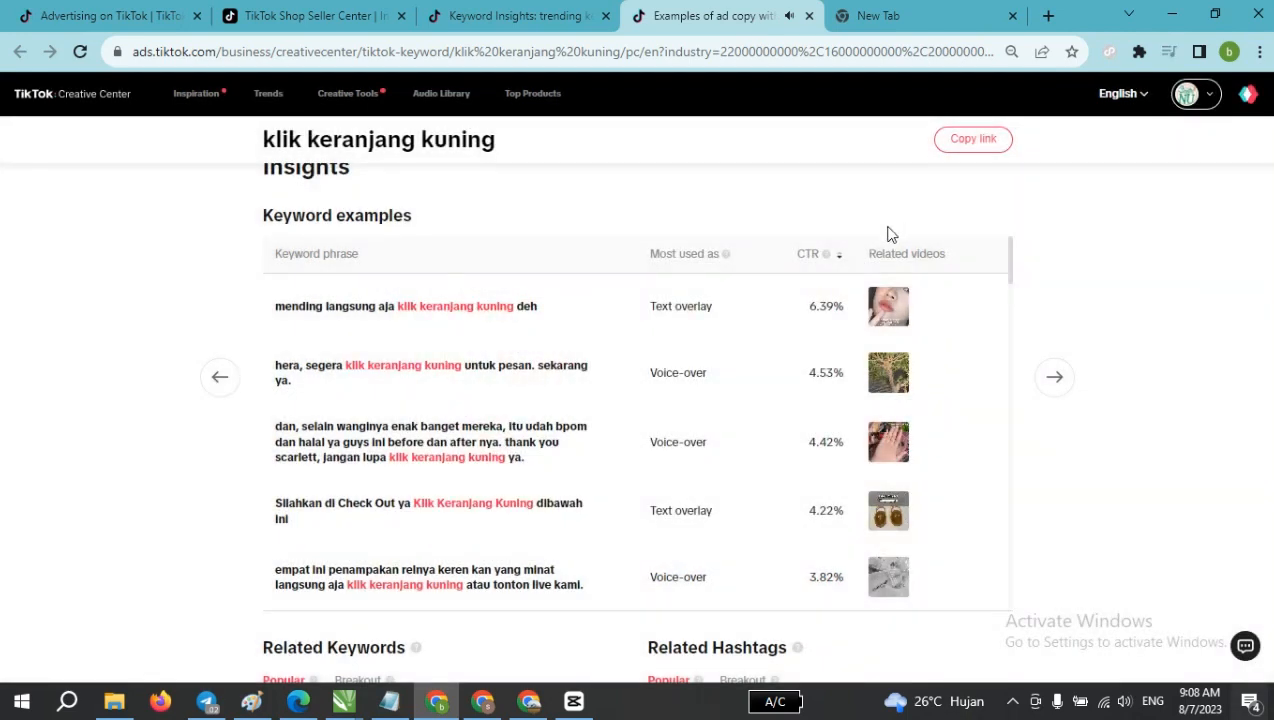
Look through the remaining keyword examples and the popular related keywords and hashtags for "klik keranjang kuning".
scroll(897, 220, "down", 2)
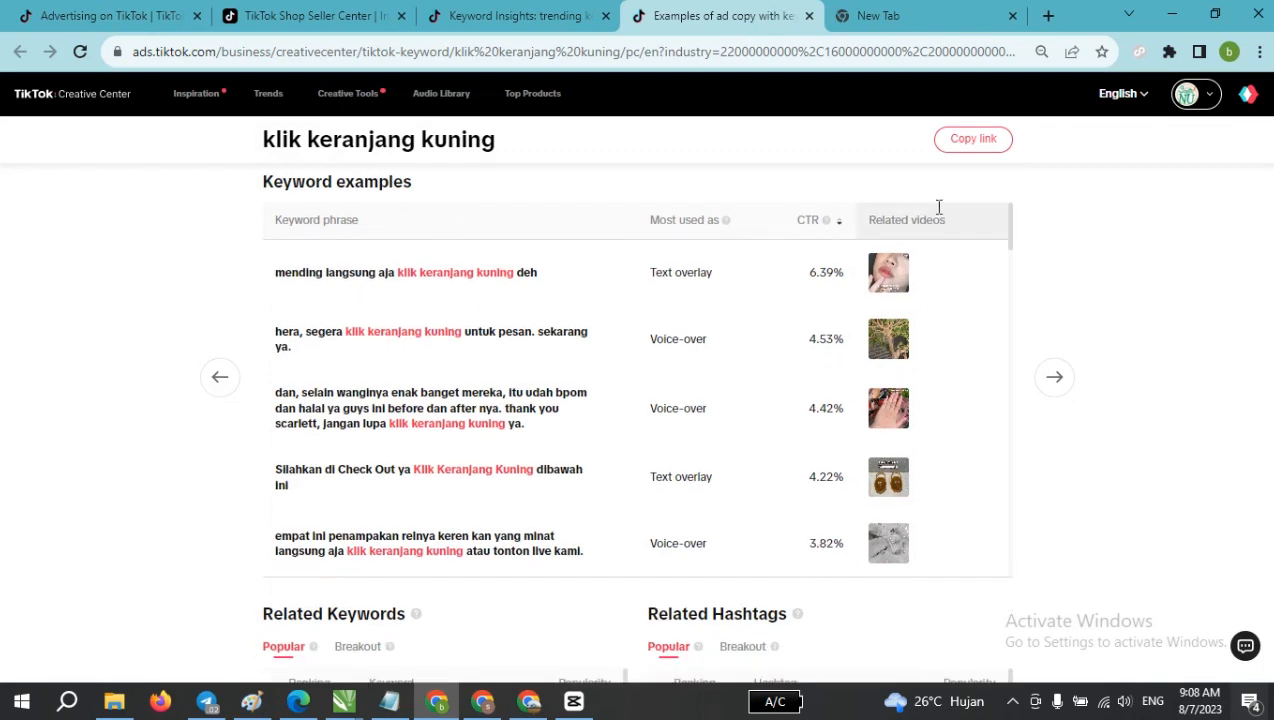
scroll(611, 264, "down", 5)
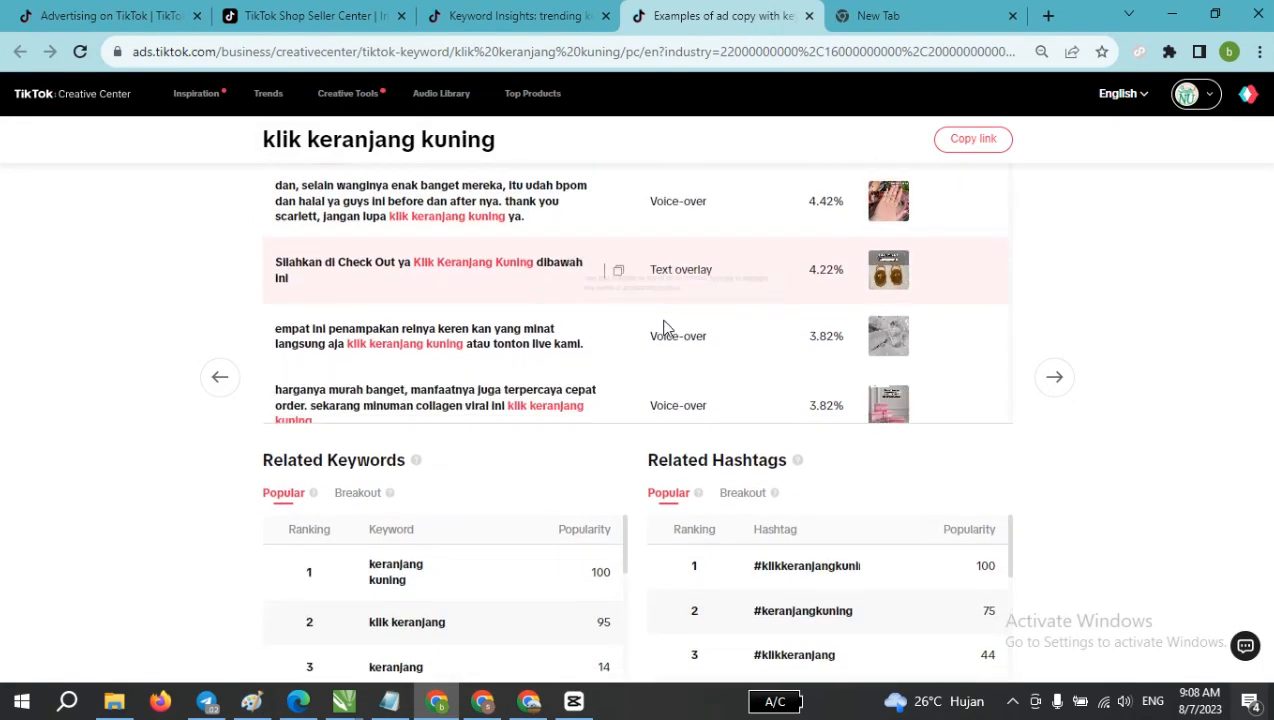
scroll(788, 459, "down", 3)
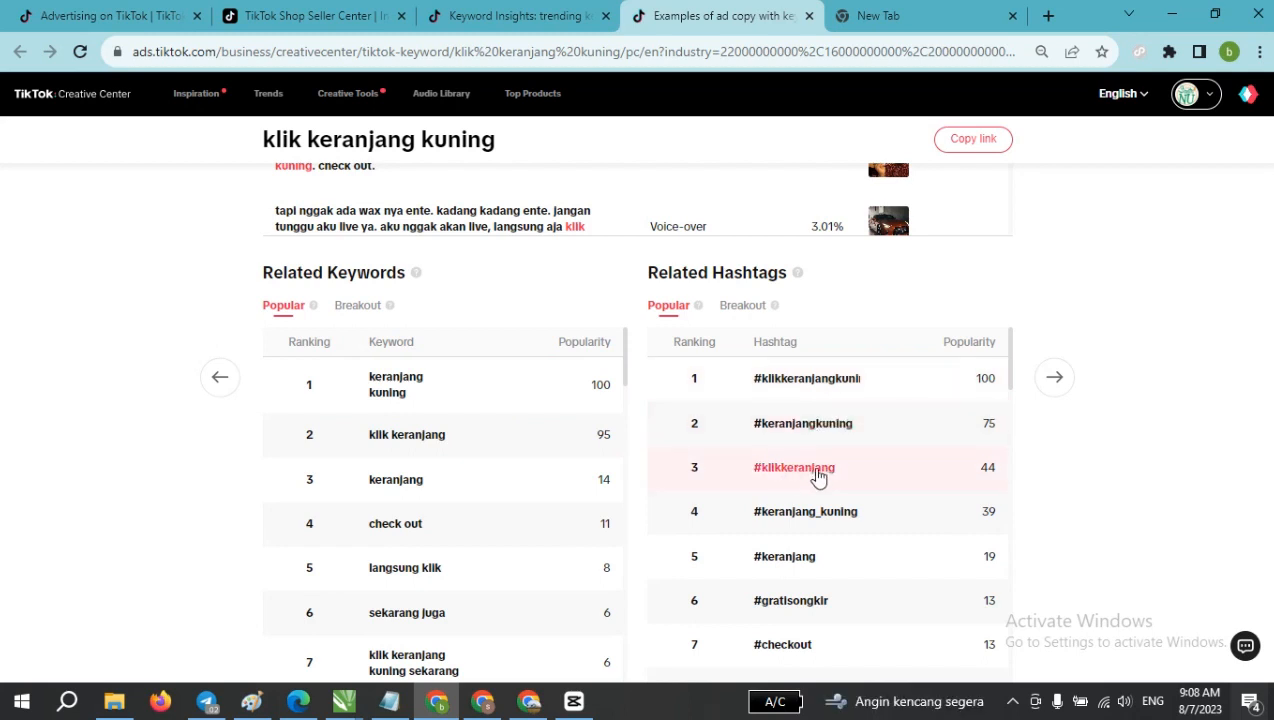
scroll(833, 483, "down", 2)
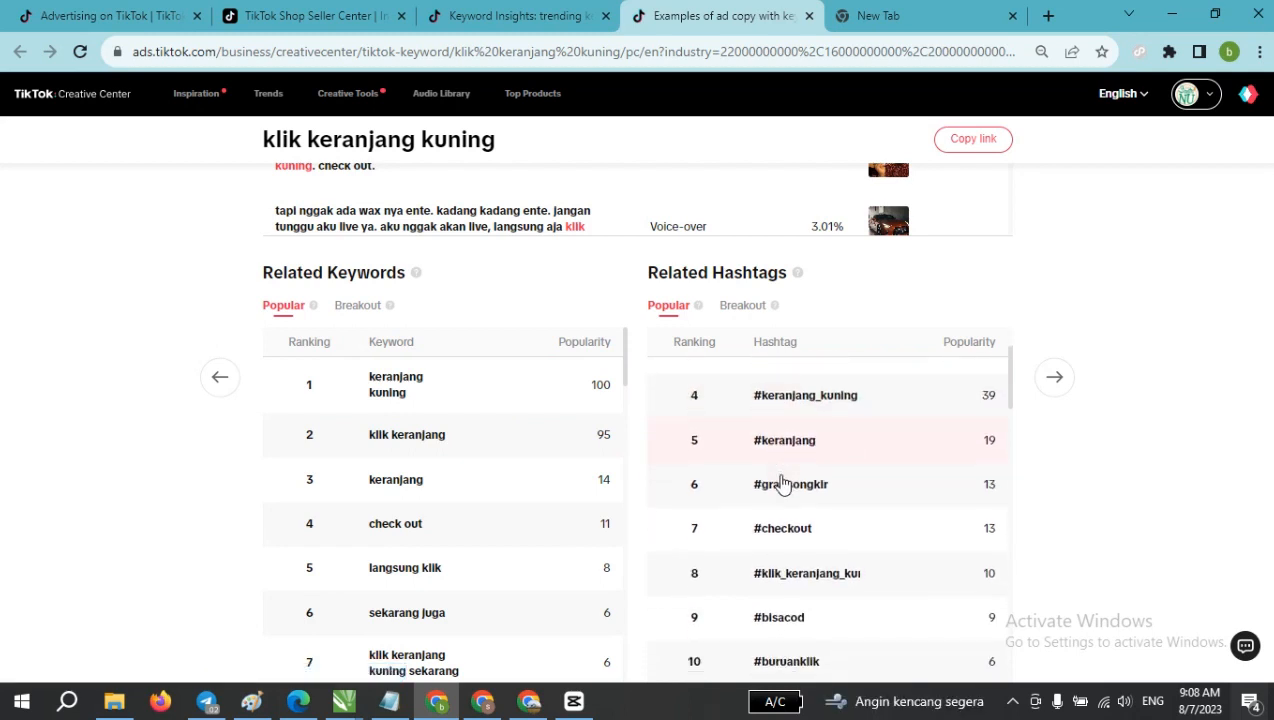
scroll(783, 484, "down", 3)
scroll(298, 360, "up", 1)
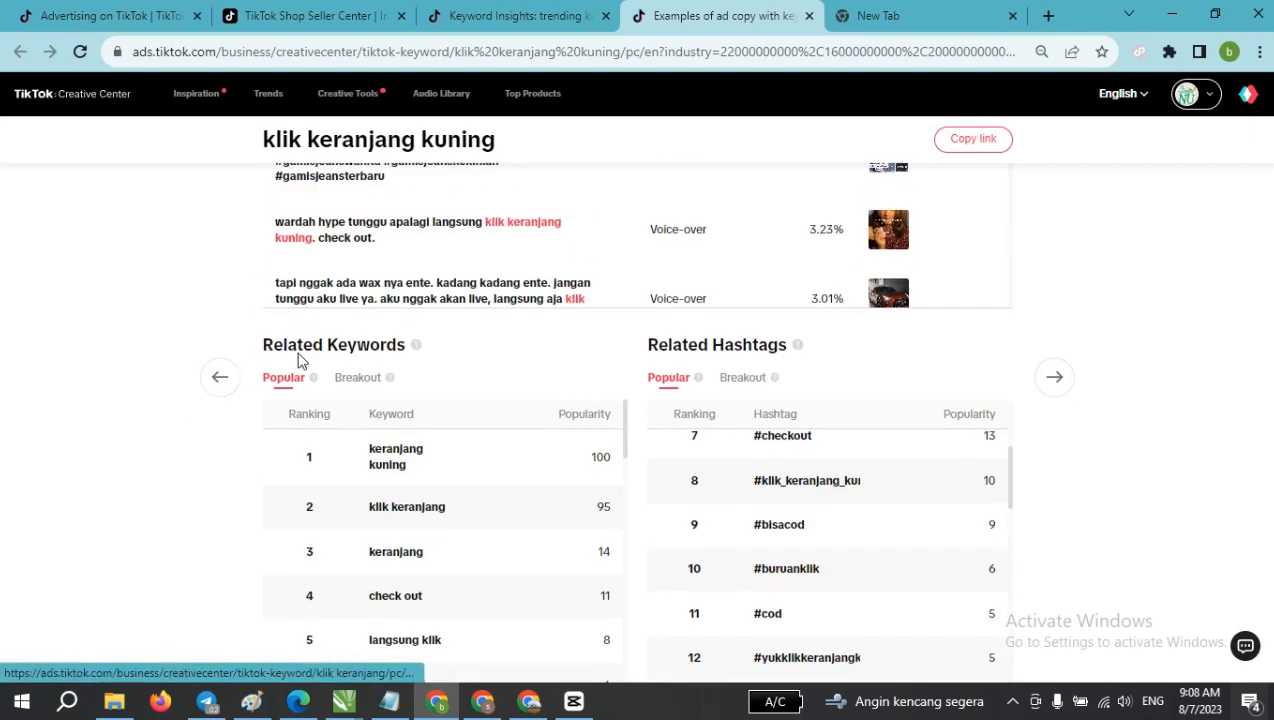
scroll(298, 360, "up", 5)
Go back to the Keyword Insights ranking and open the details of the keyword "sepatu".
left_click(517, 12)
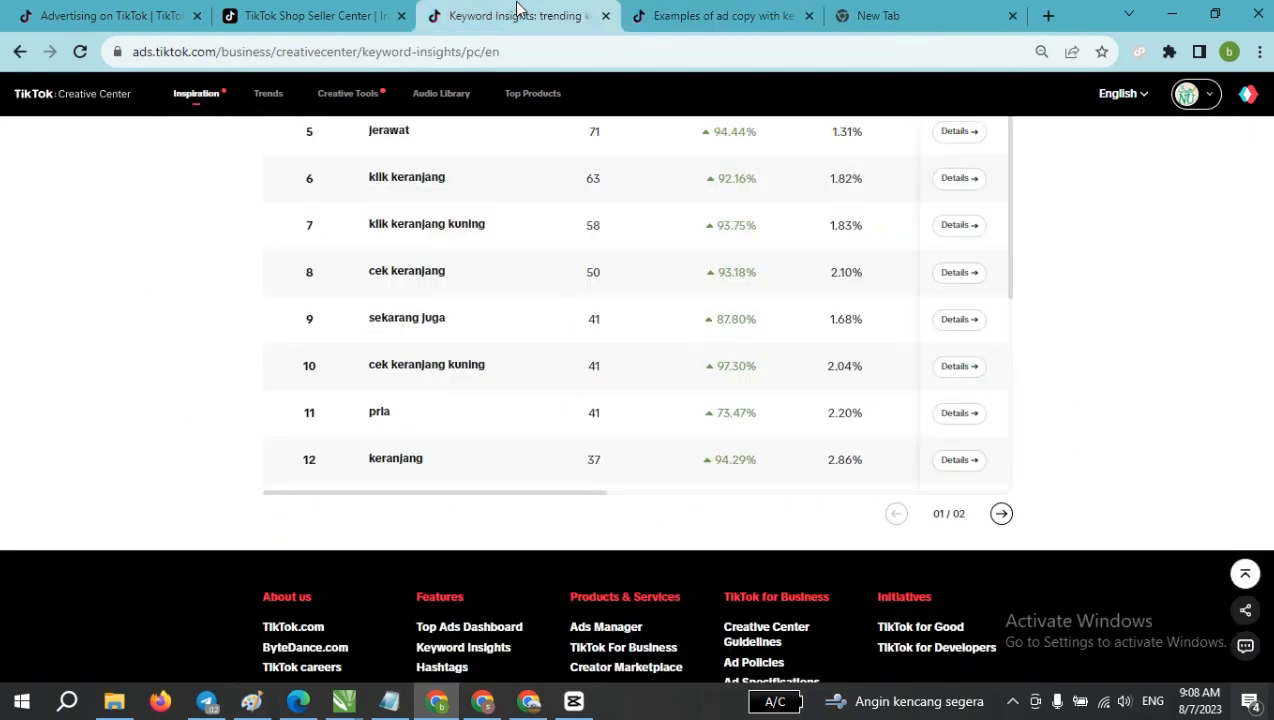
scroll(469, 360, "up", 4)
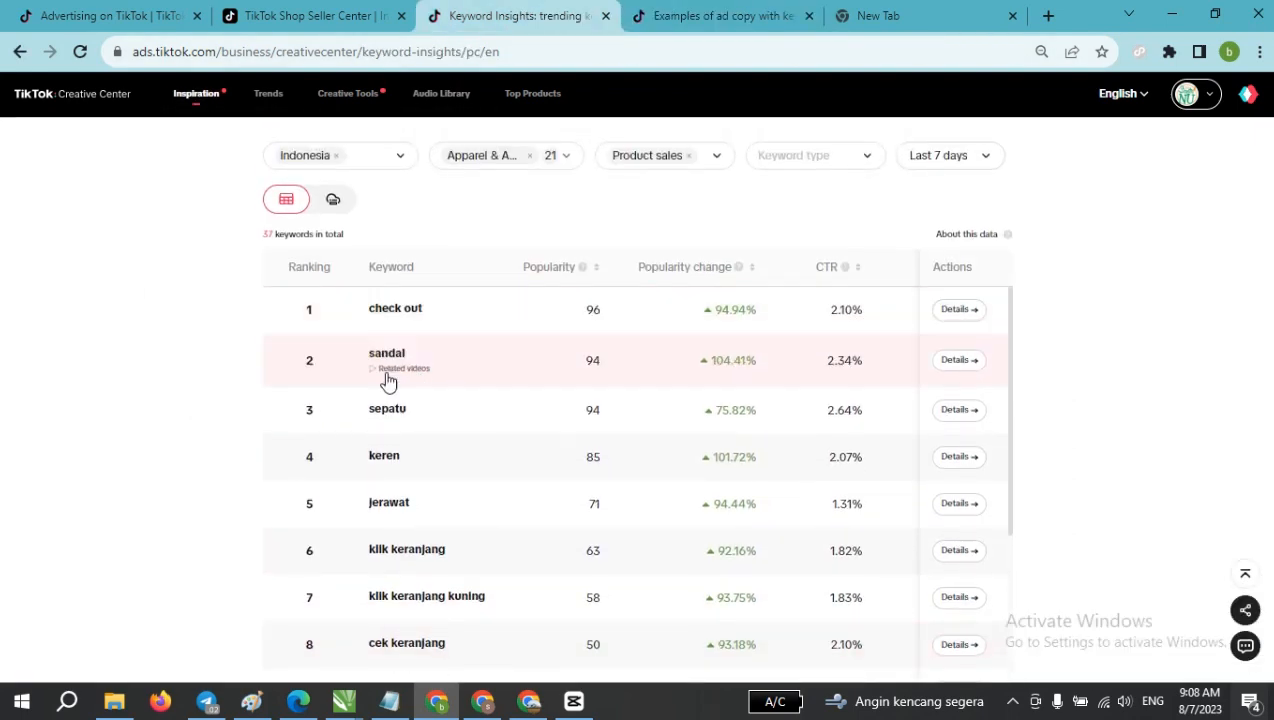
left_click(958, 410)
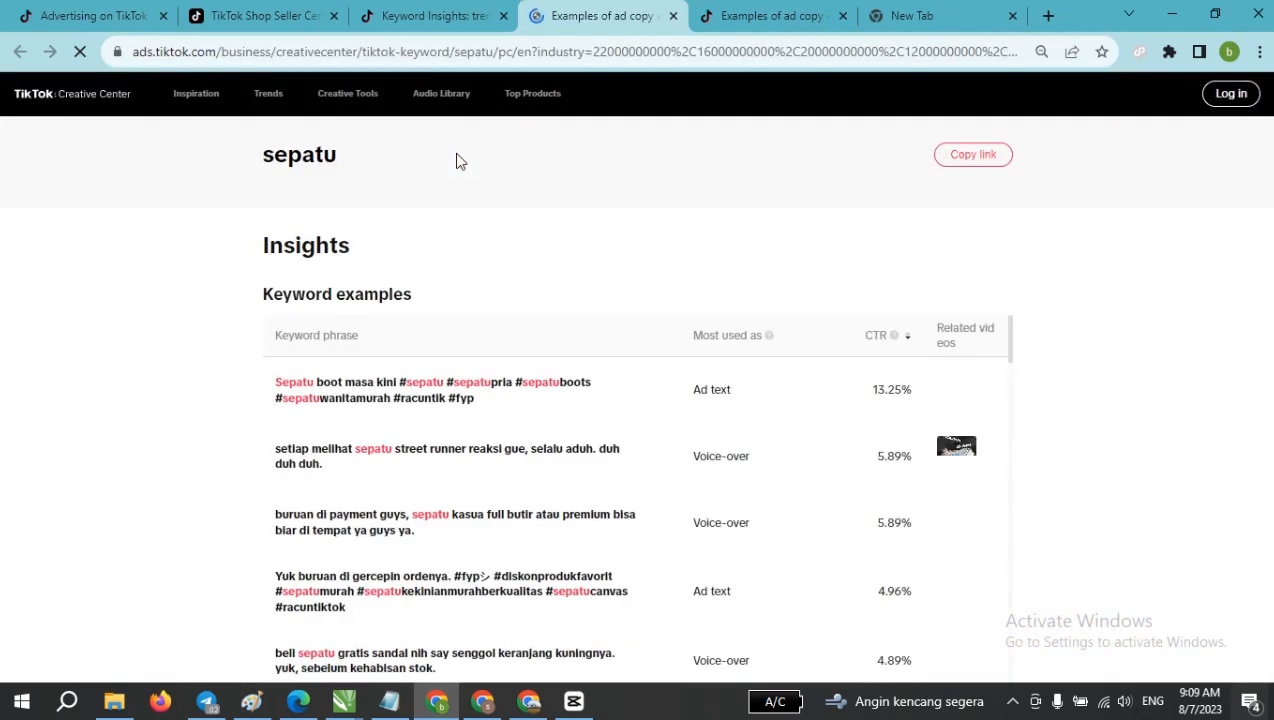
Examine the keyword examples for "sepatu", comparing the phrases, how each is most used and their CTR.
scroll(464, 196, "down", 1)
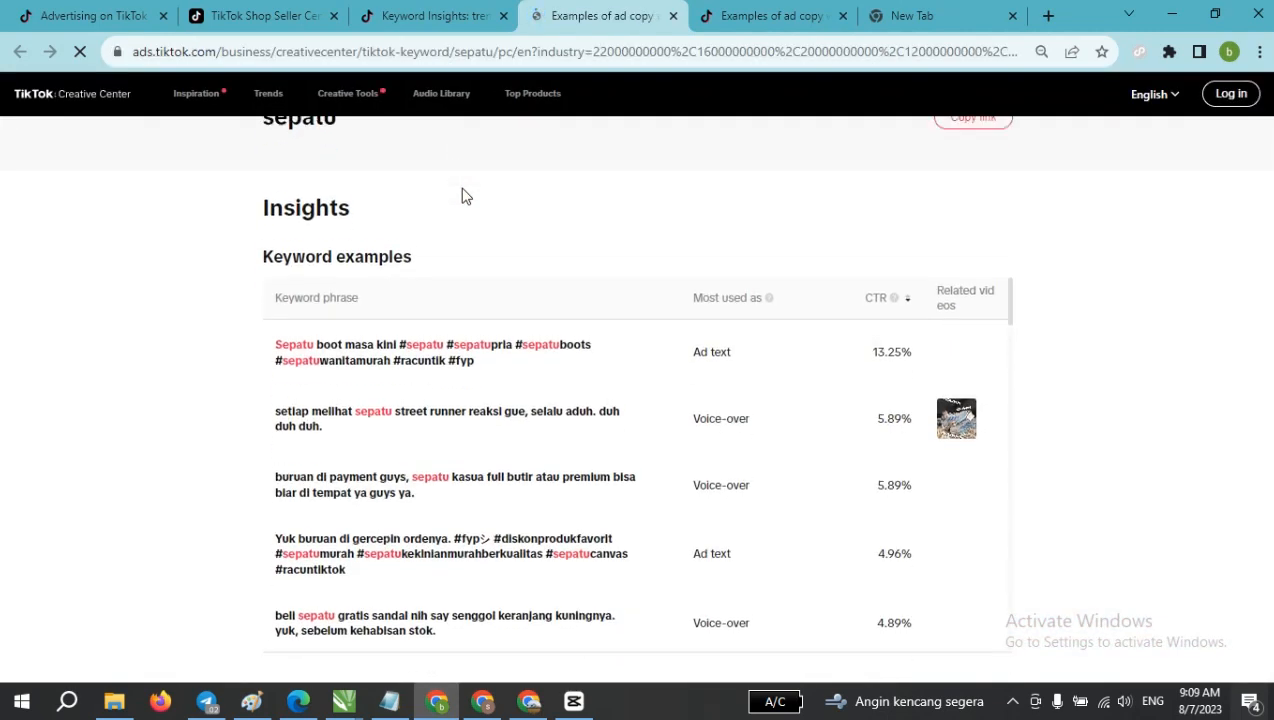
scroll(319, 299, "down", 2)
scroll(321, 299, "up", 2)
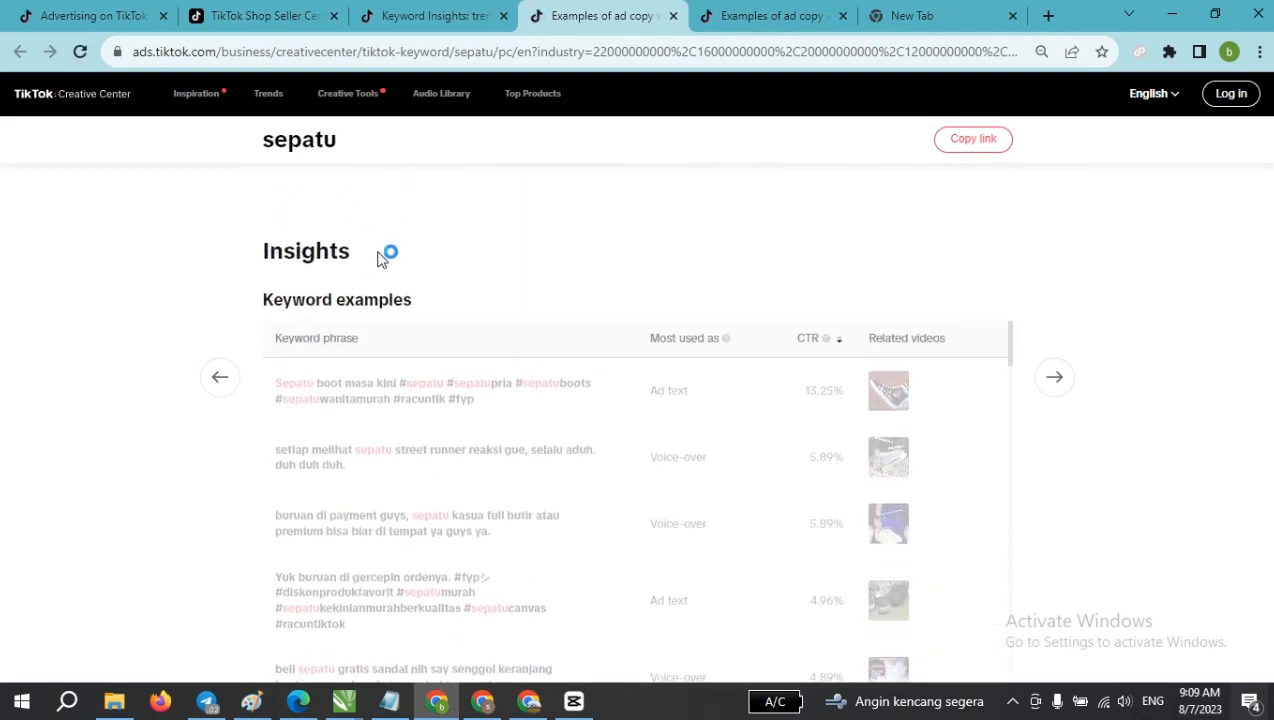
scroll(538, 356, "down", 1)
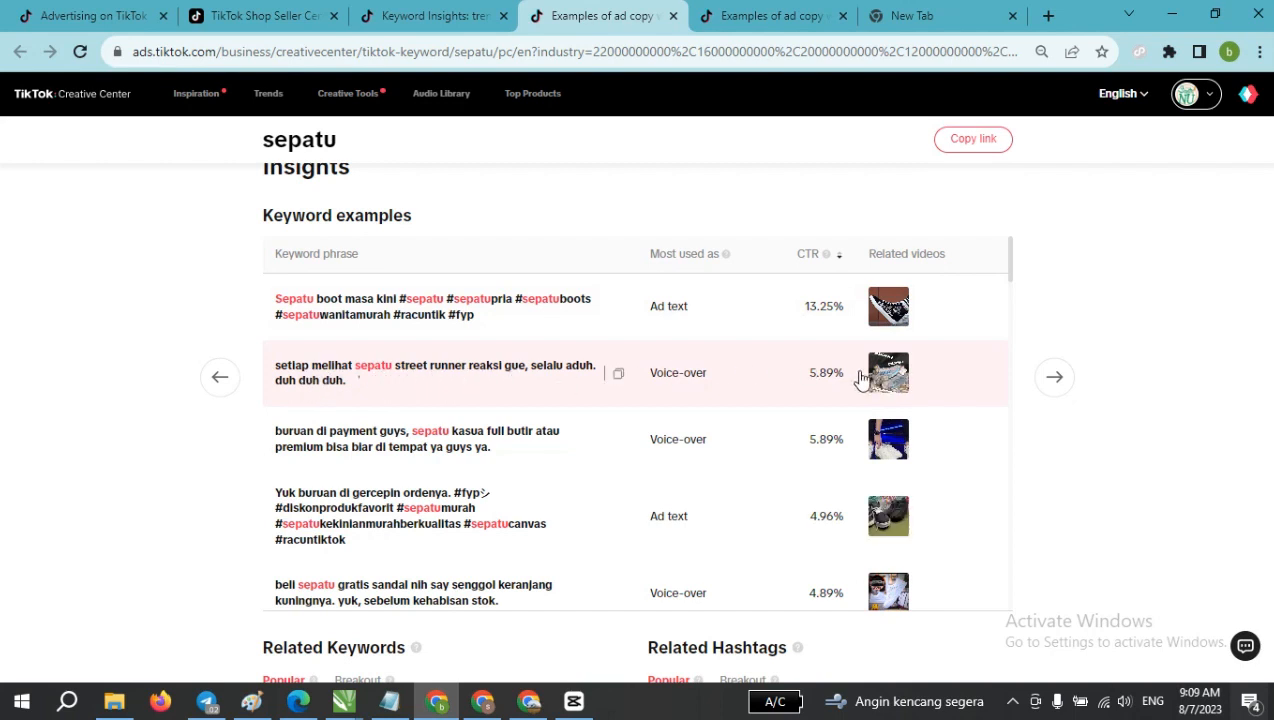
scroll(855, 340, "up", 1)
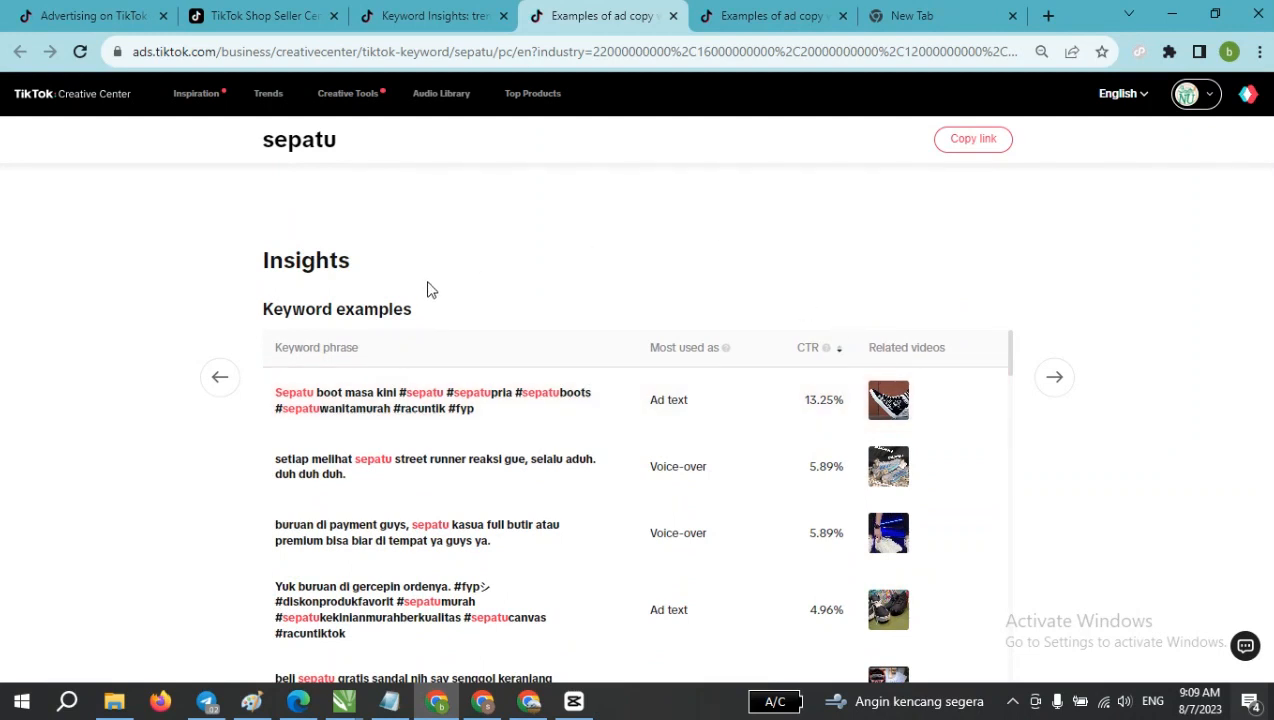
scroll(430, 303, "down", 1)
scroll(430, 303, "down", 1)
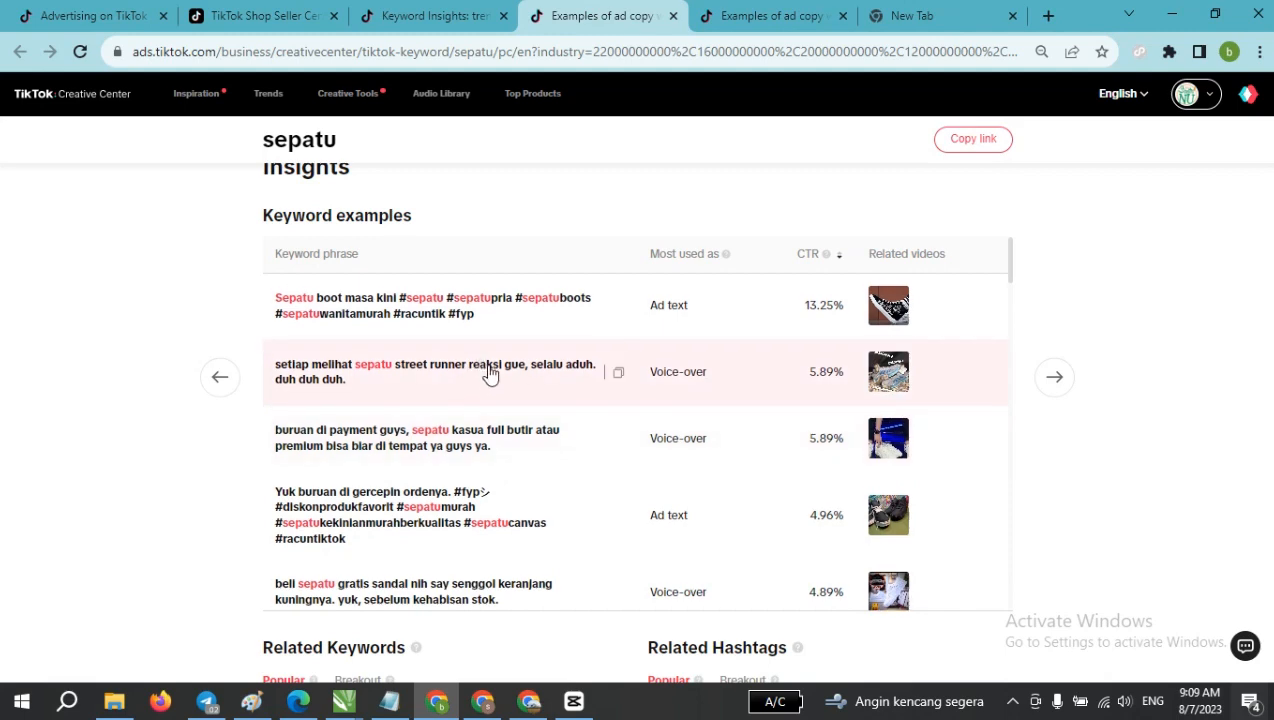
scroll(546, 376, "down", 2)
scroll(676, 403, "down", 3)
scroll(680, 407, "down", 3)
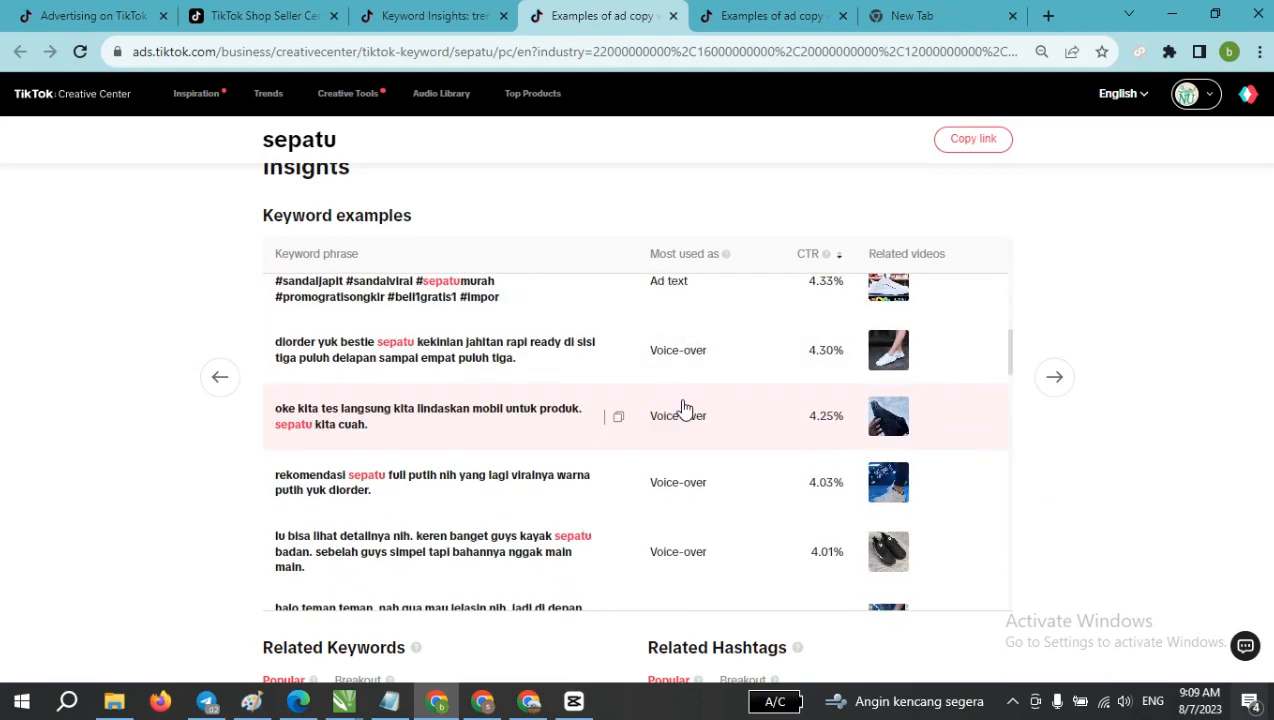
scroll(690, 410, "down", 2)
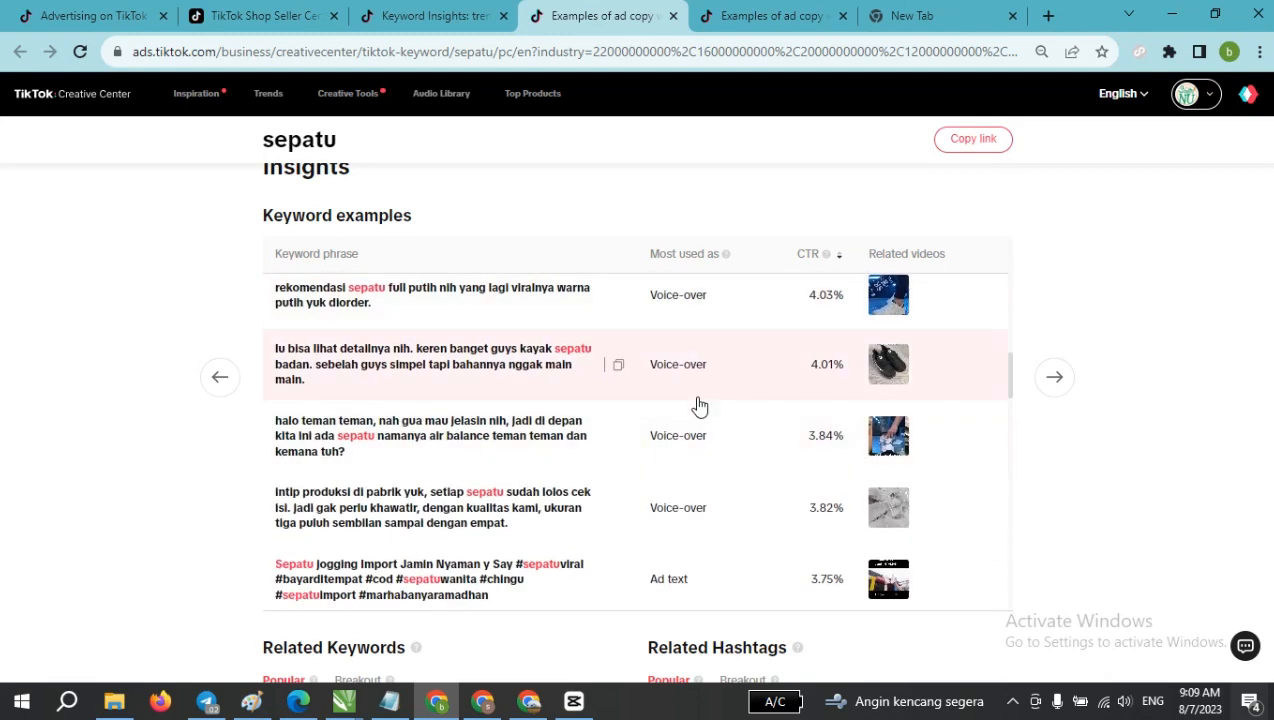
scroll(700, 400, "up", 4)
scroll(704, 375, "up", 4)
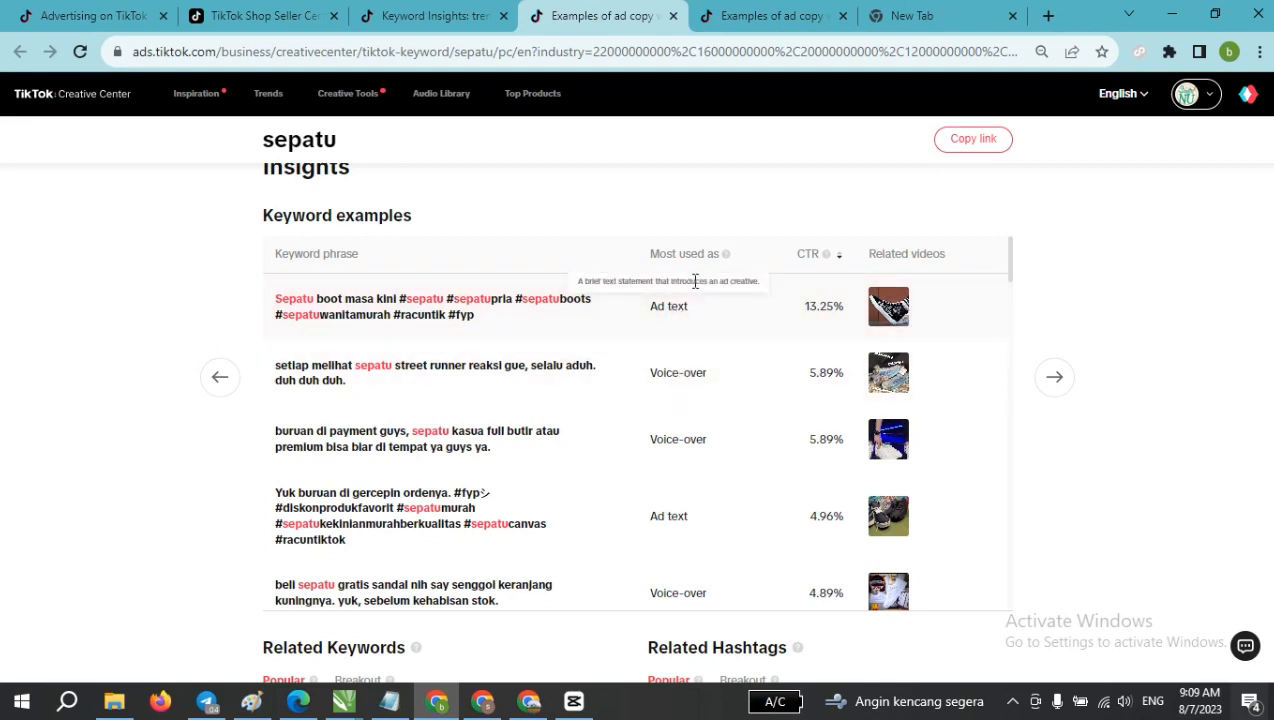
Watch the related video of the ad text phrase "Sepatu boot masa kini" and return to the keyword examples.
left_click(895, 309)
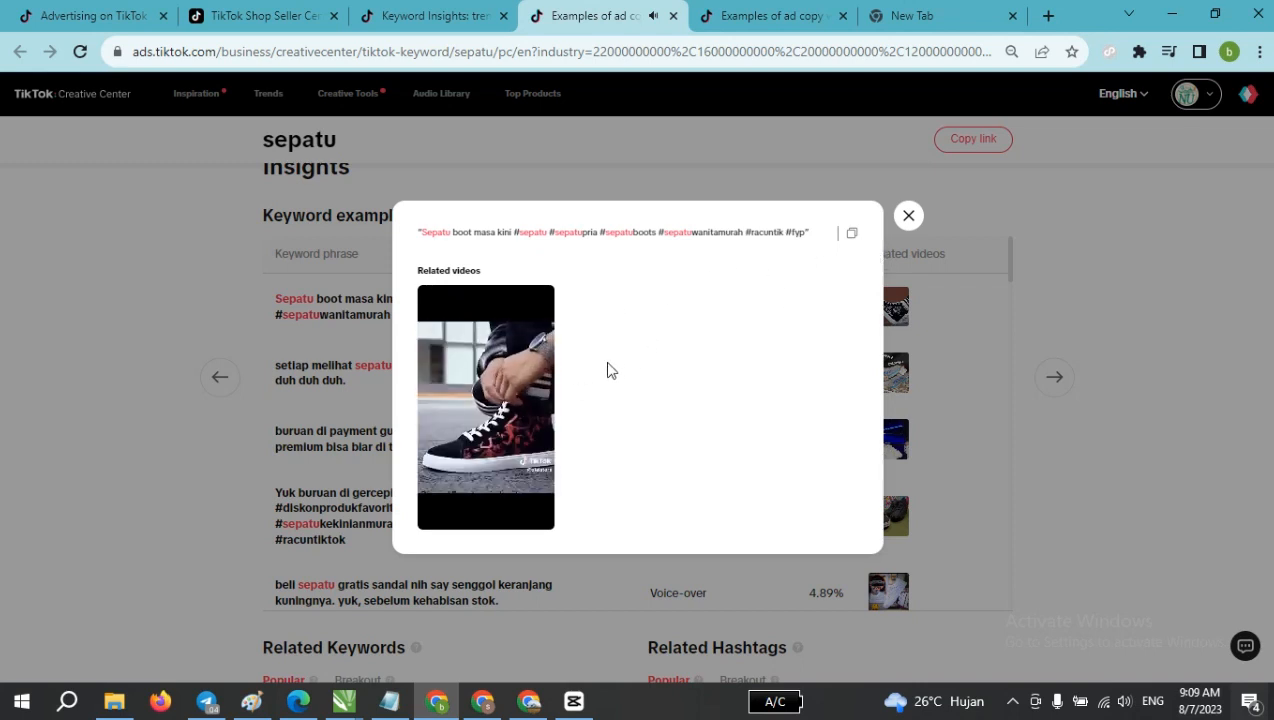
left_click(908, 218)
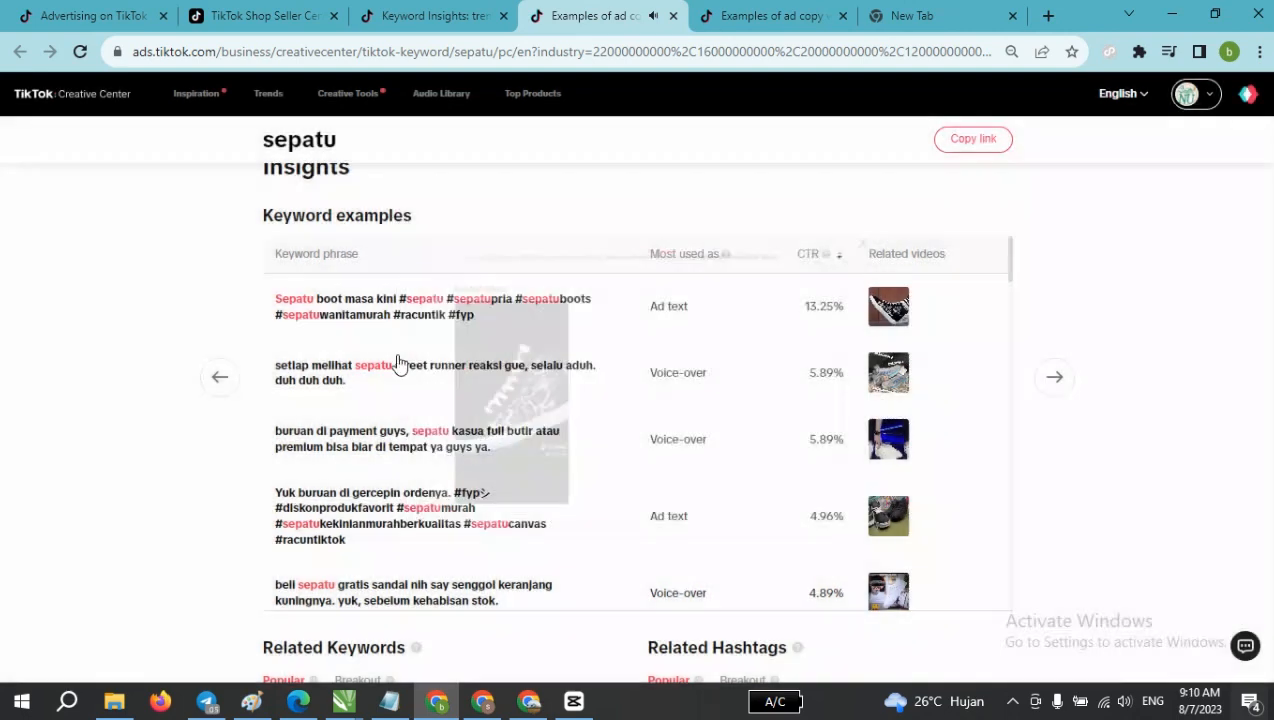
scroll(810, 276, "down", 1)
scroll(796, 387, "up", 2)
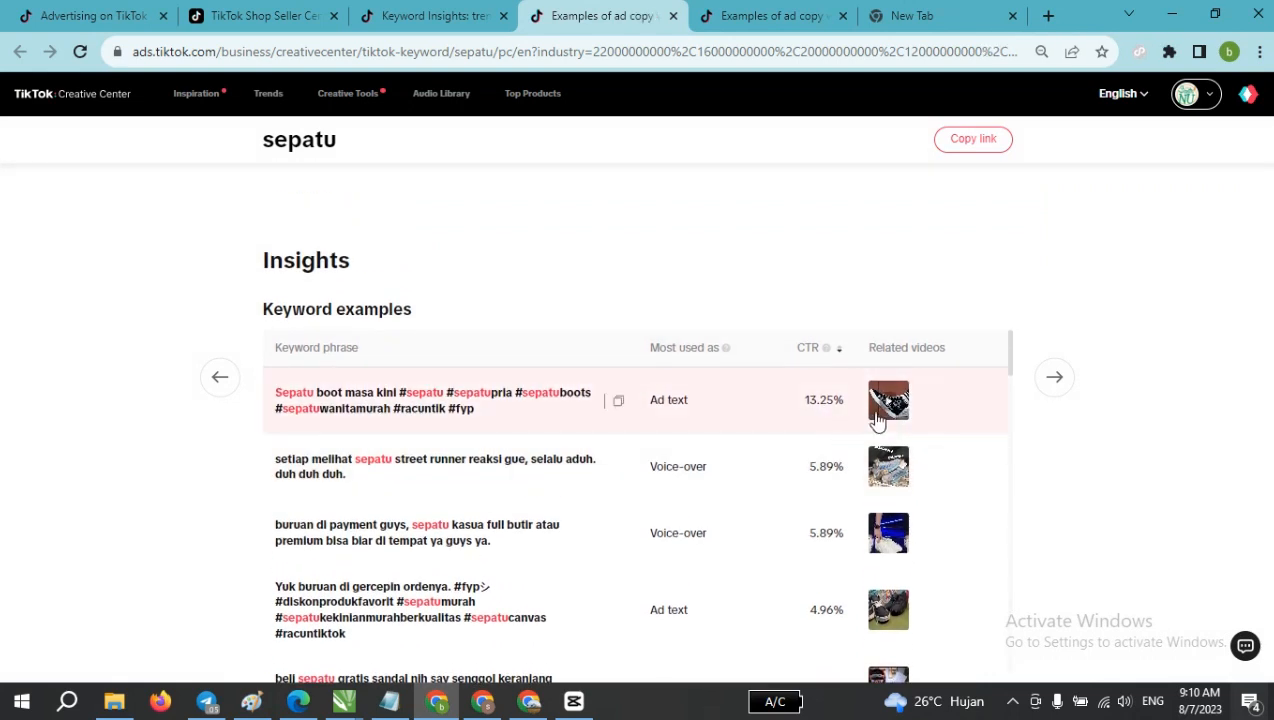
View the related videos of the voice-over phrase "setiap melihat sepatu street runner" and the ad text phrase "Sepatu boot masa kini".
scroll(840, 310, "down", 1)
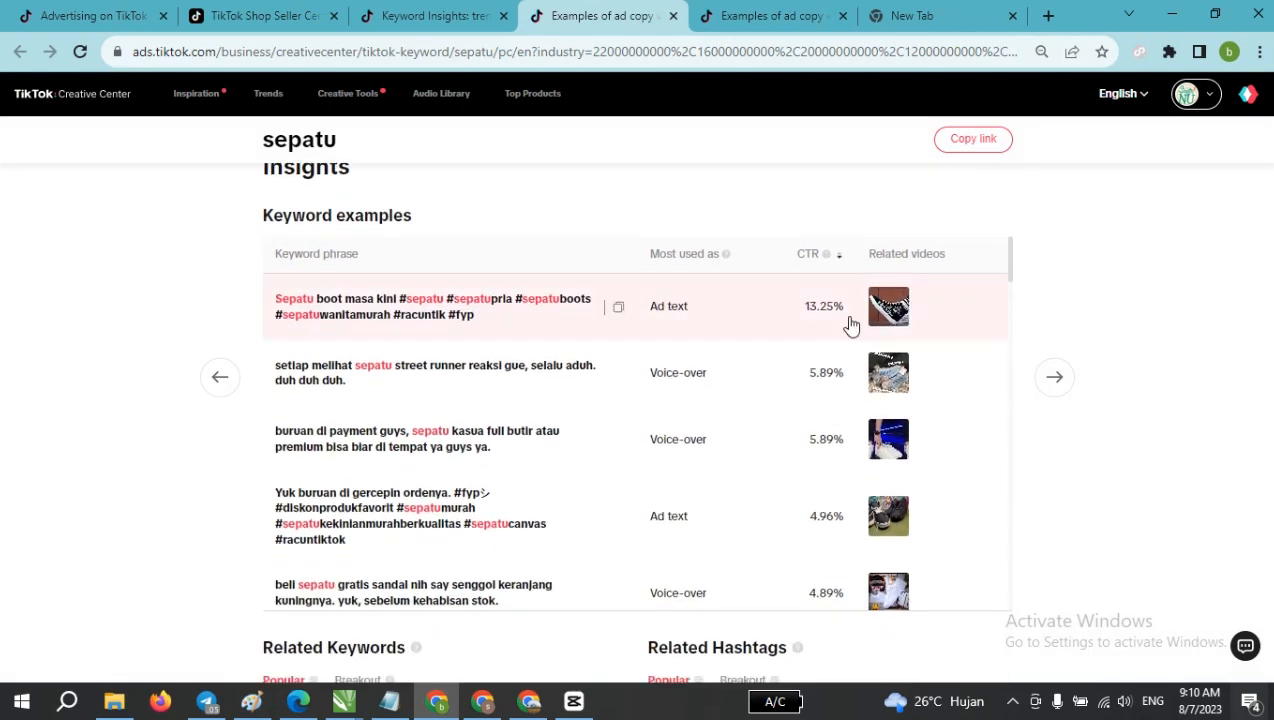
left_click(888, 378)
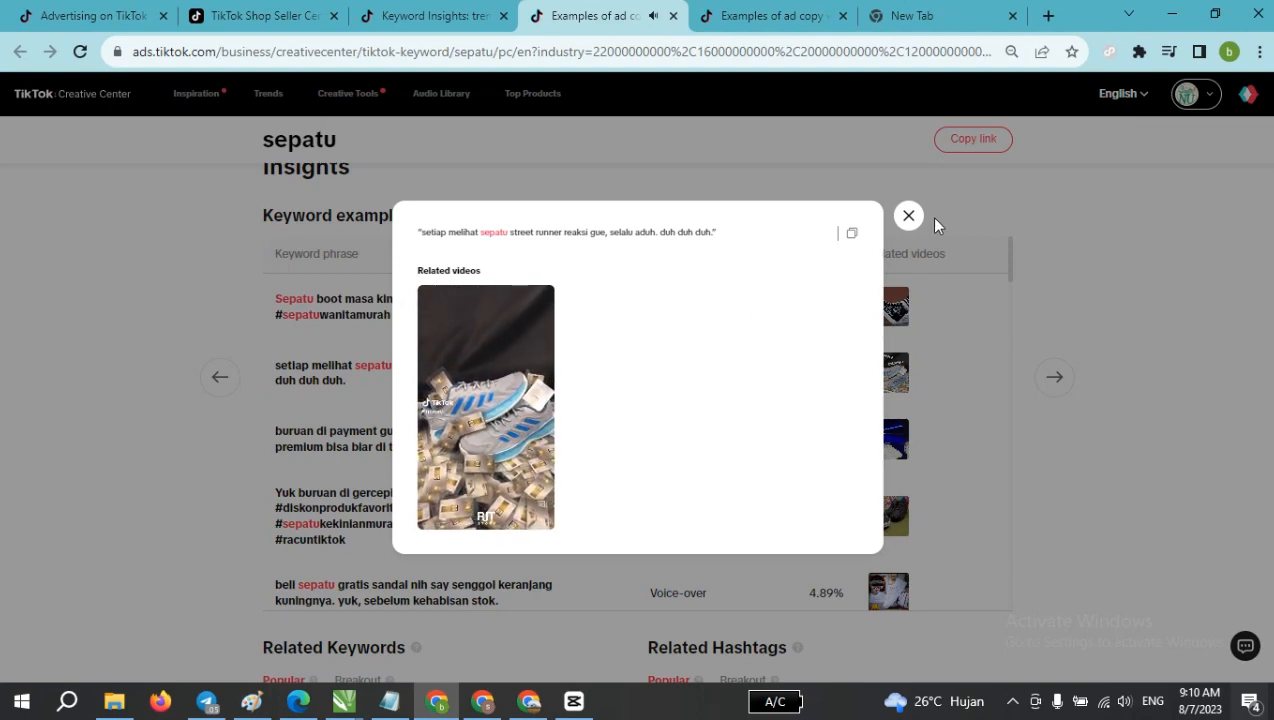
left_click(909, 216)
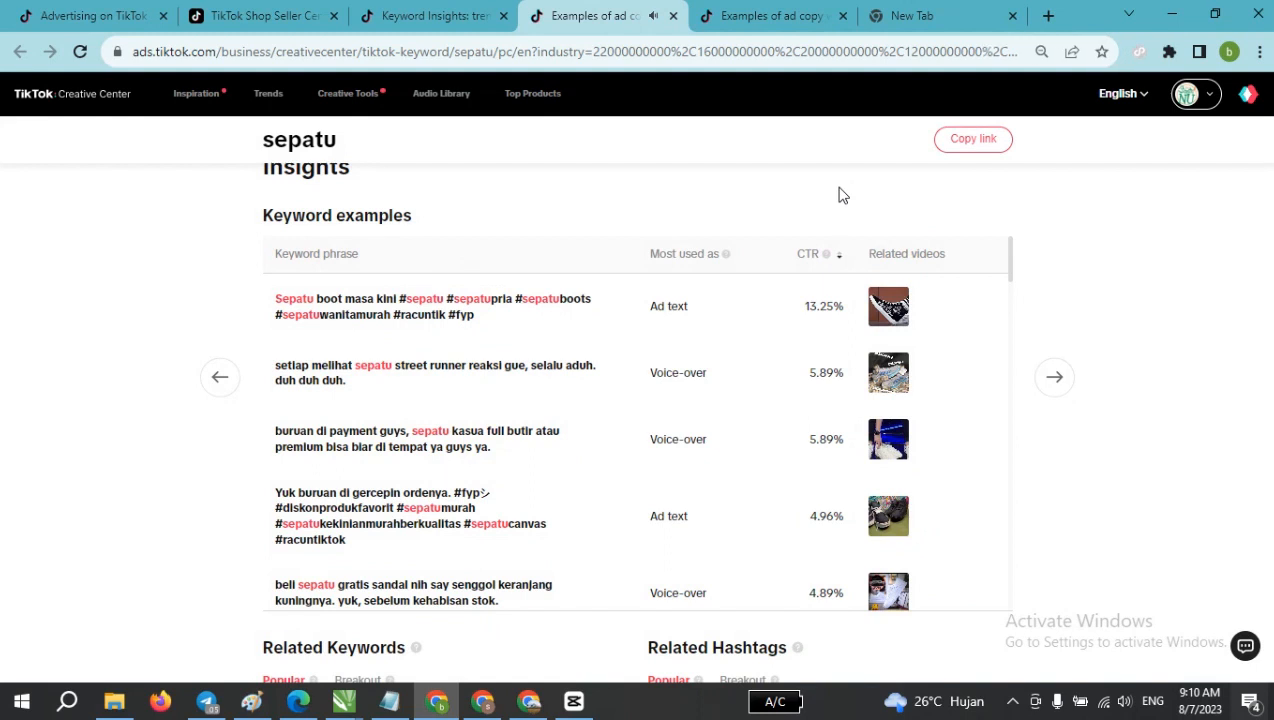
left_click(897, 312)
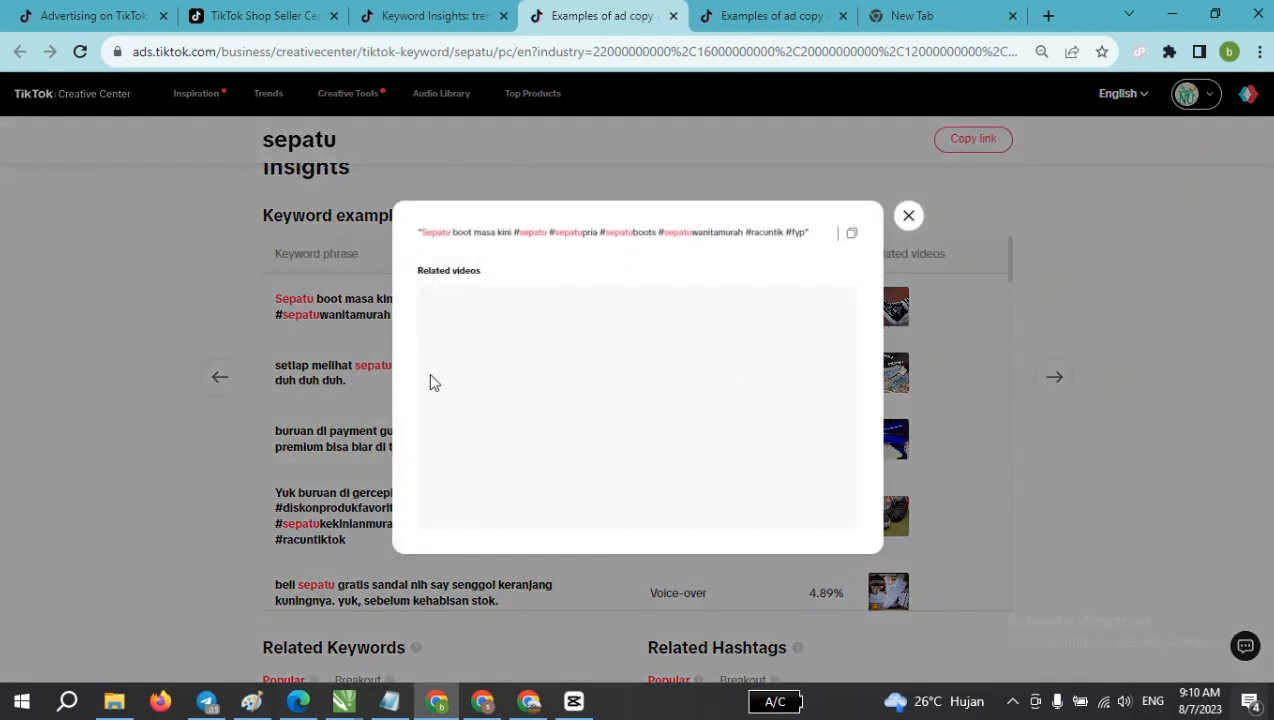
left_click(903, 219)
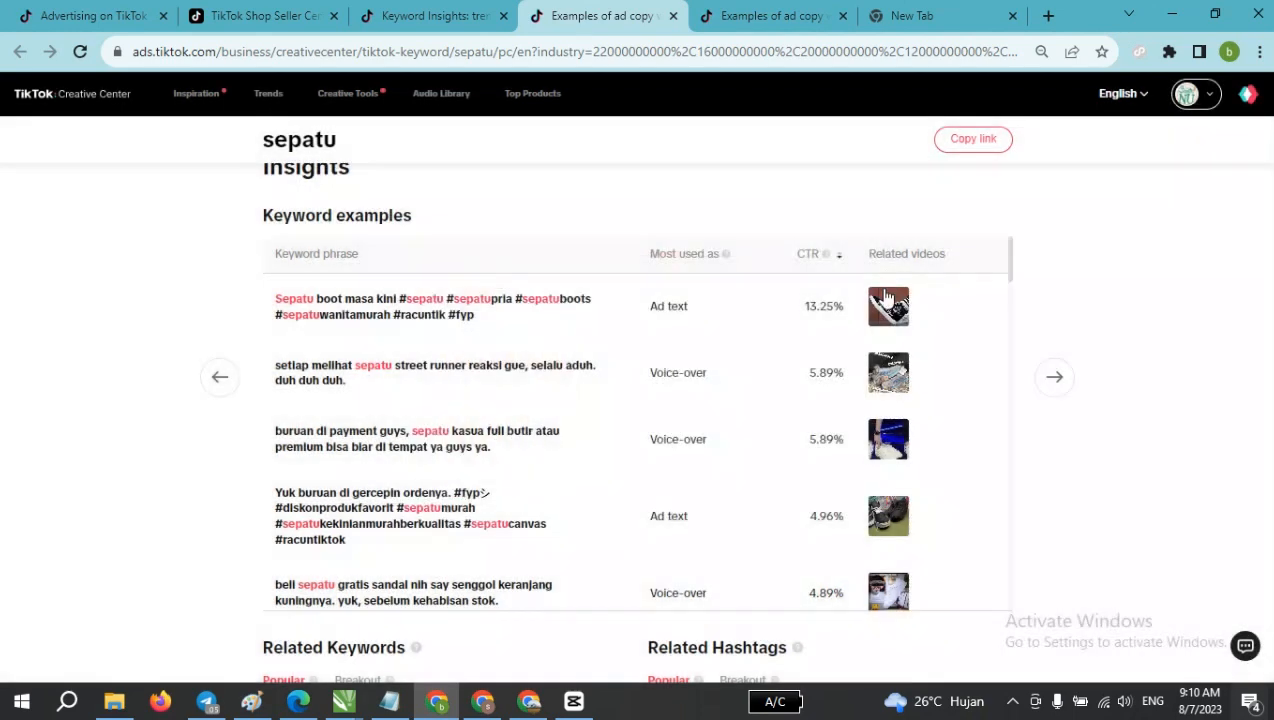
Watch the related video of the ad text phrase "Yuk buruan di gercepin ordenya" and return to the keyword examples.
scroll(680, 405, "down", 5)
scroll(680, 400, "up", 3)
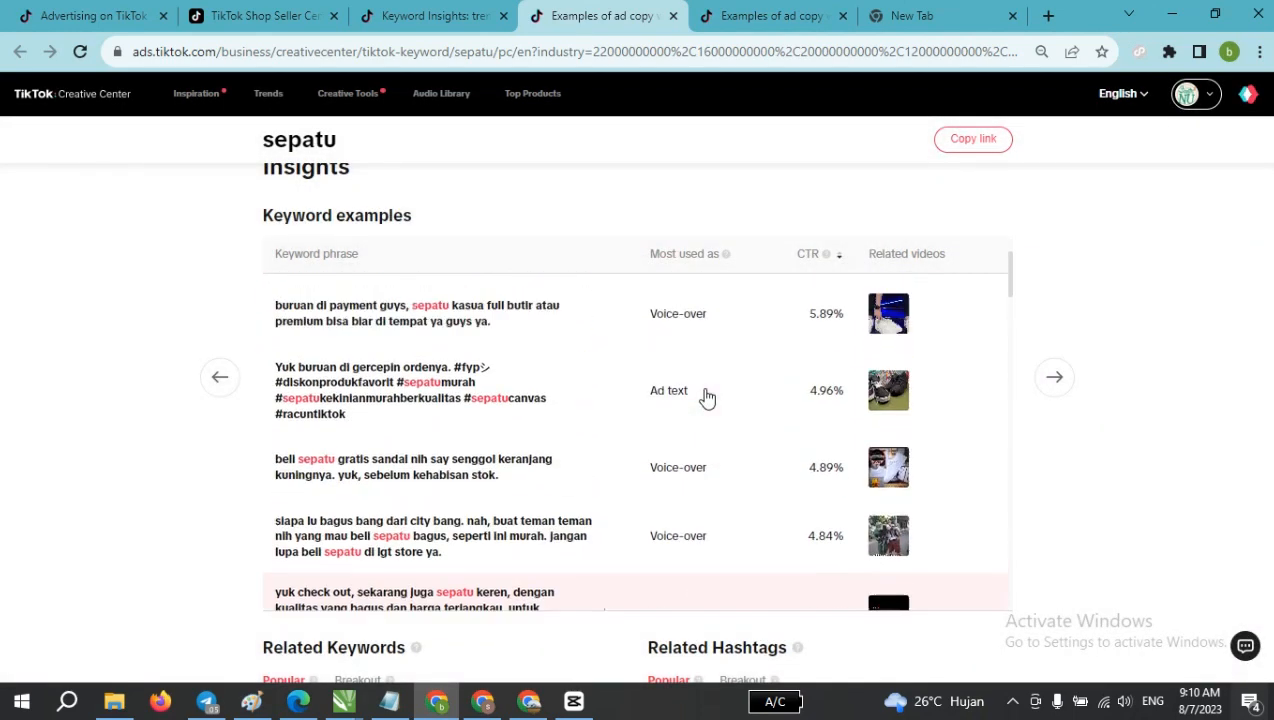
left_click(880, 424)
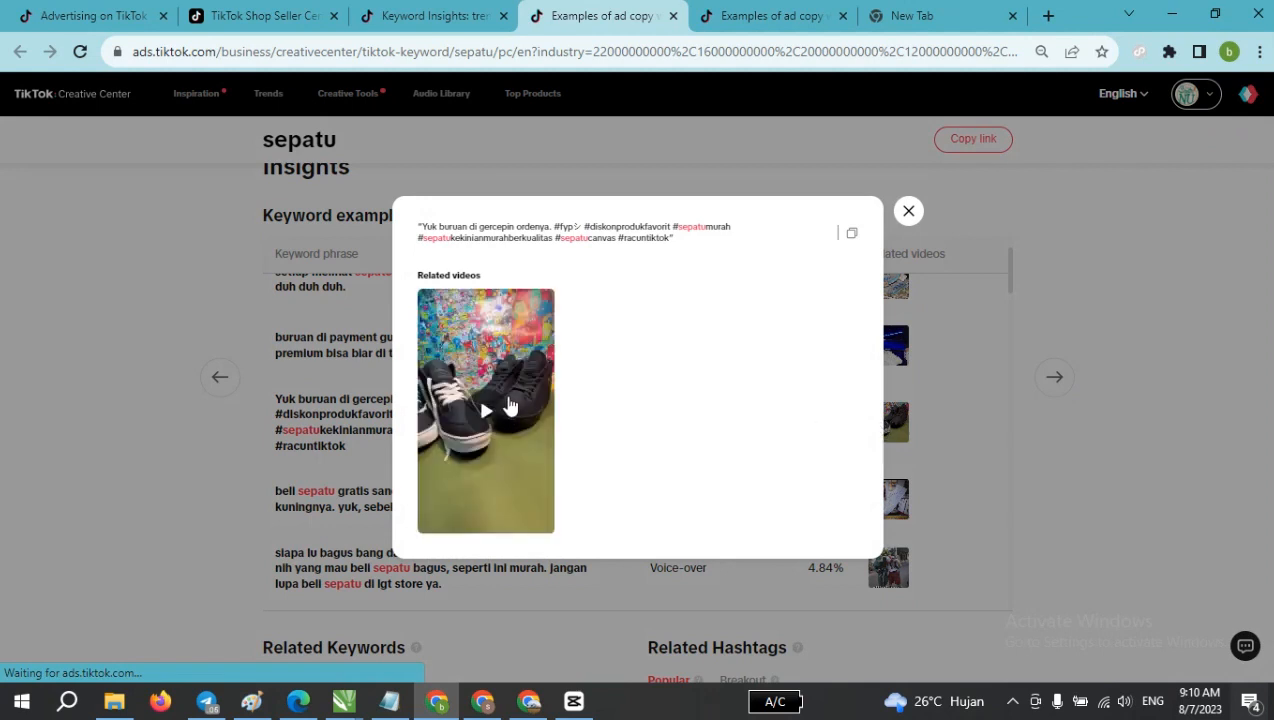
left_click(490, 410)
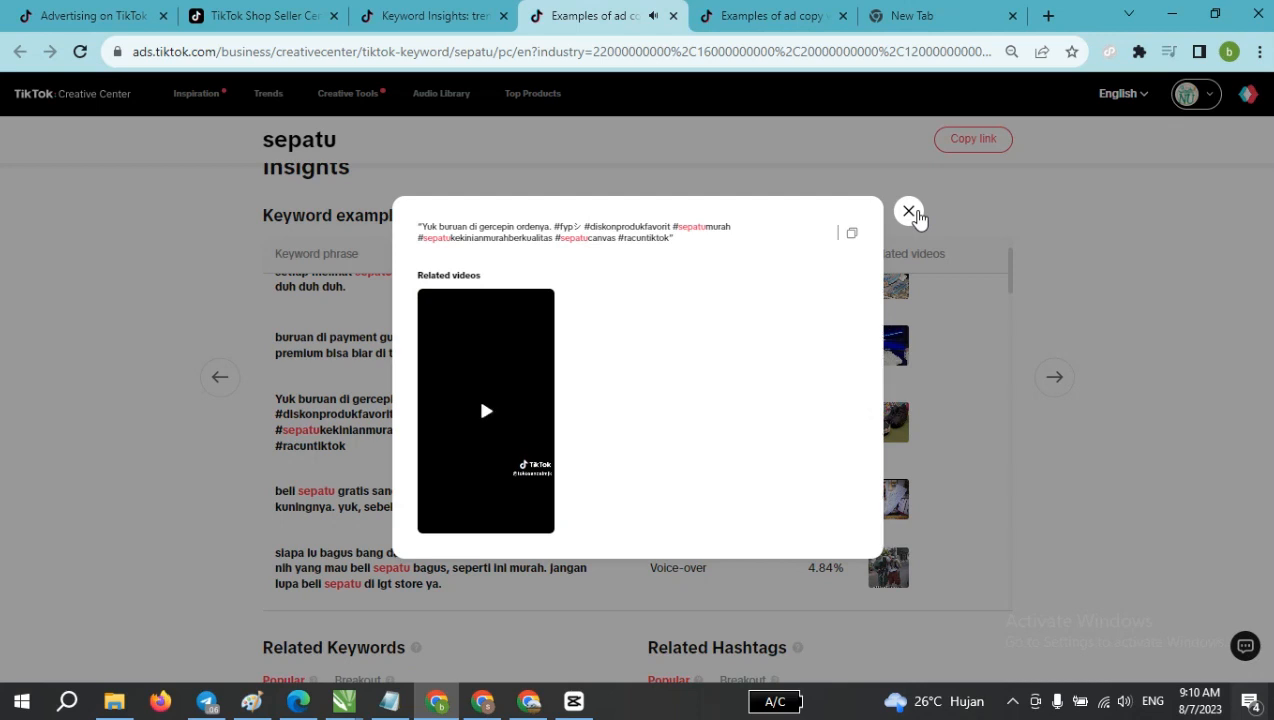
left_click(909, 212)
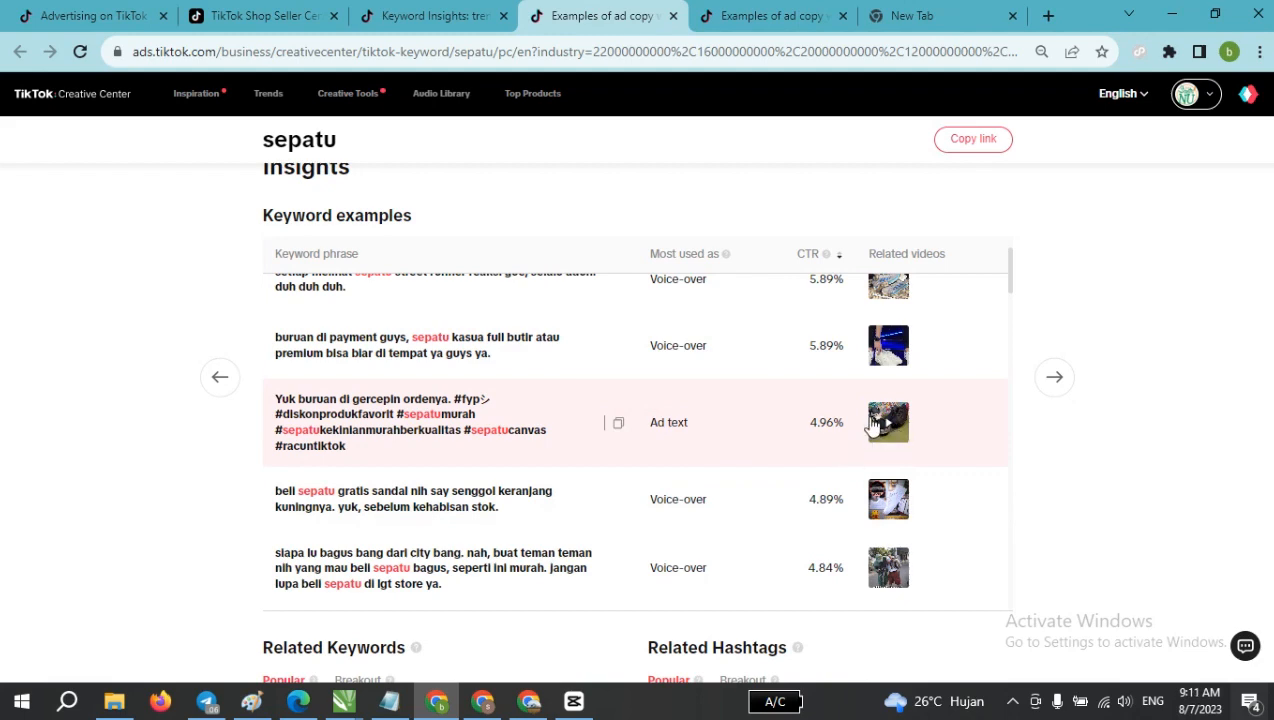
Read further keyword examples for "sepatu" and look through its popular related keywords.
scroll(866, 425, "down", 2)
scroll(370, 418, "down", 8)
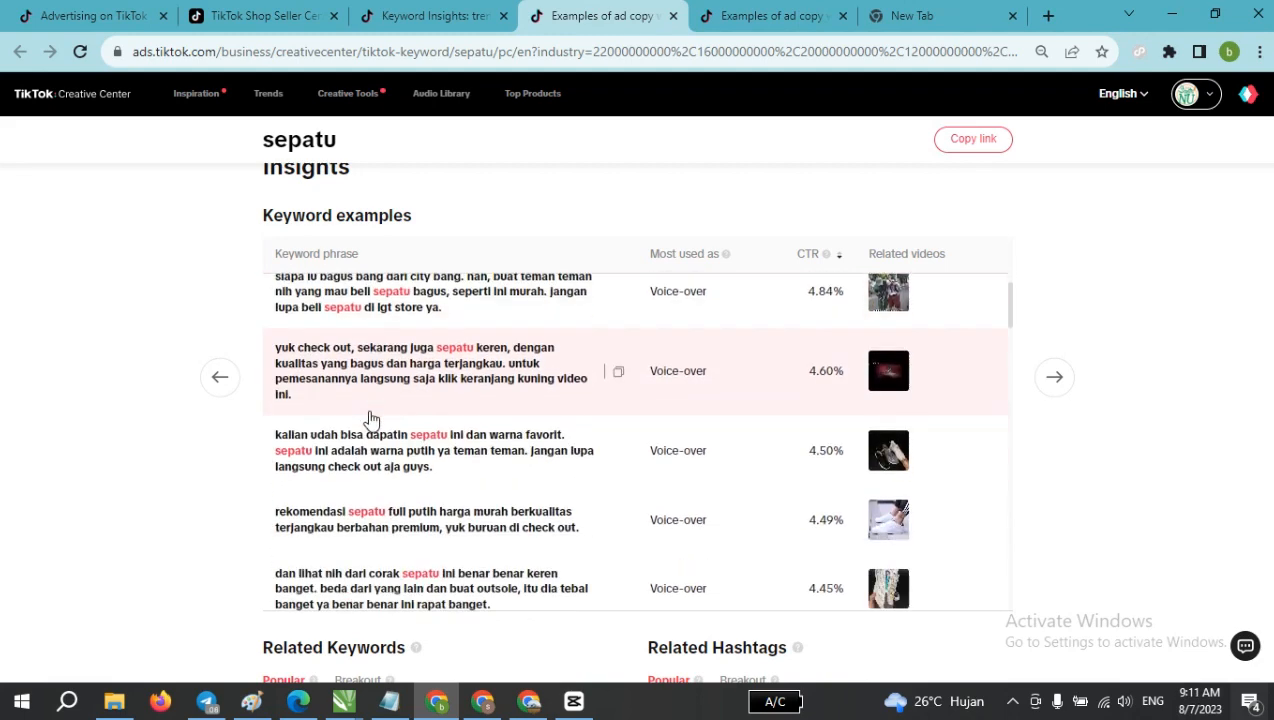
scroll(787, 413, "down", 2)
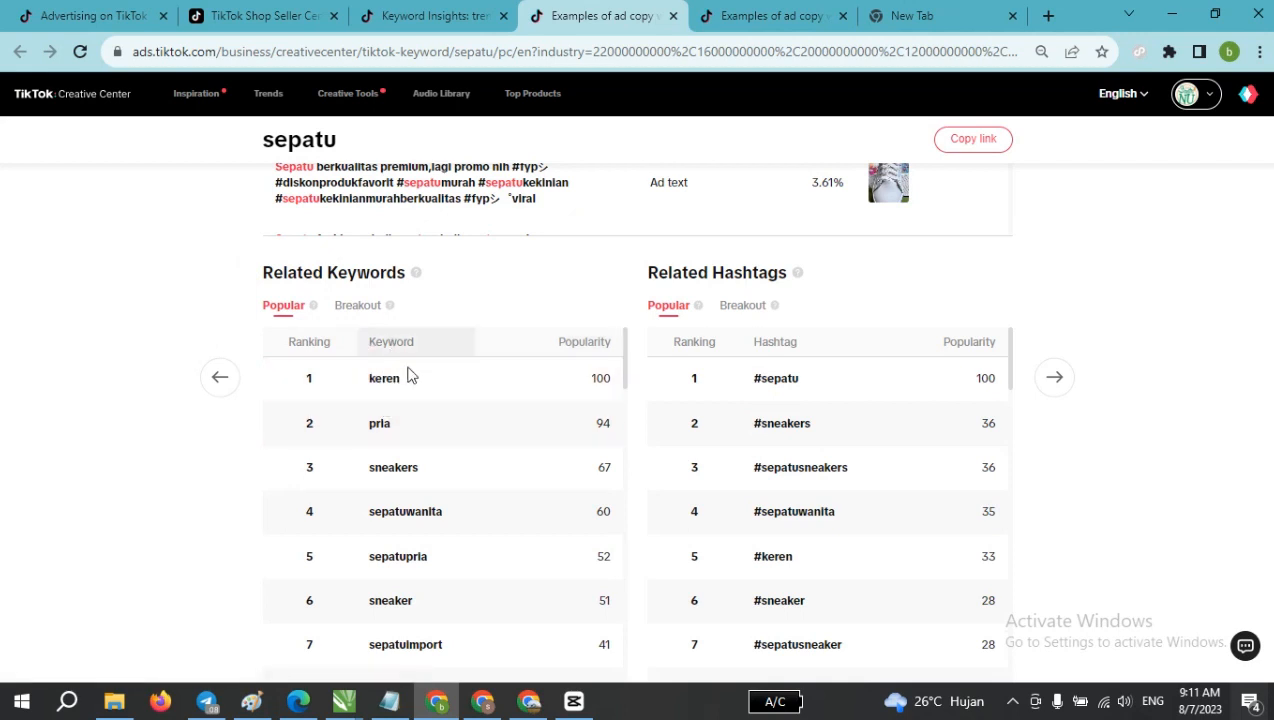
scroll(420, 480, "down", 1)
scroll(419, 460, "down", 1)
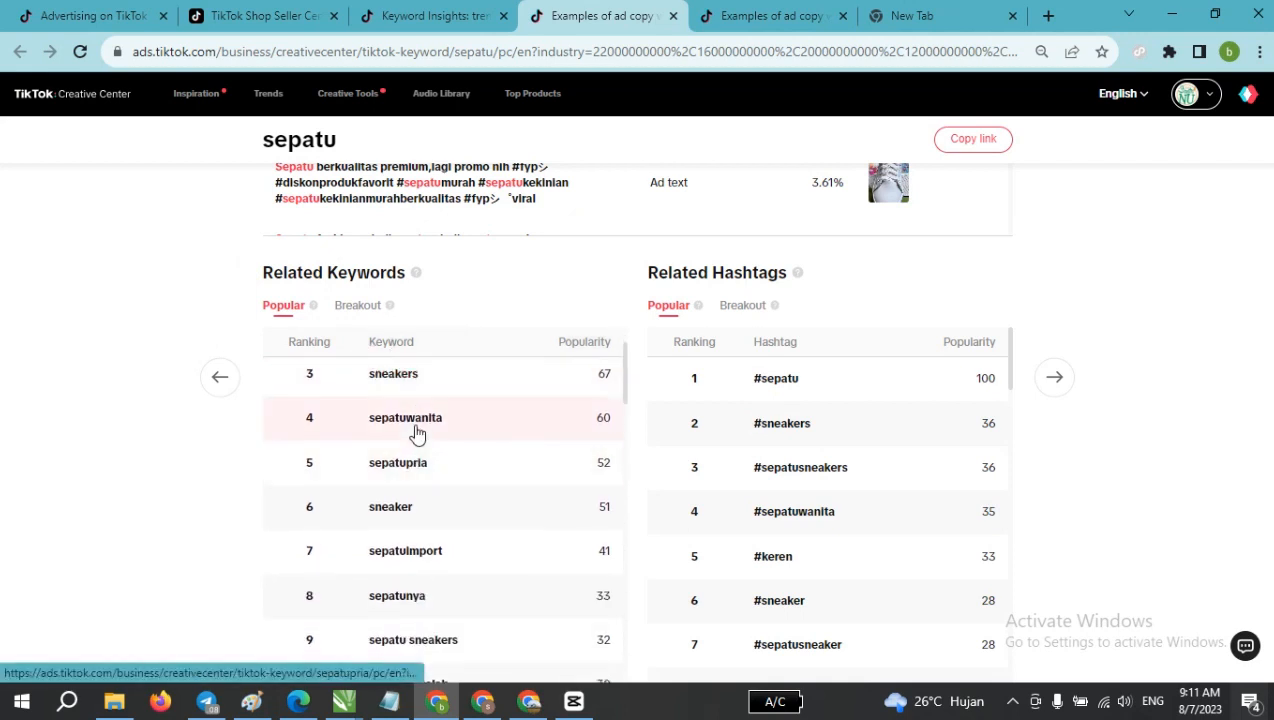
scroll(415, 487, "down", 1)
scroll(417, 490, "down", 1)
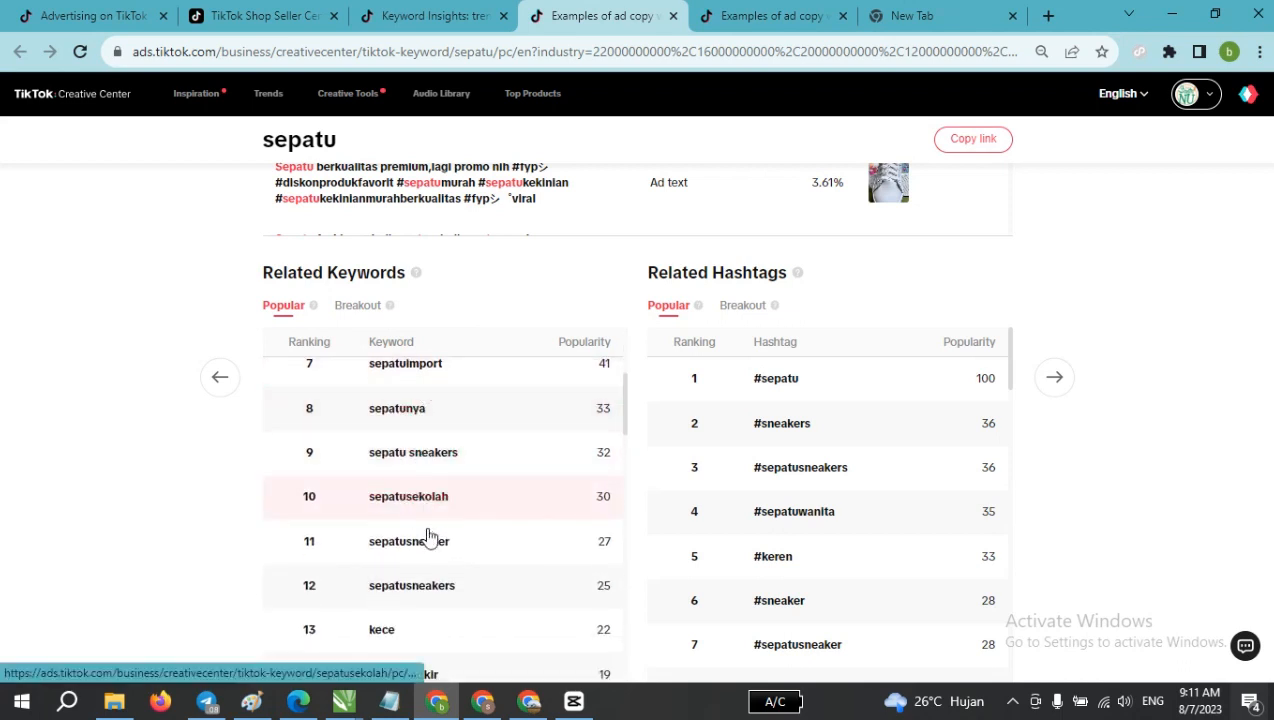
scroll(418, 557, "down", 2)
scroll(417, 570, "down", 4)
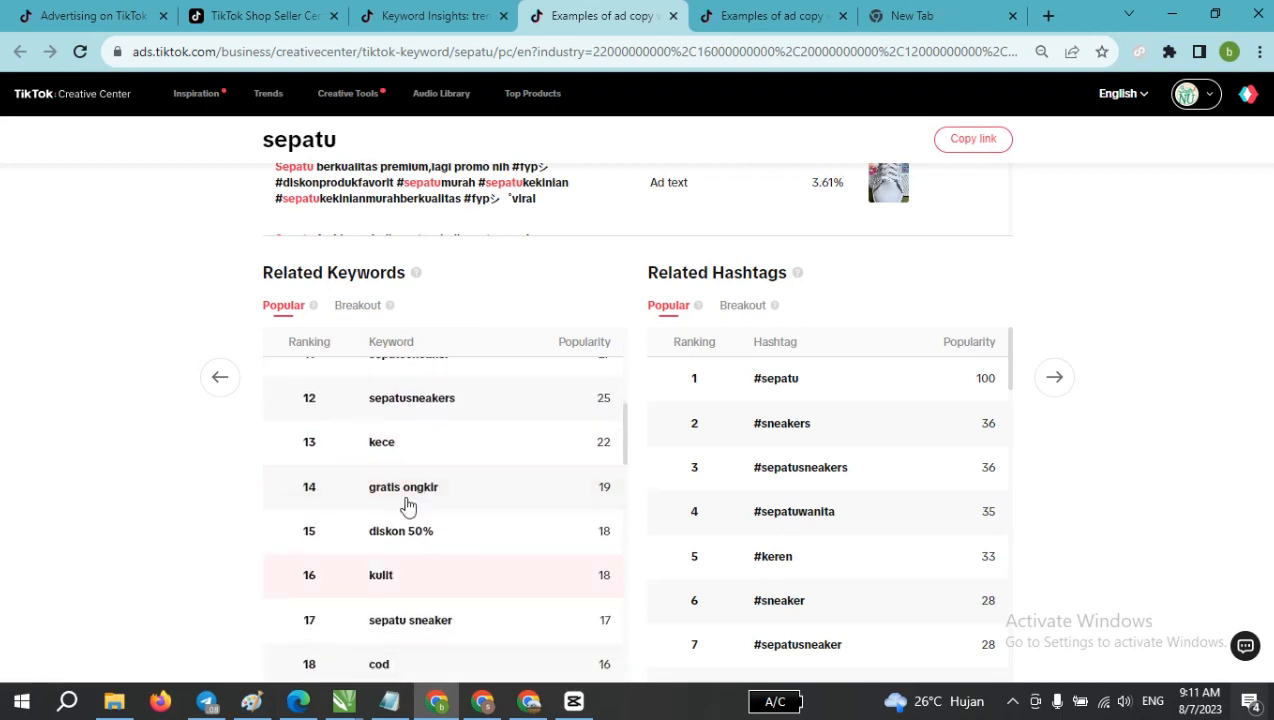
scroll(418, 527, "down", 2)
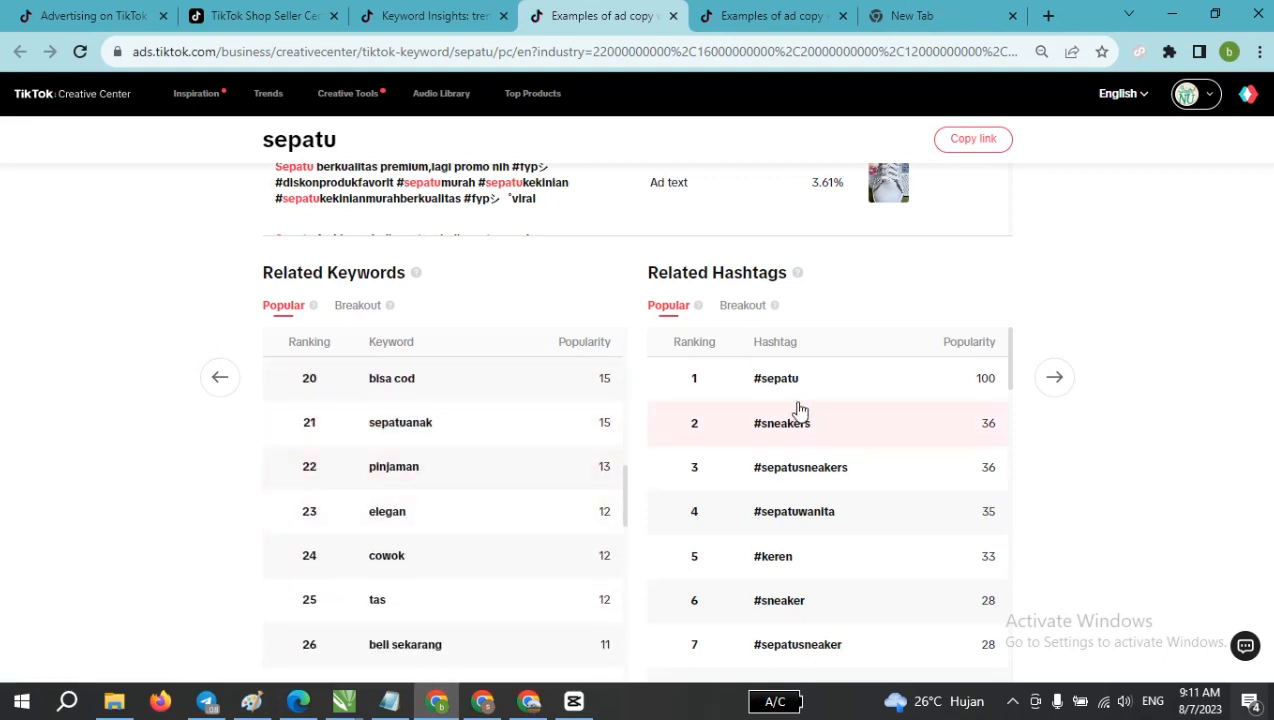
Look through the ranking of popular related hashtags for "sepatu".
scroll(799, 412, "down", 7)
scroll(799, 408, "down", 3)
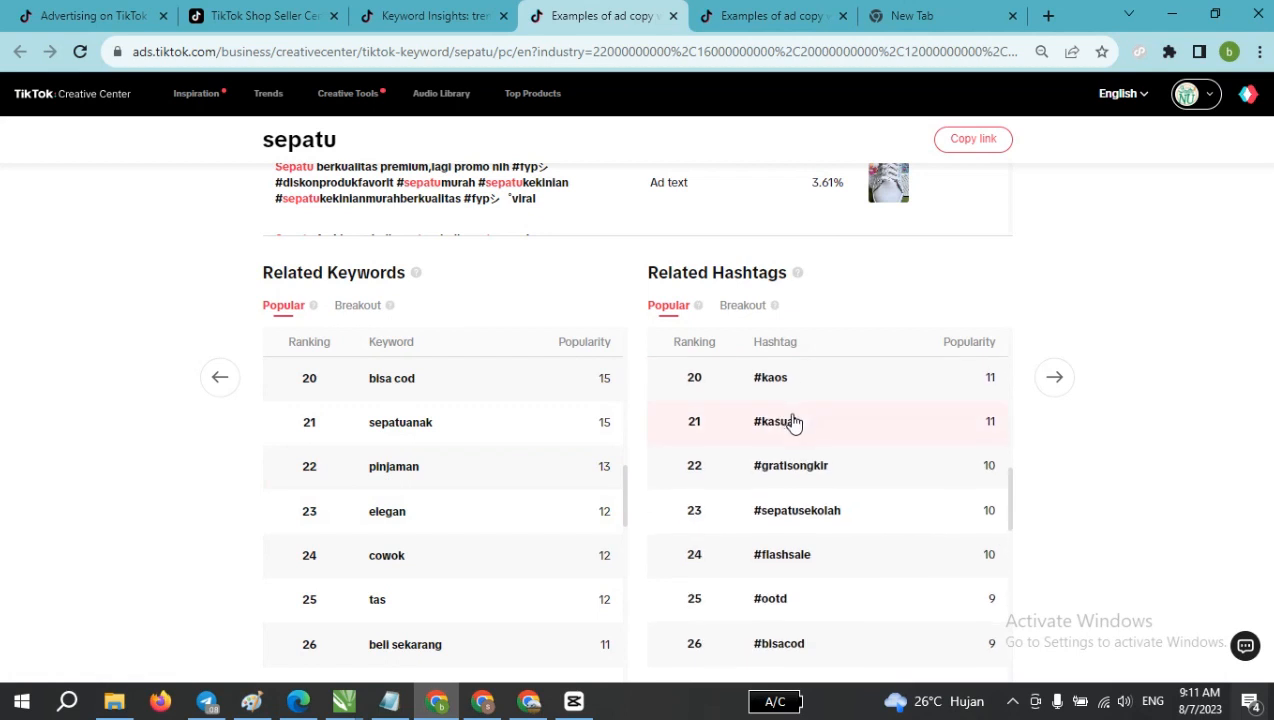
scroll(794, 433, "down", 2)
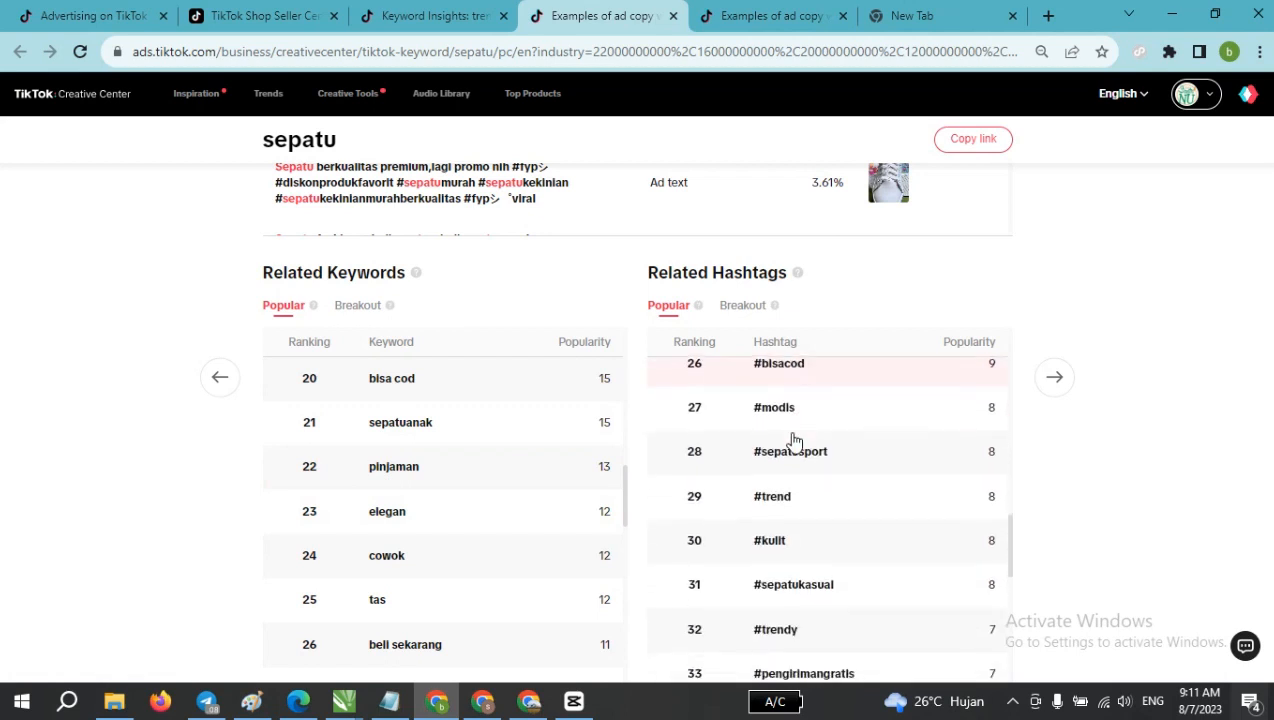
scroll(807, 510, "down", 5)
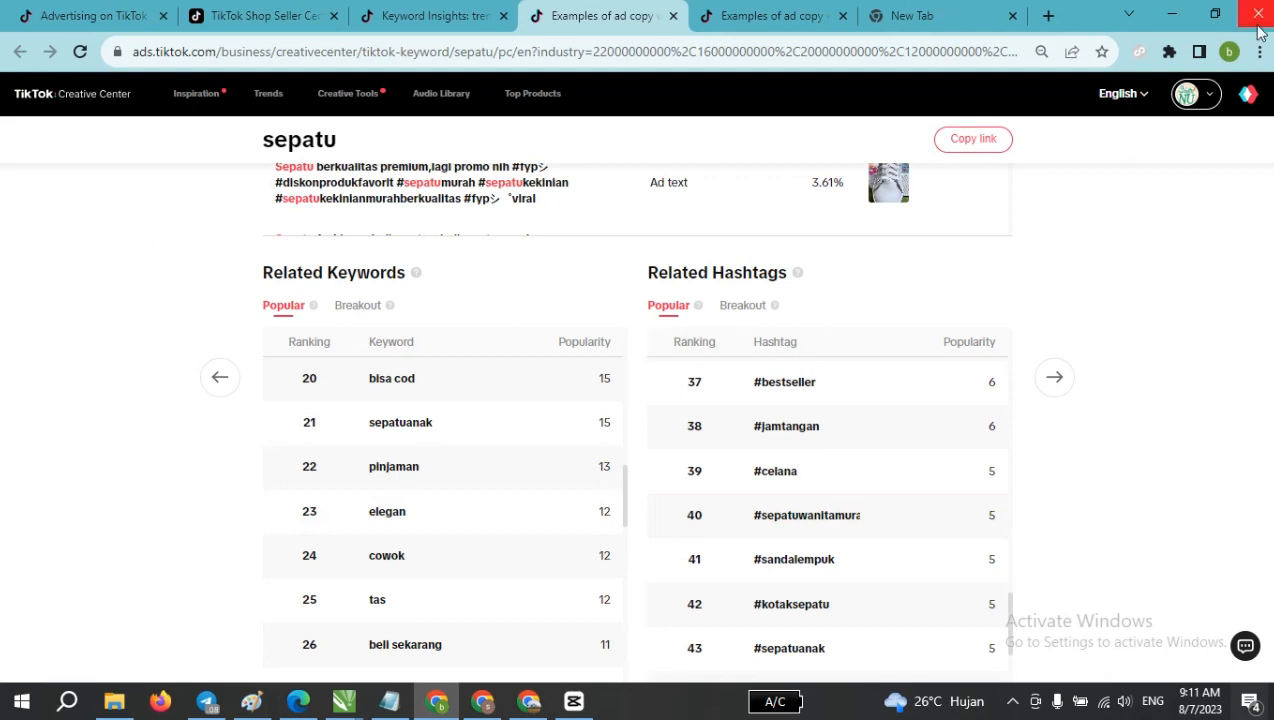
Return to the keyword examples for "sepatu" and review the lower-ranked phrases with their usage type and CTR.
scroll(1180, 226, "up", 1)
scroll(1180, 226, "up", 3)
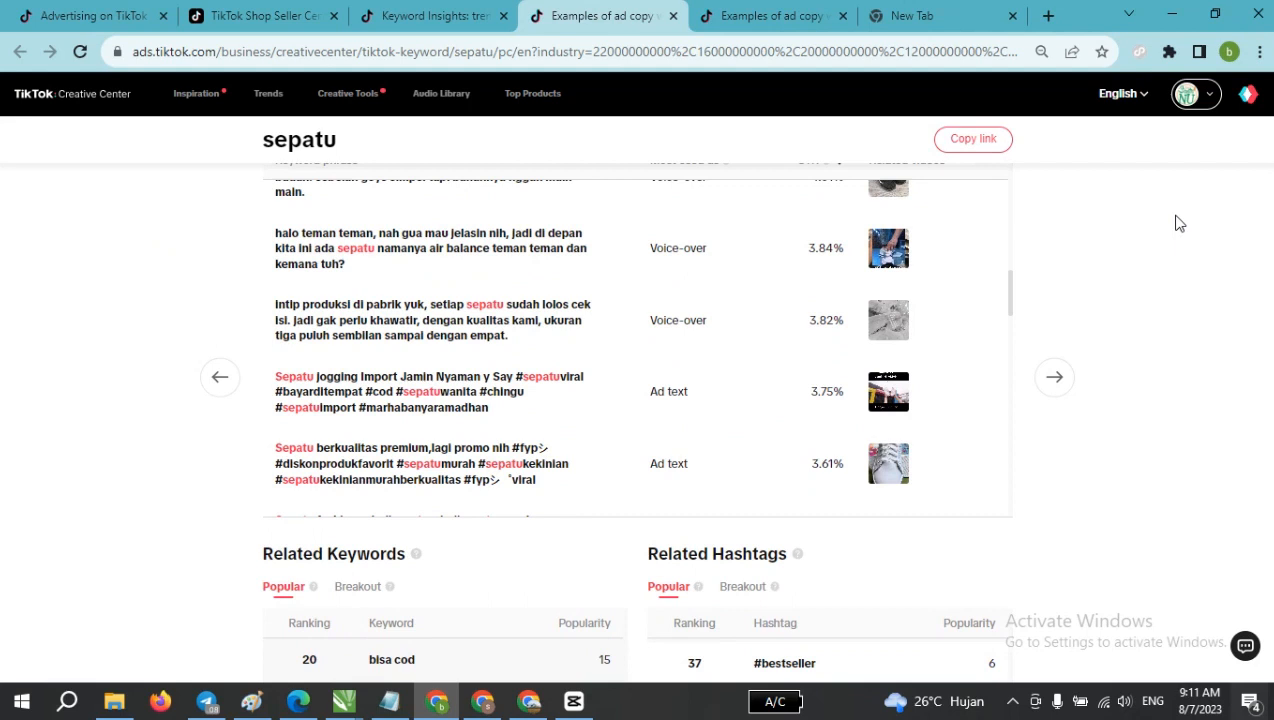
scroll(1127, 265, "up", 2)
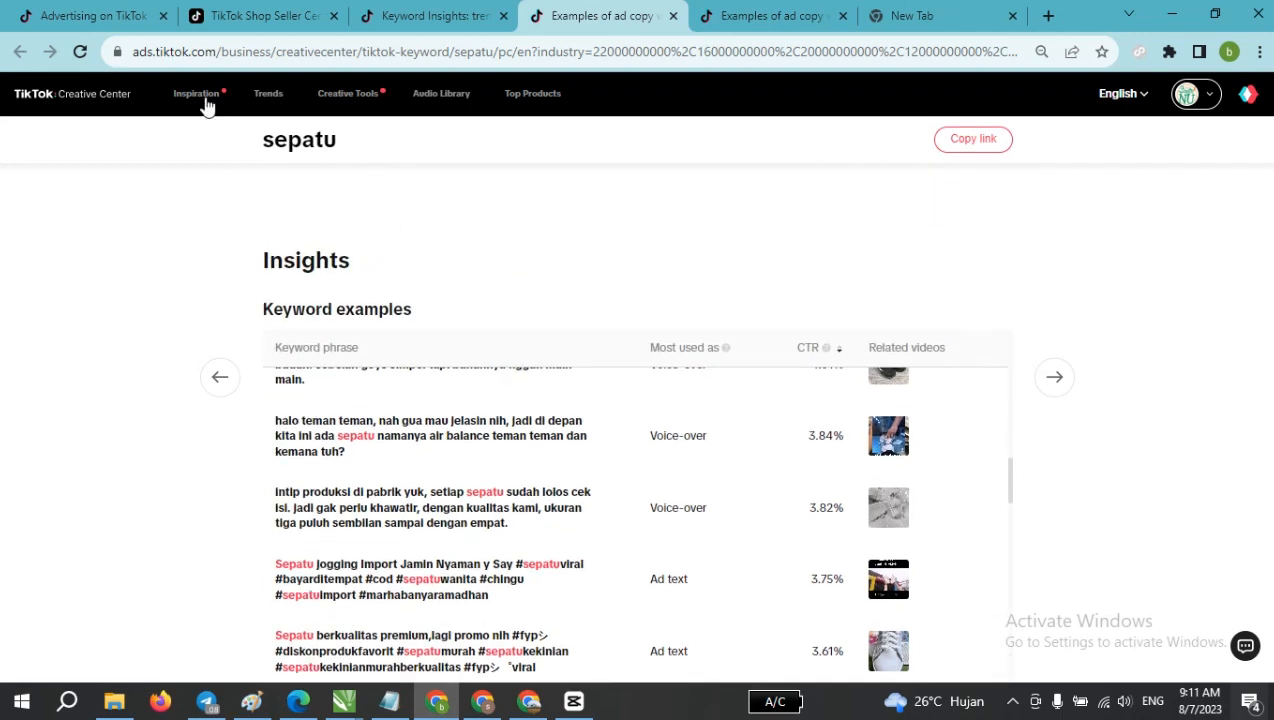
mouse_move(209, 107)
scroll(191, 205, "down", 3)
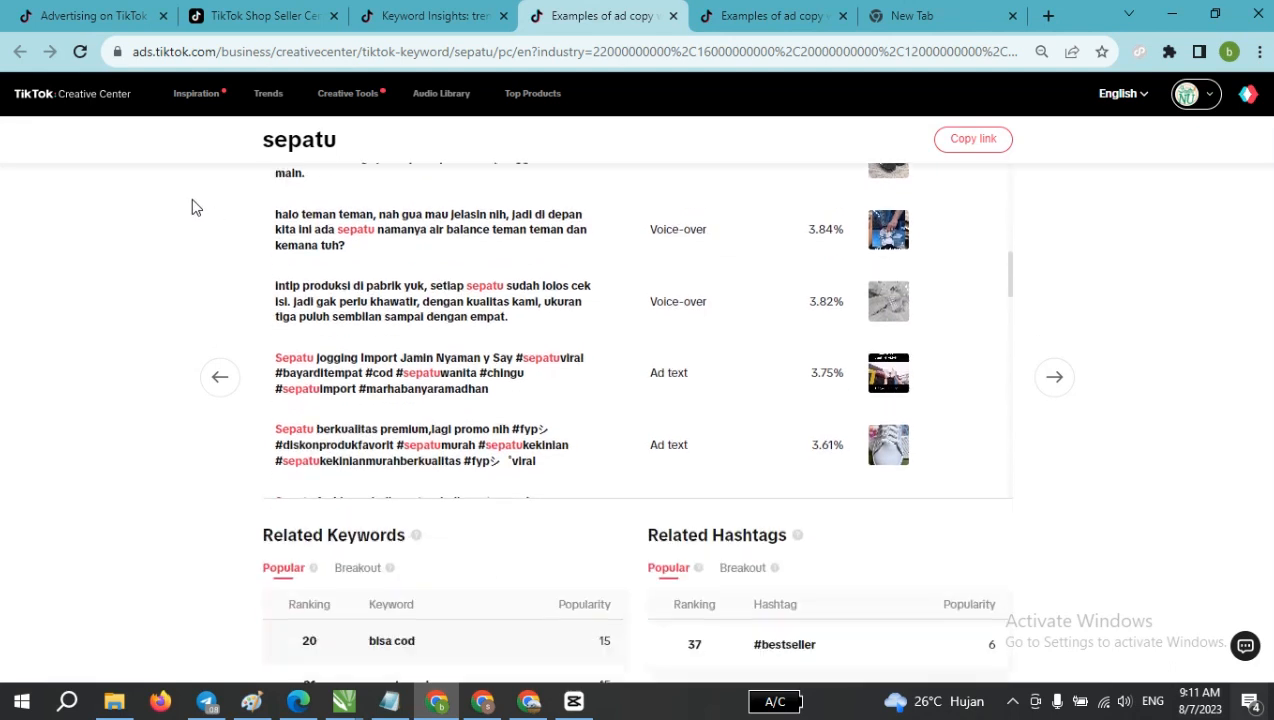
scroll(304, 299, "down", 8)
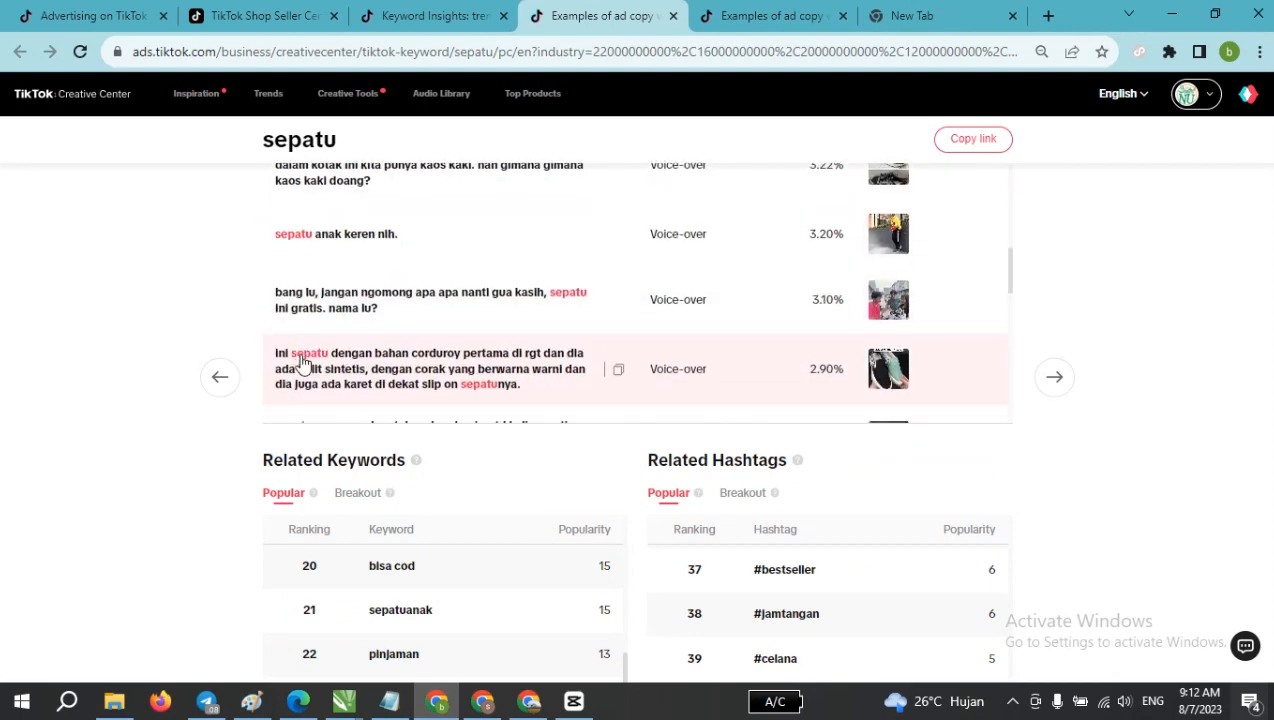
scroll(197, 380, "down", 3)
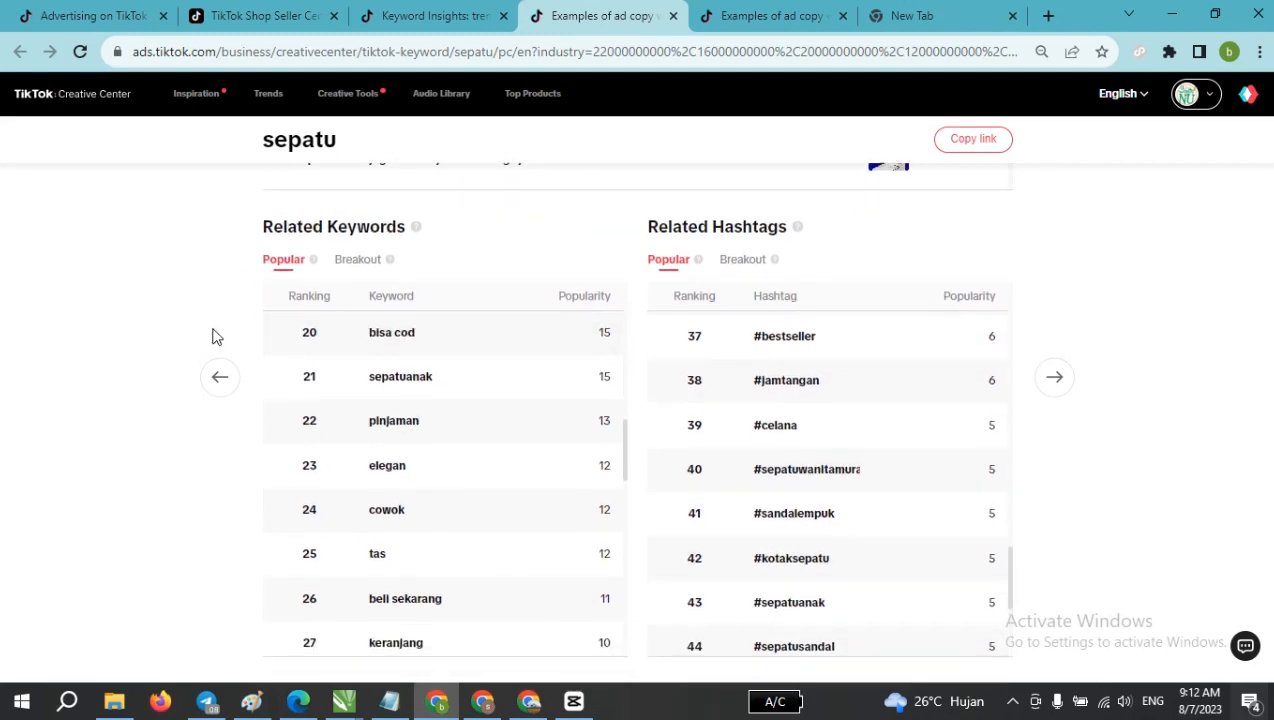
scroll(256, 285, "up", 5)
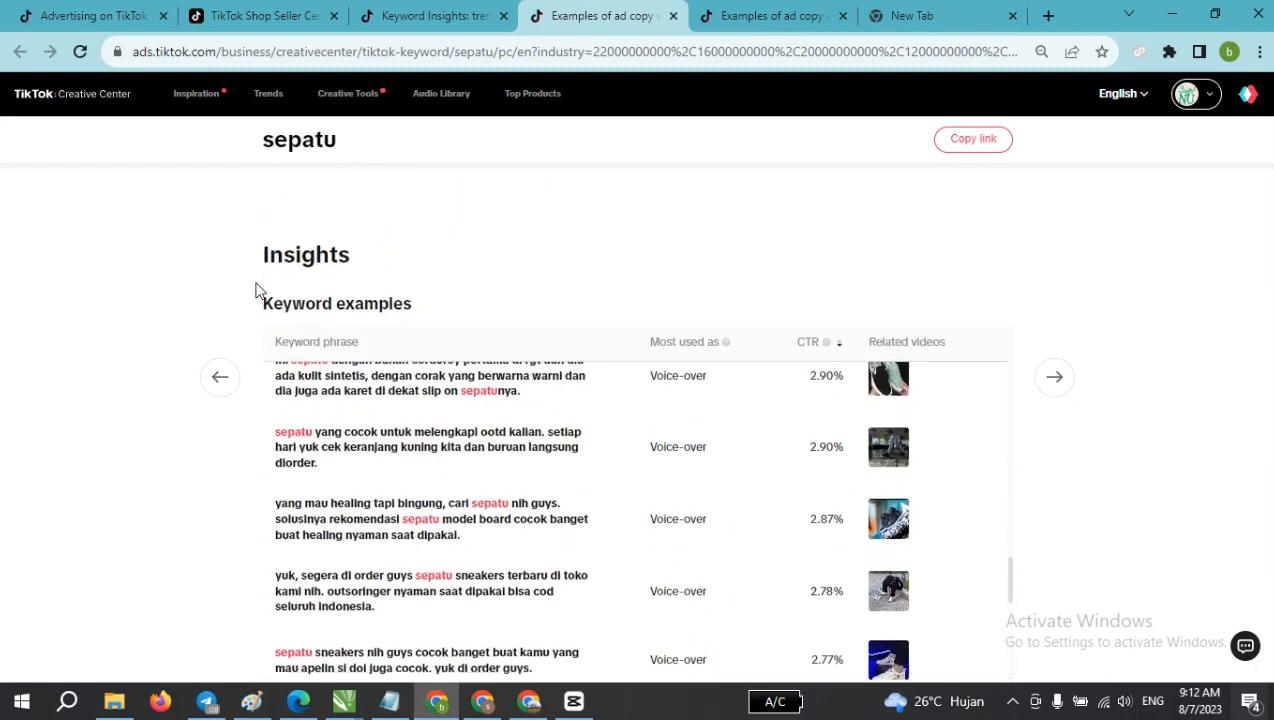